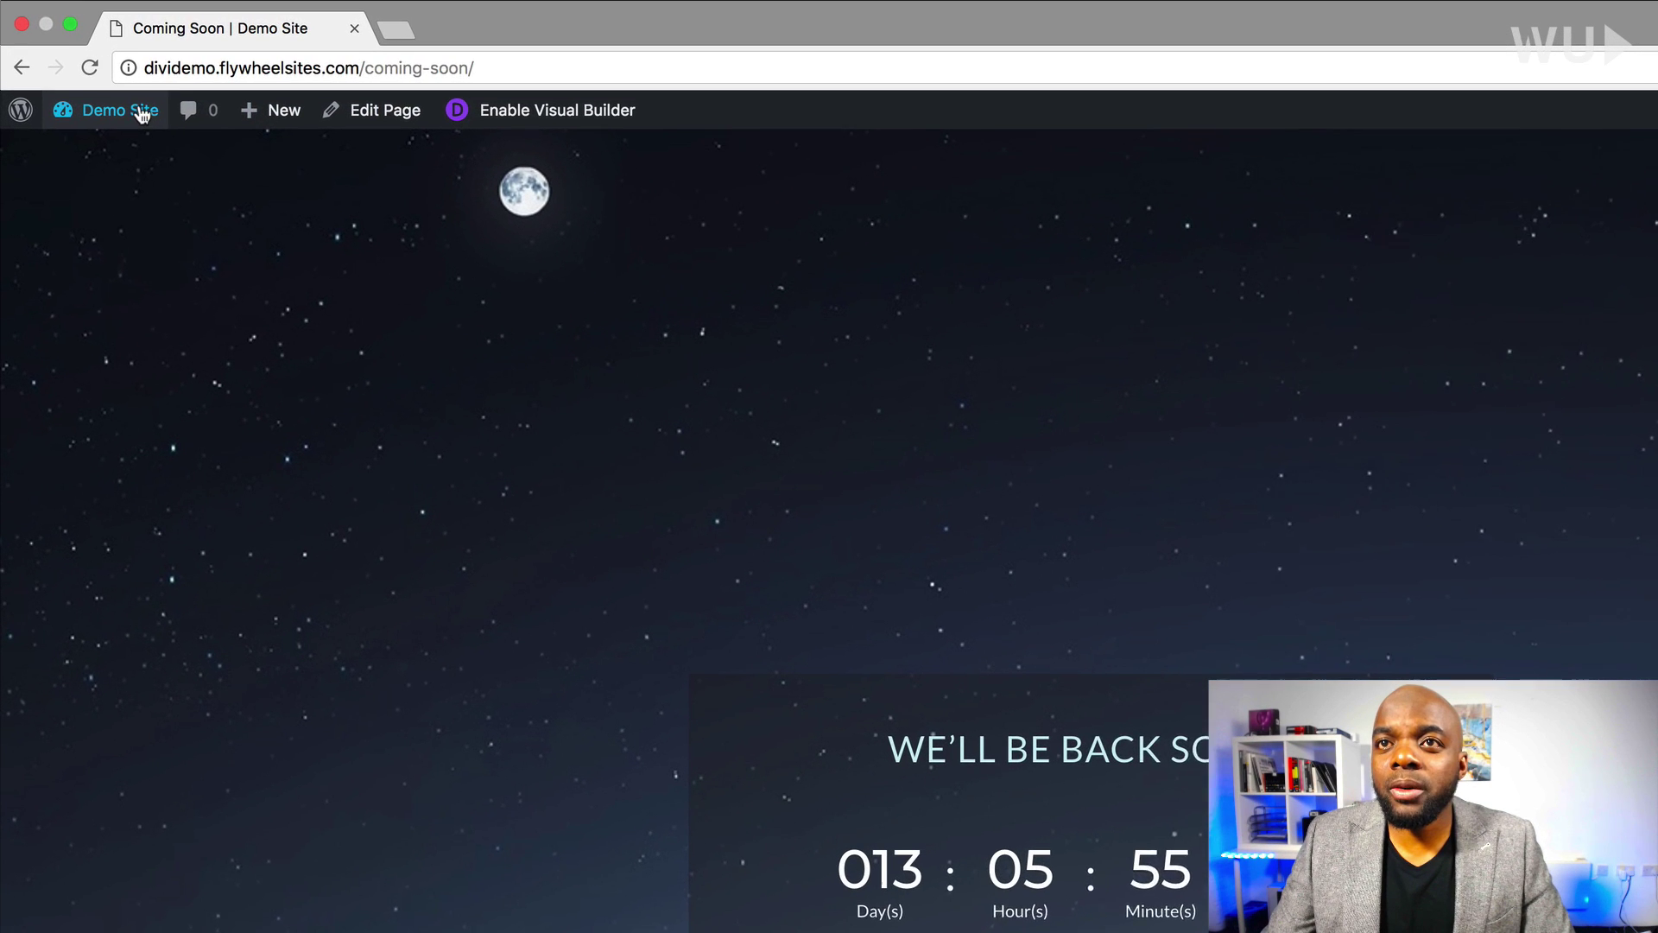
Step: Create a new page titled "DU Coming Soon" and enable the Divi Builder for it
mouse_move(86, 75)
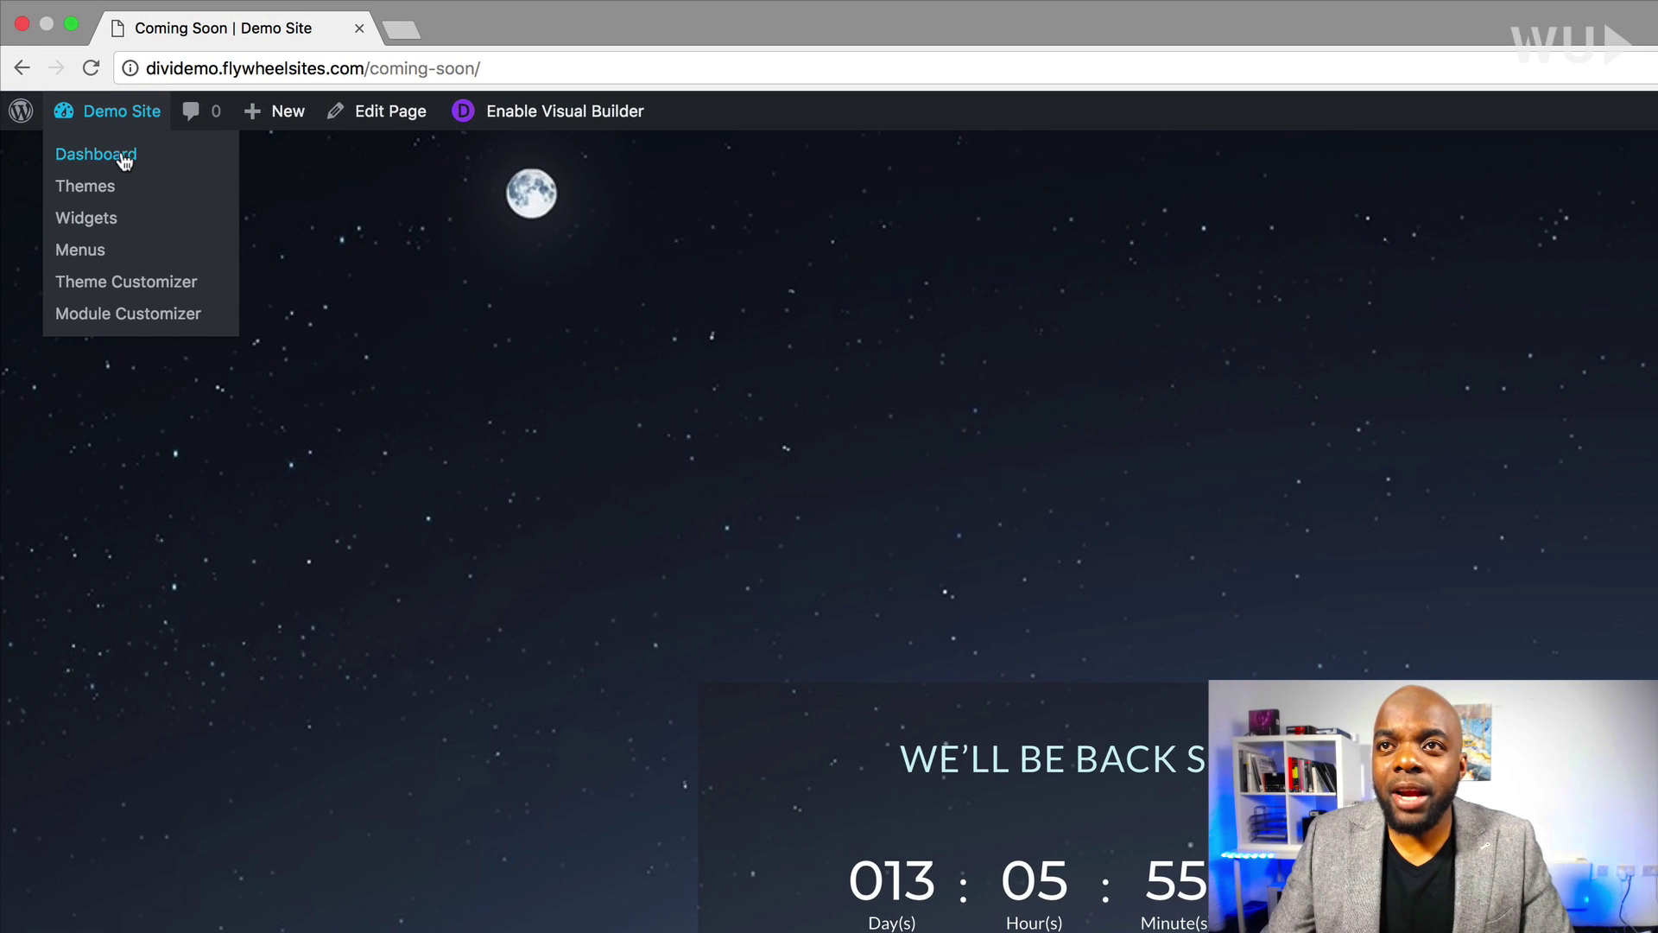
mouse_move(278, 111)
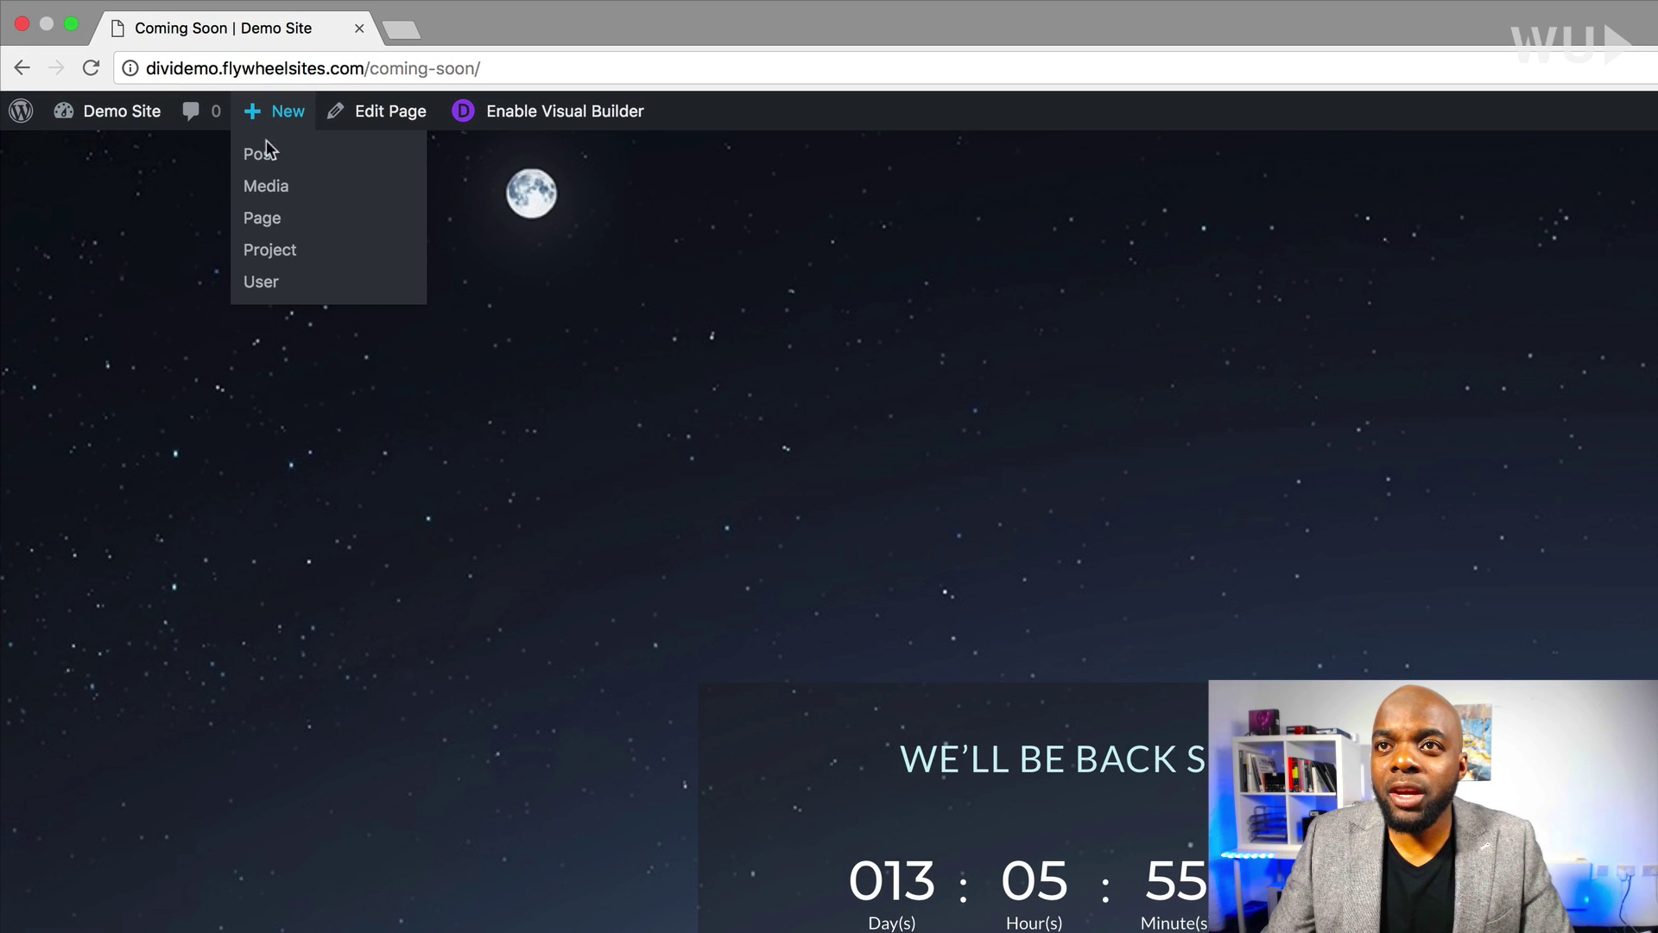
left_click(275, 221)
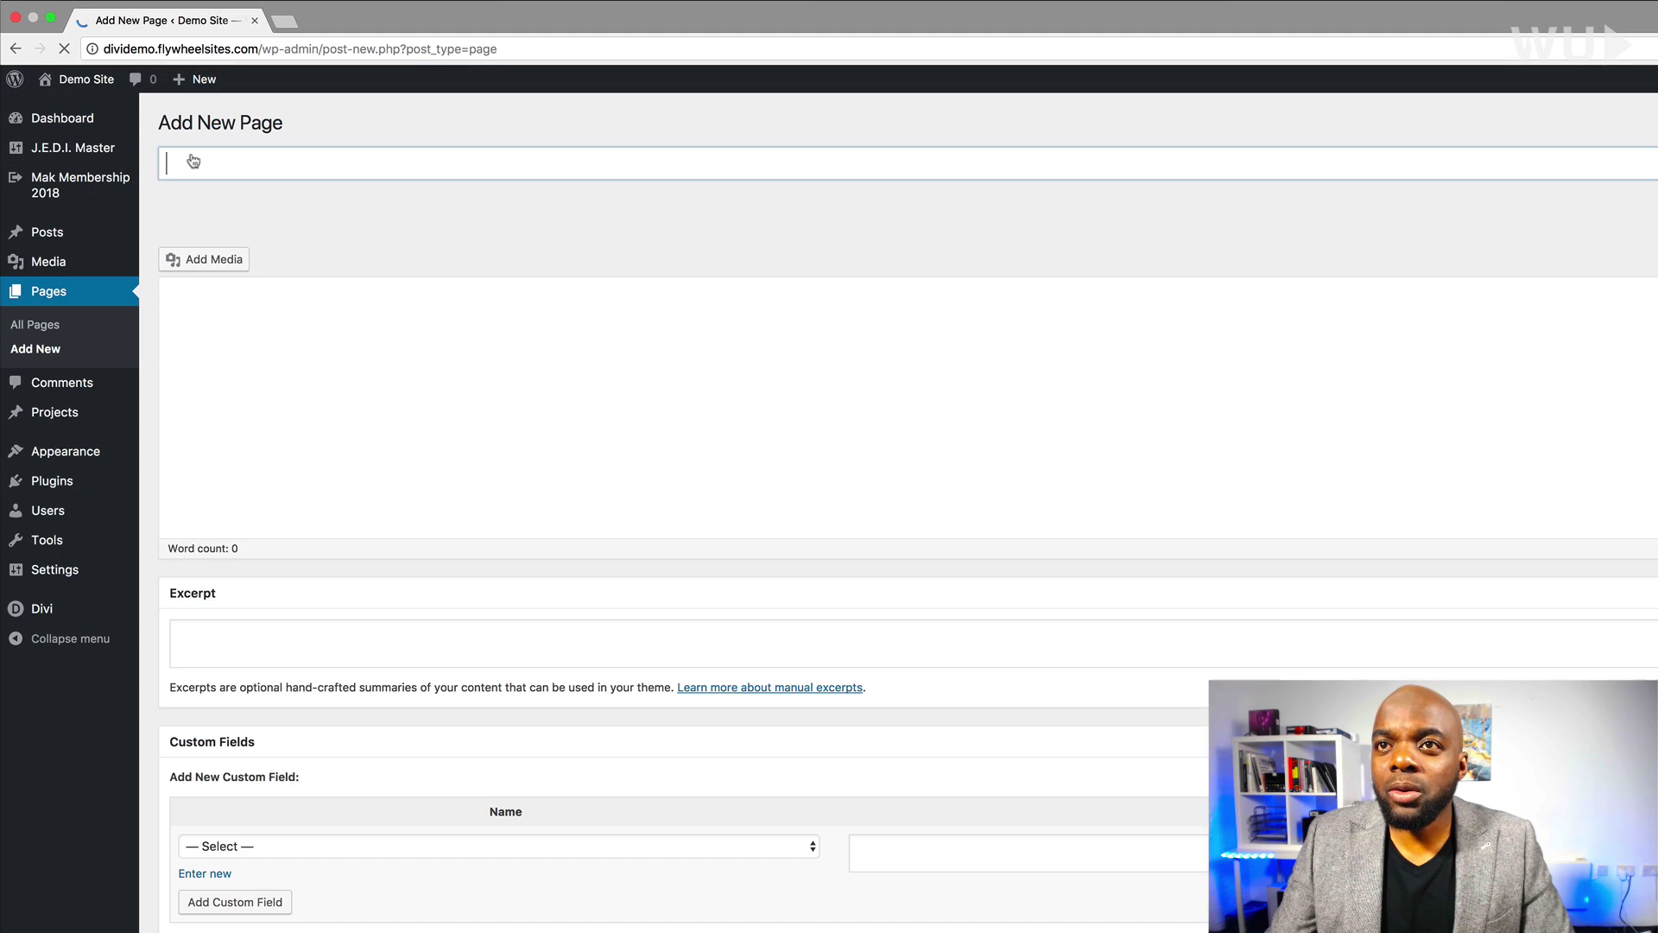
left_click(237, 174)
type("D")
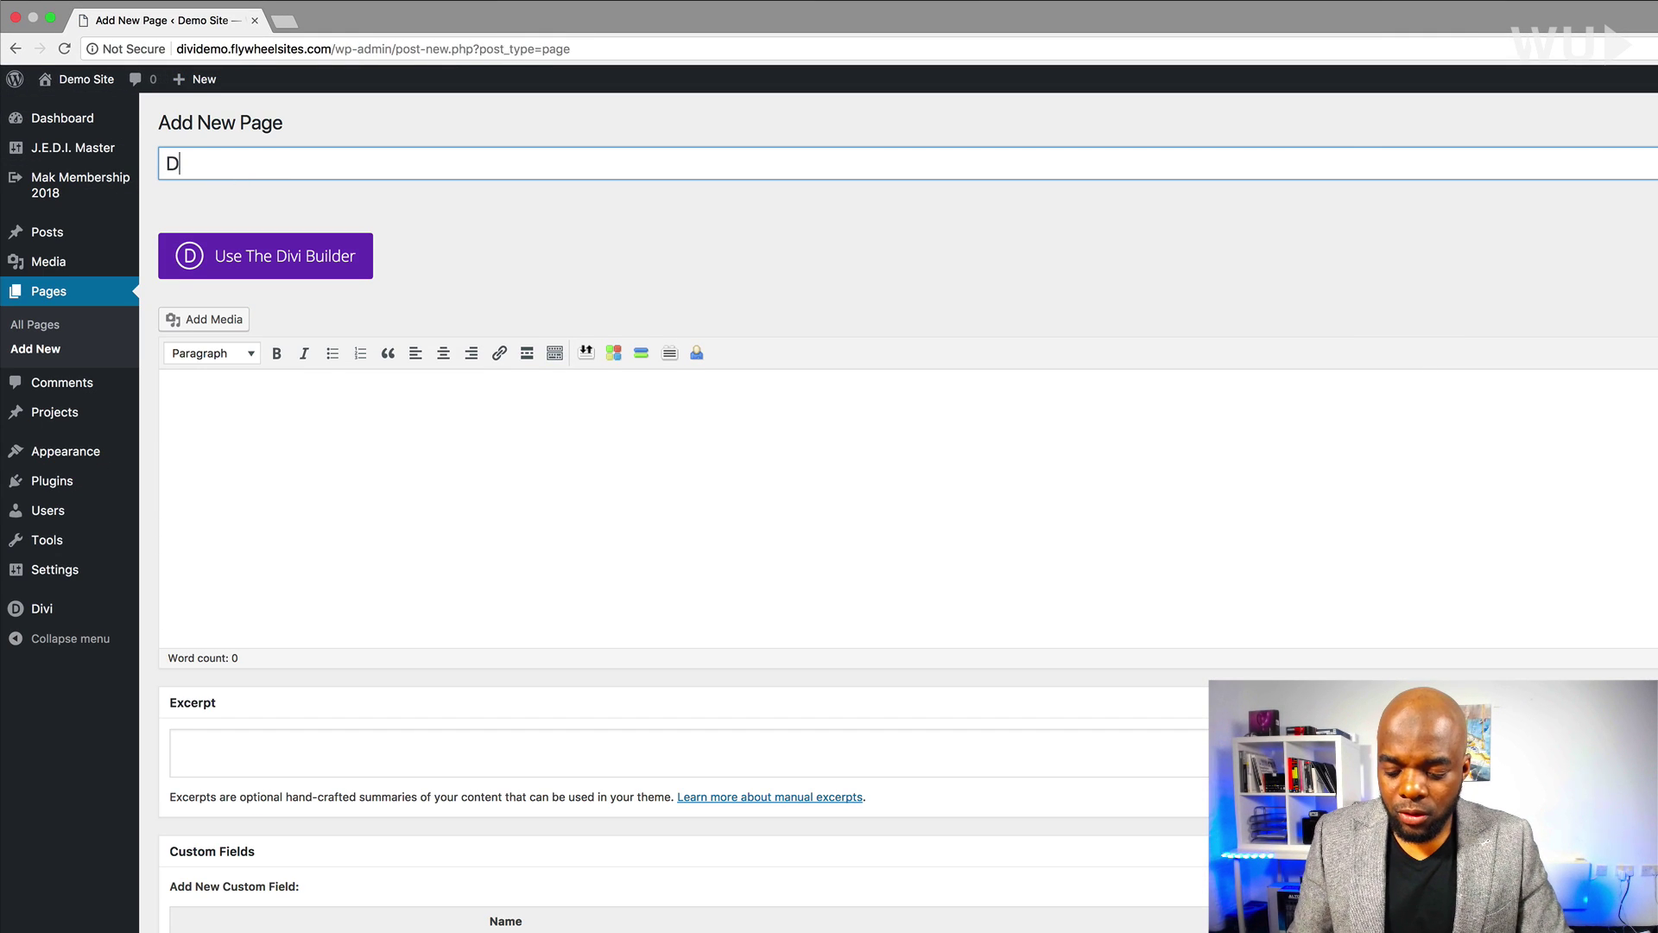
type("U Coming soon")
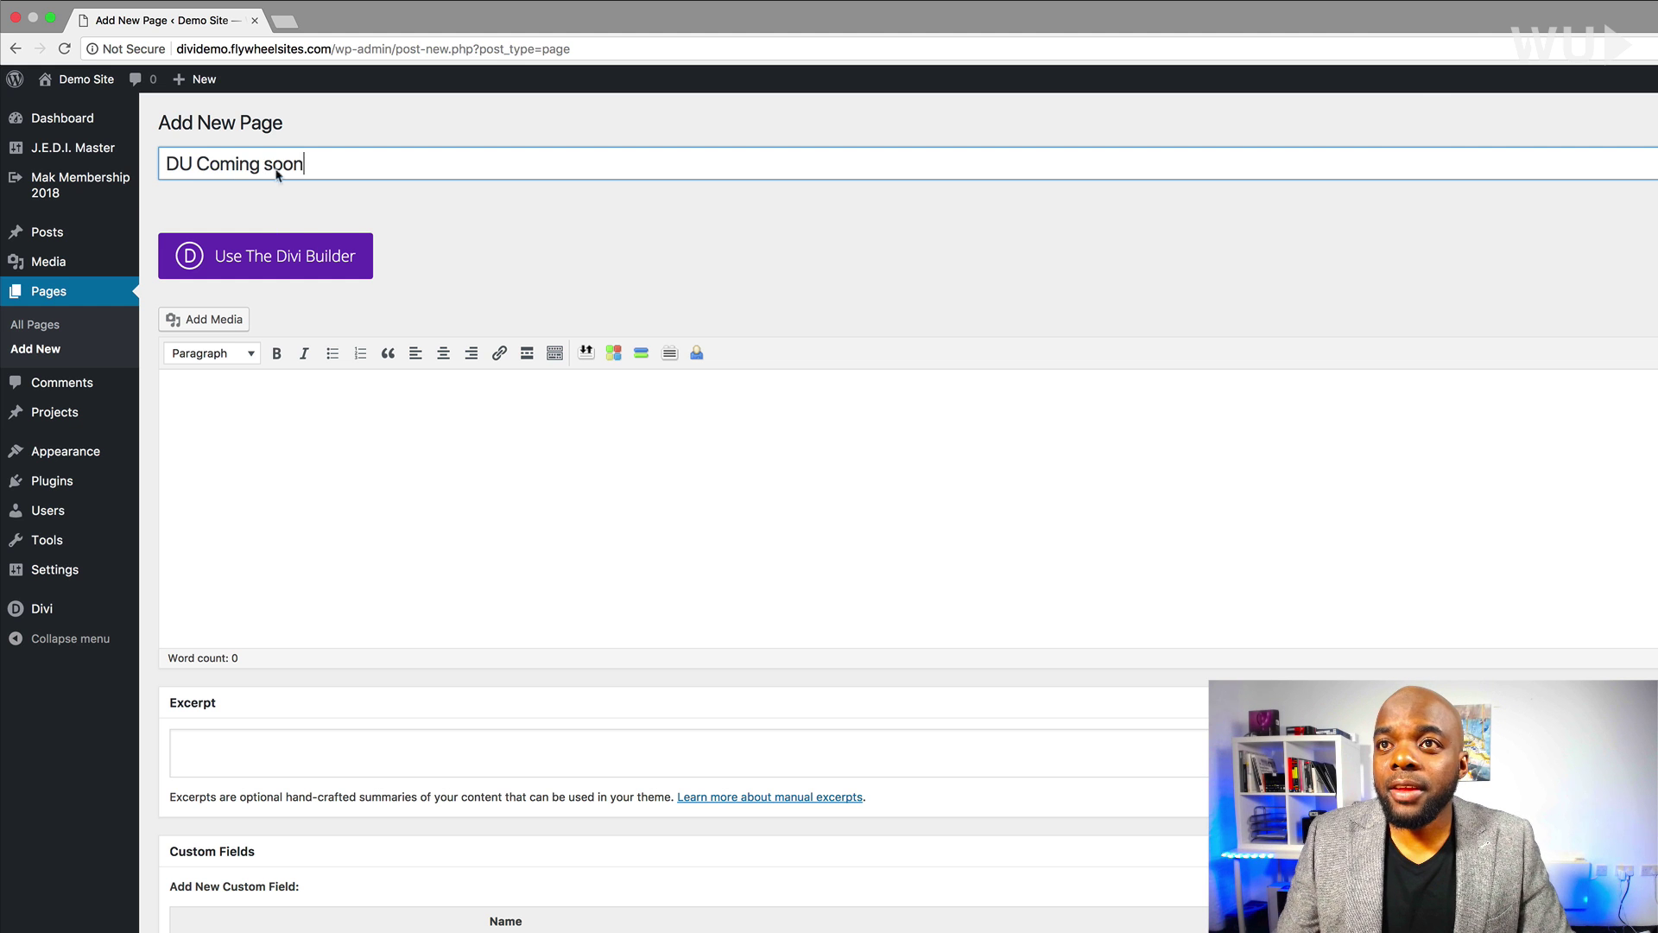
key("BackSpace")
type("S")
left_click(293, 260)
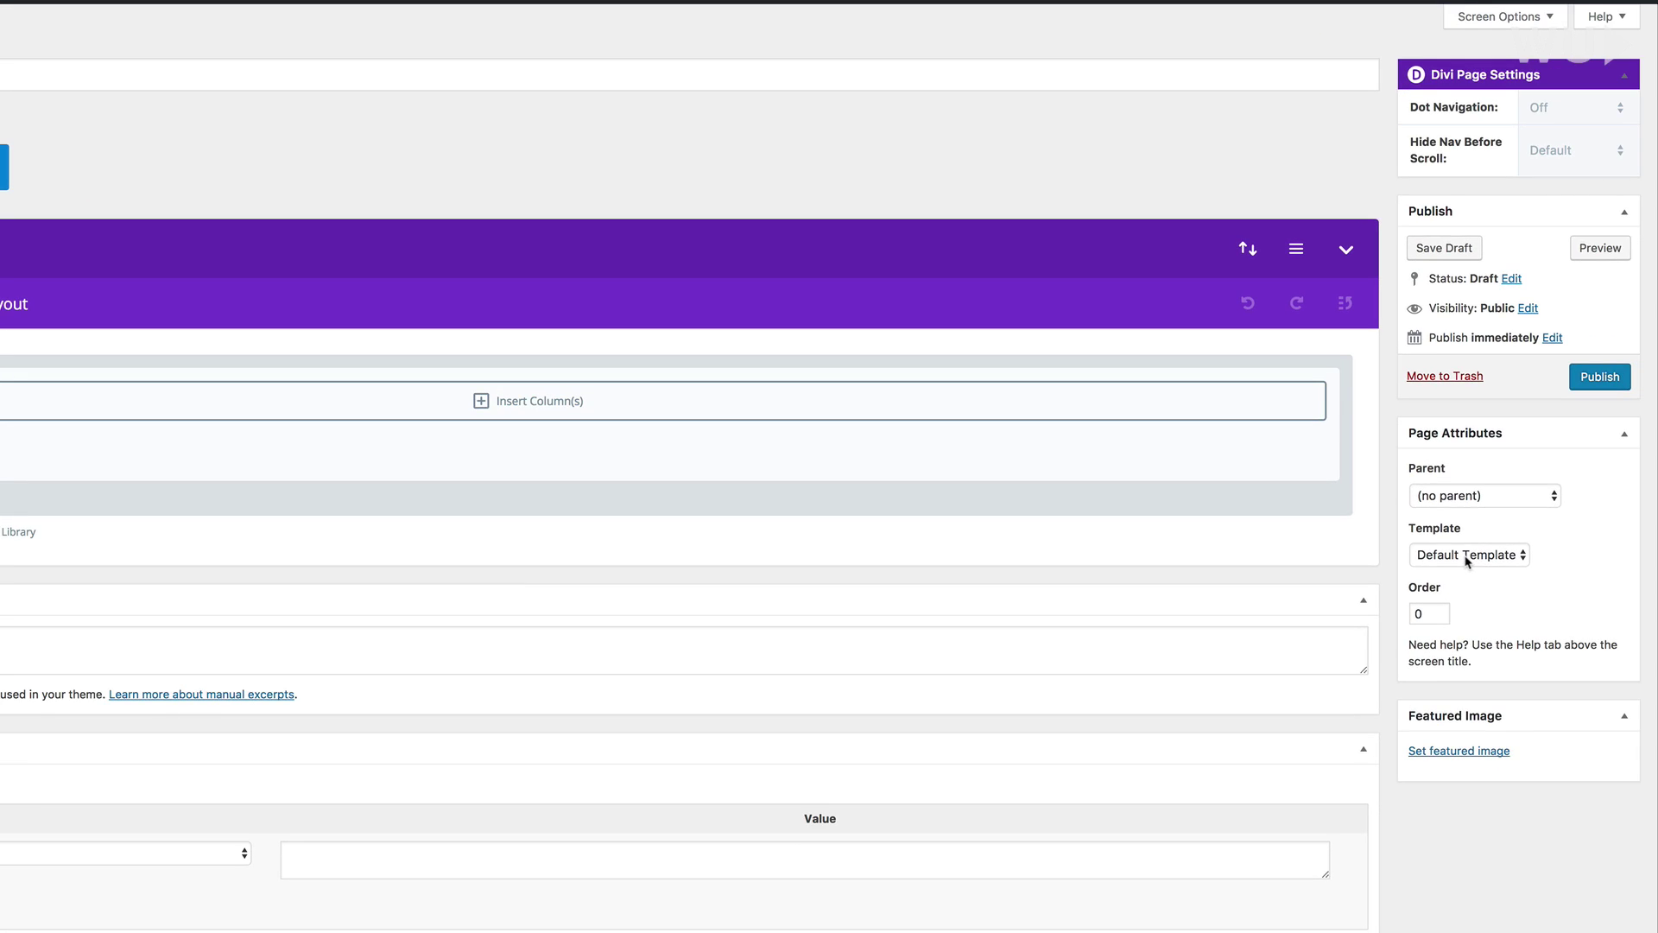
Step: Set the page template to Blank Page and publish the page
left_click(1465, 560)
left_click(1466, 572)
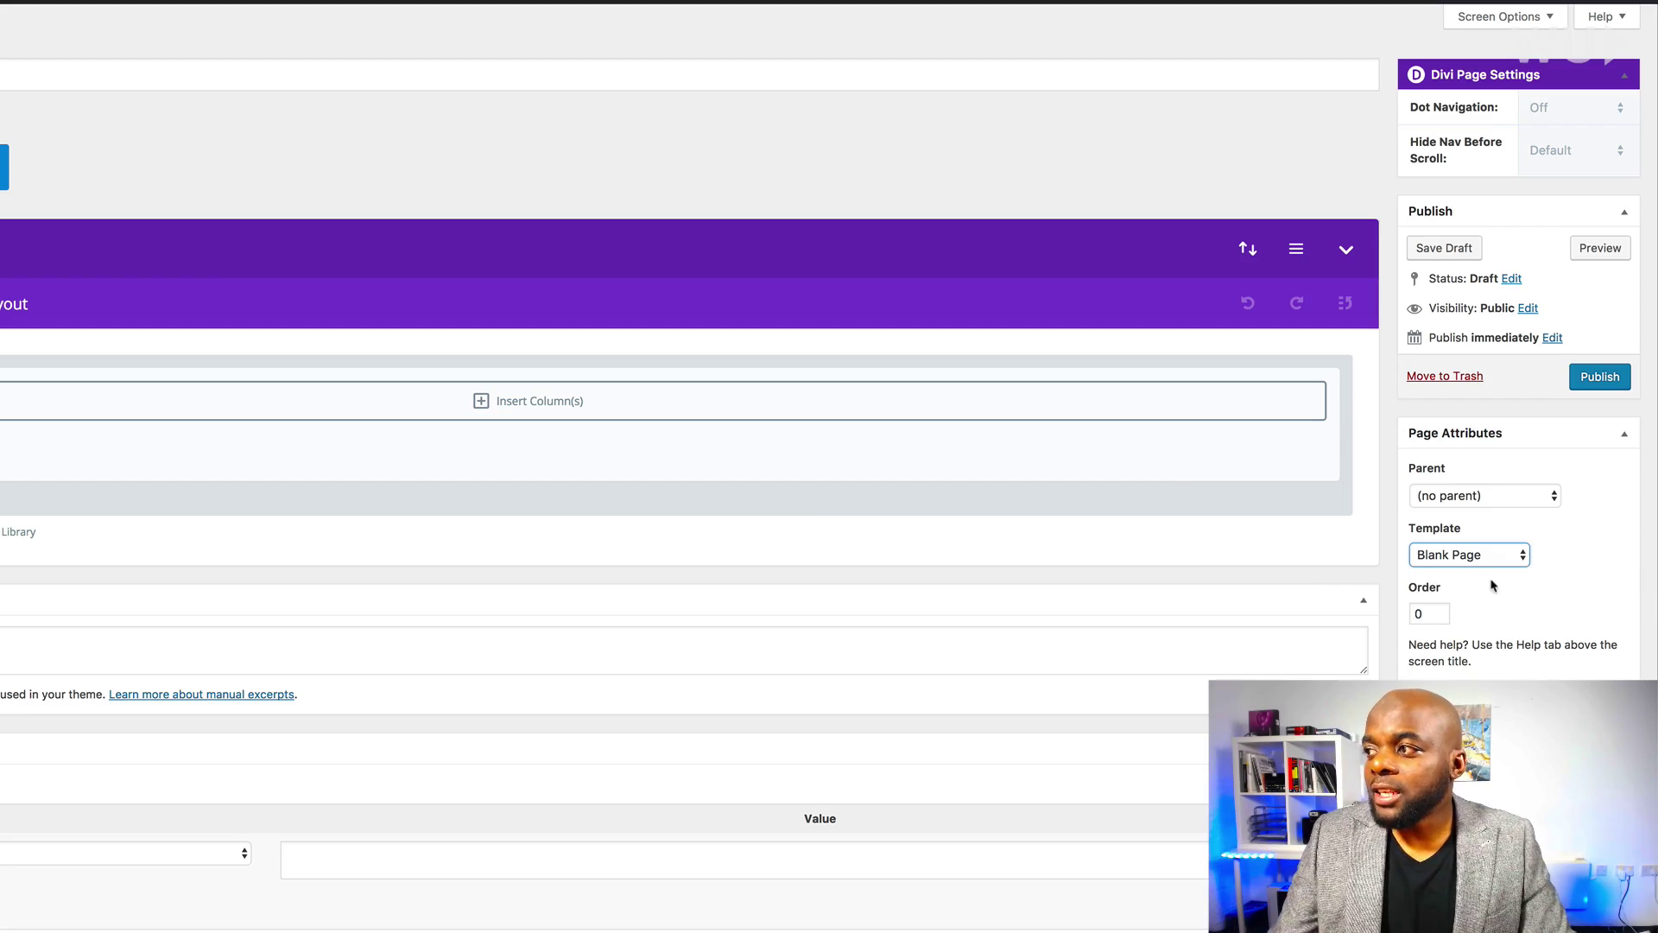
left_click(1608, 383)
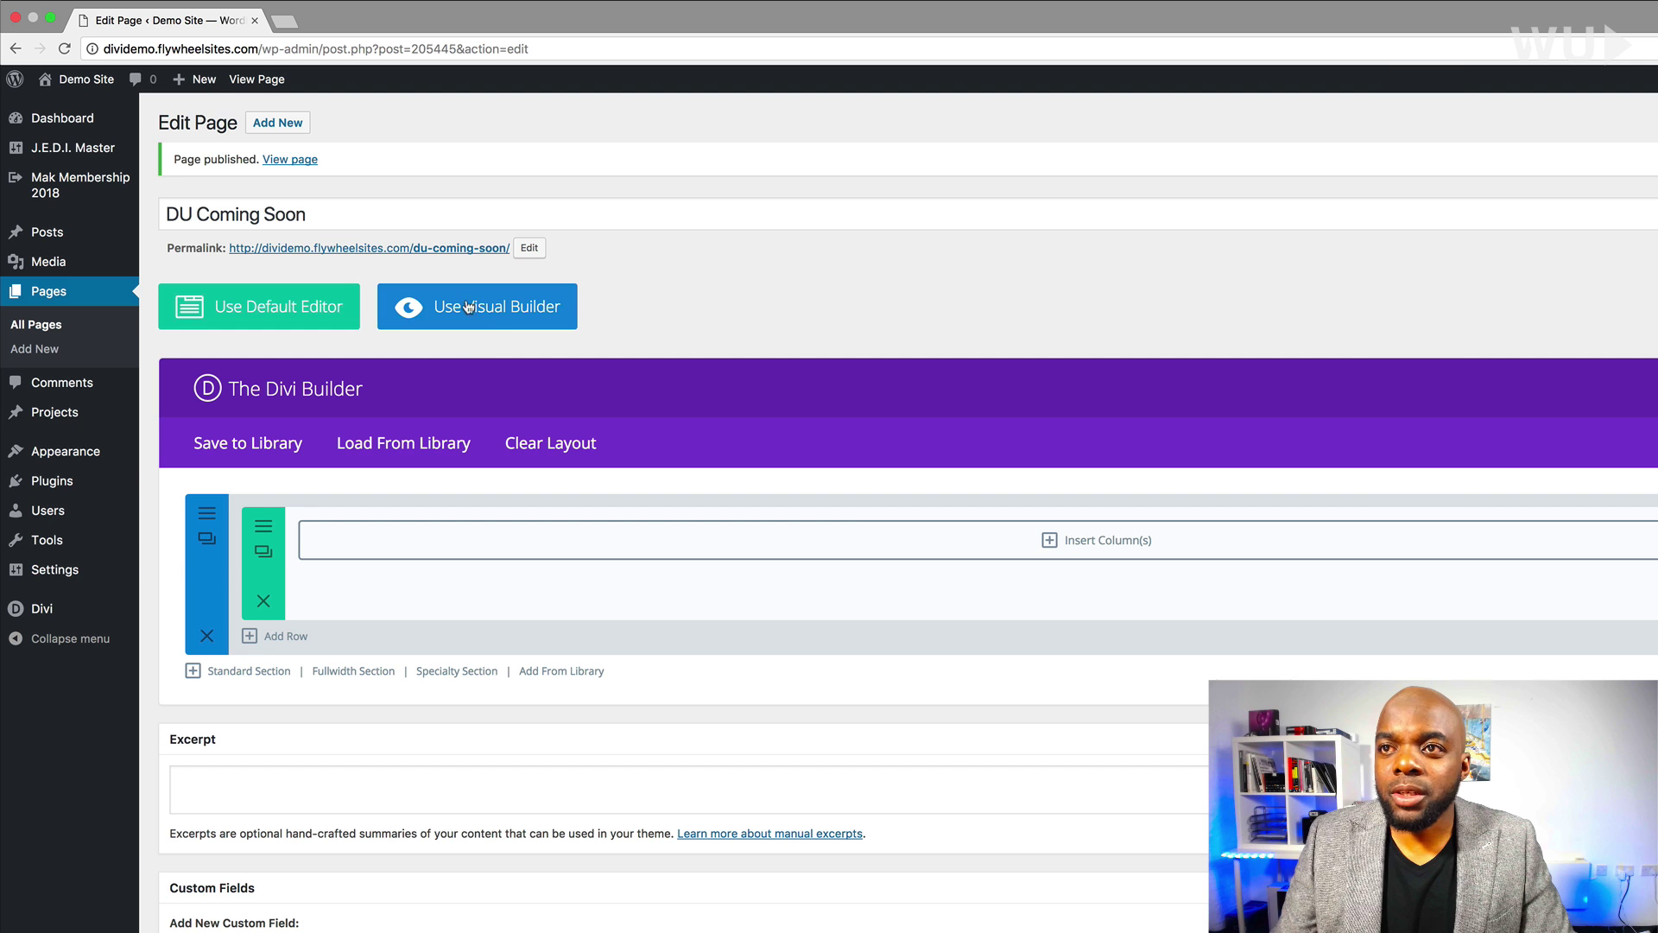
Step: In the Visual Builder, set the section's background image to the night-time hot-air balloon picture from the media library
left_click(491, 314)
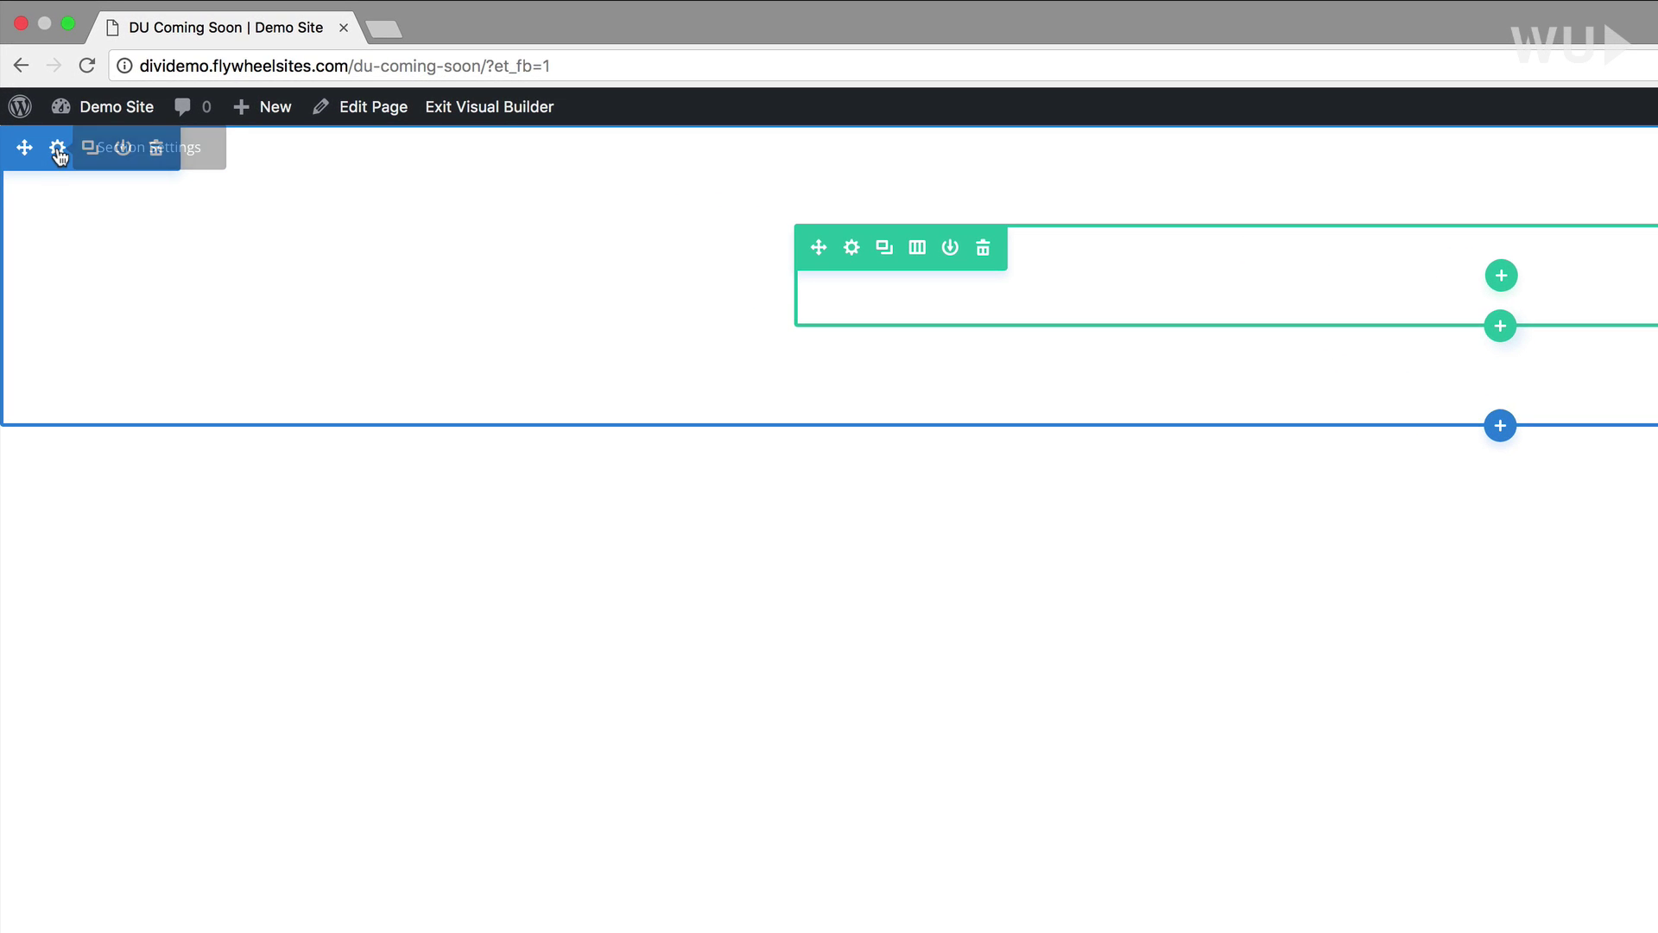
left_click(58, 150)
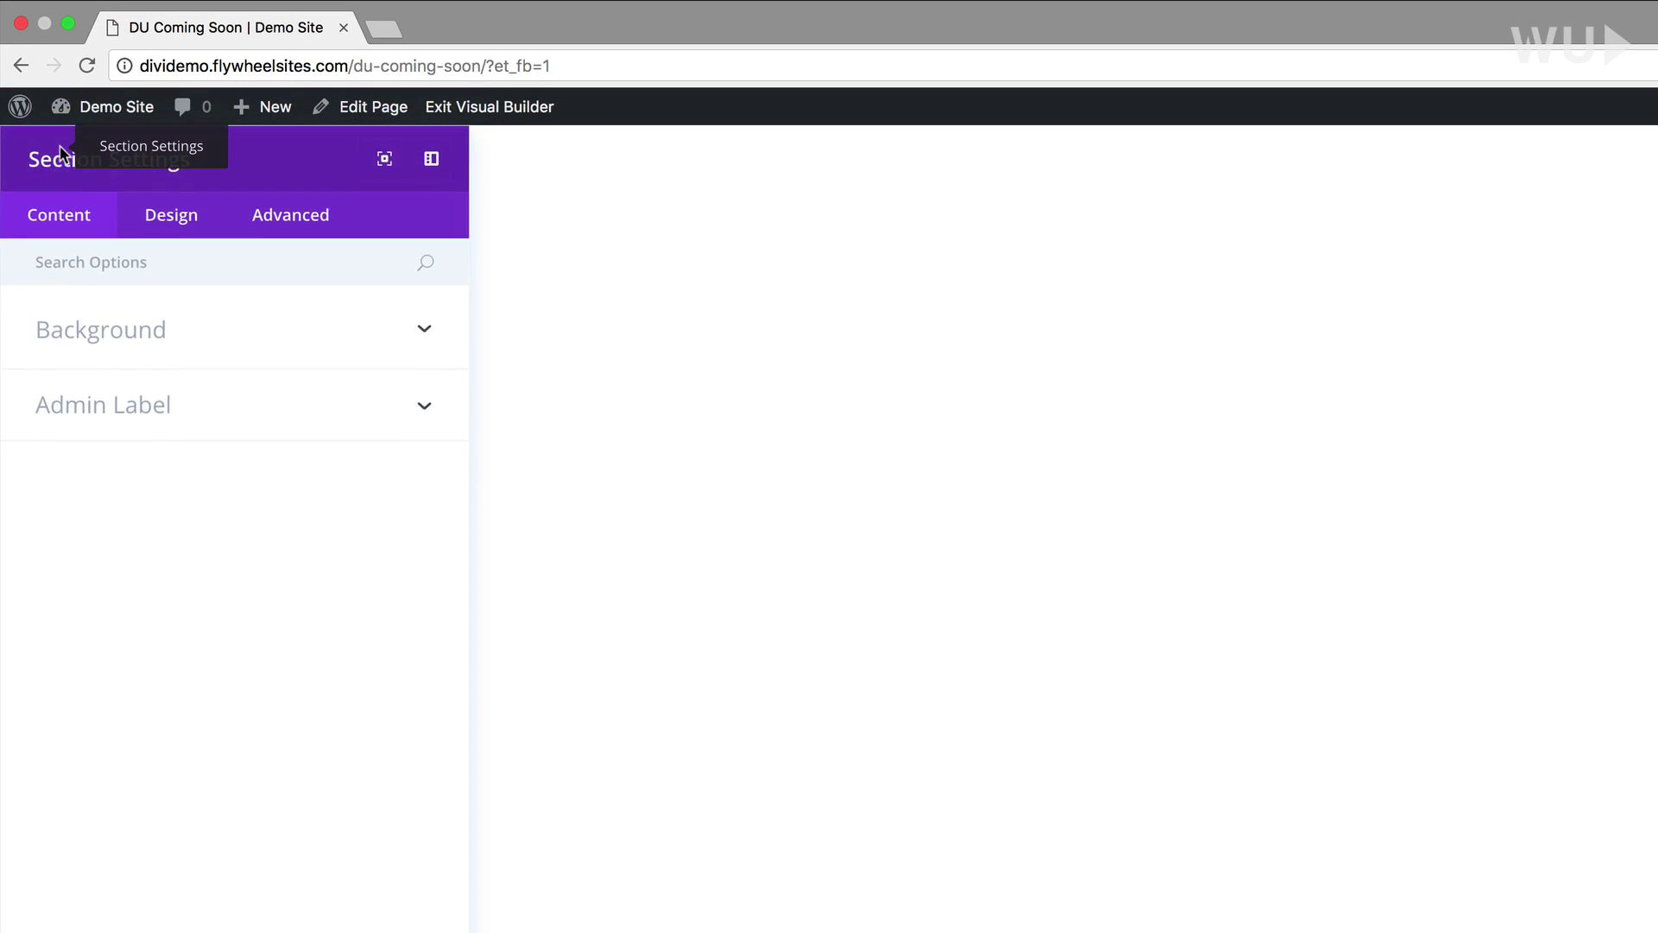
left_click(144, 331)
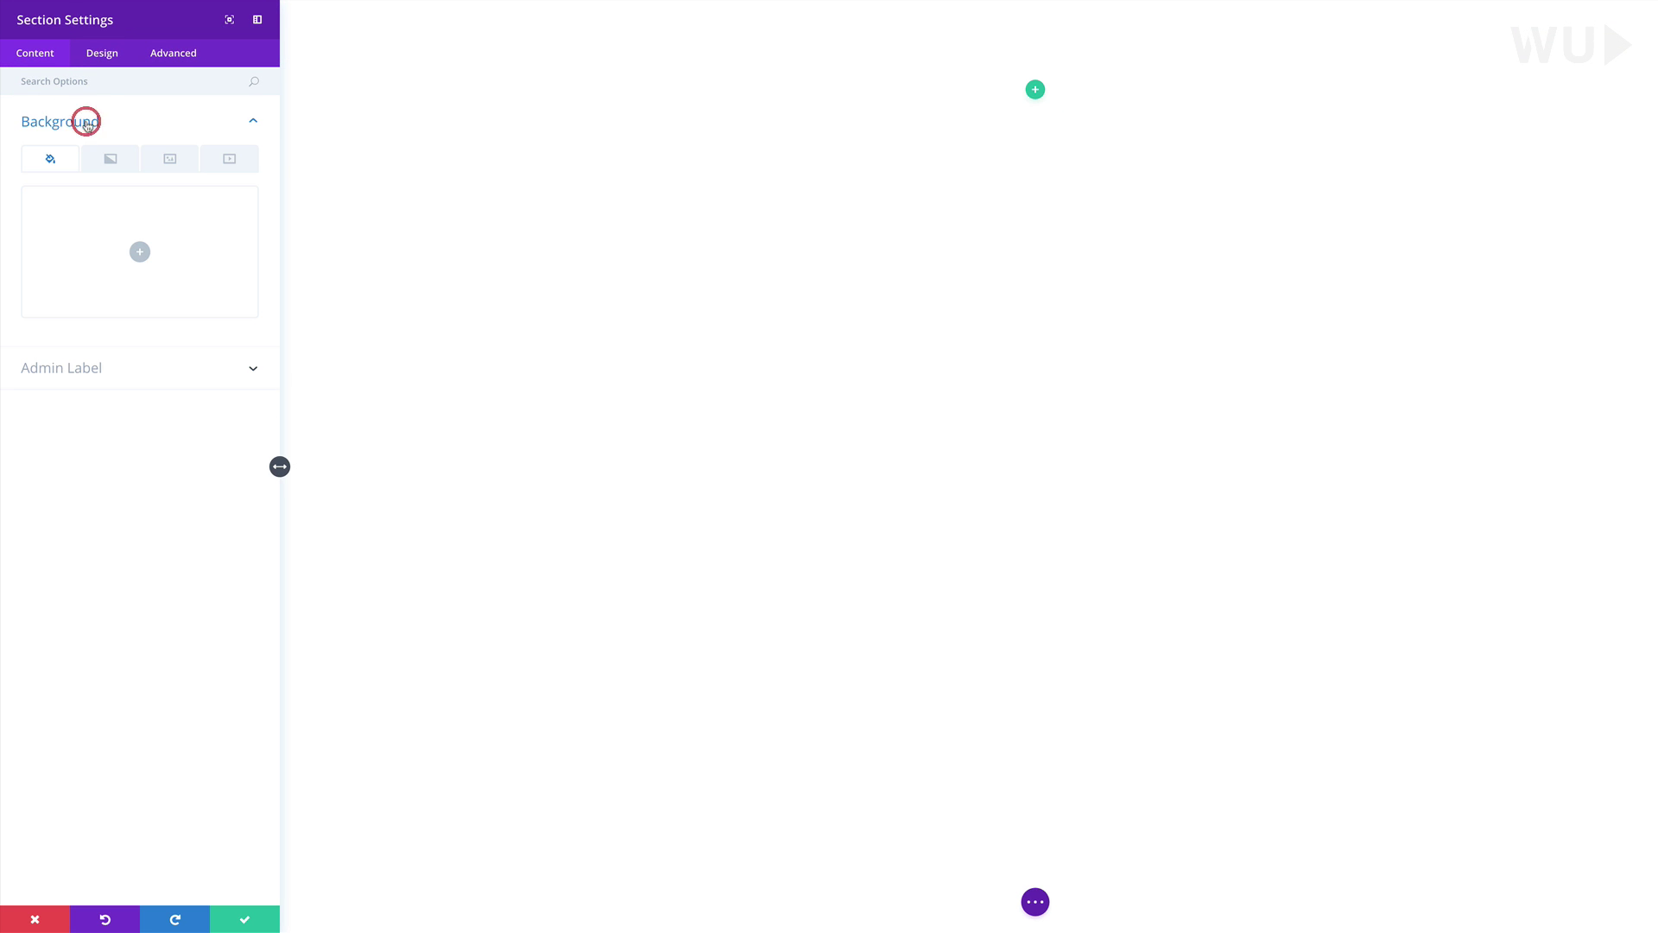
left_click(172, 162)
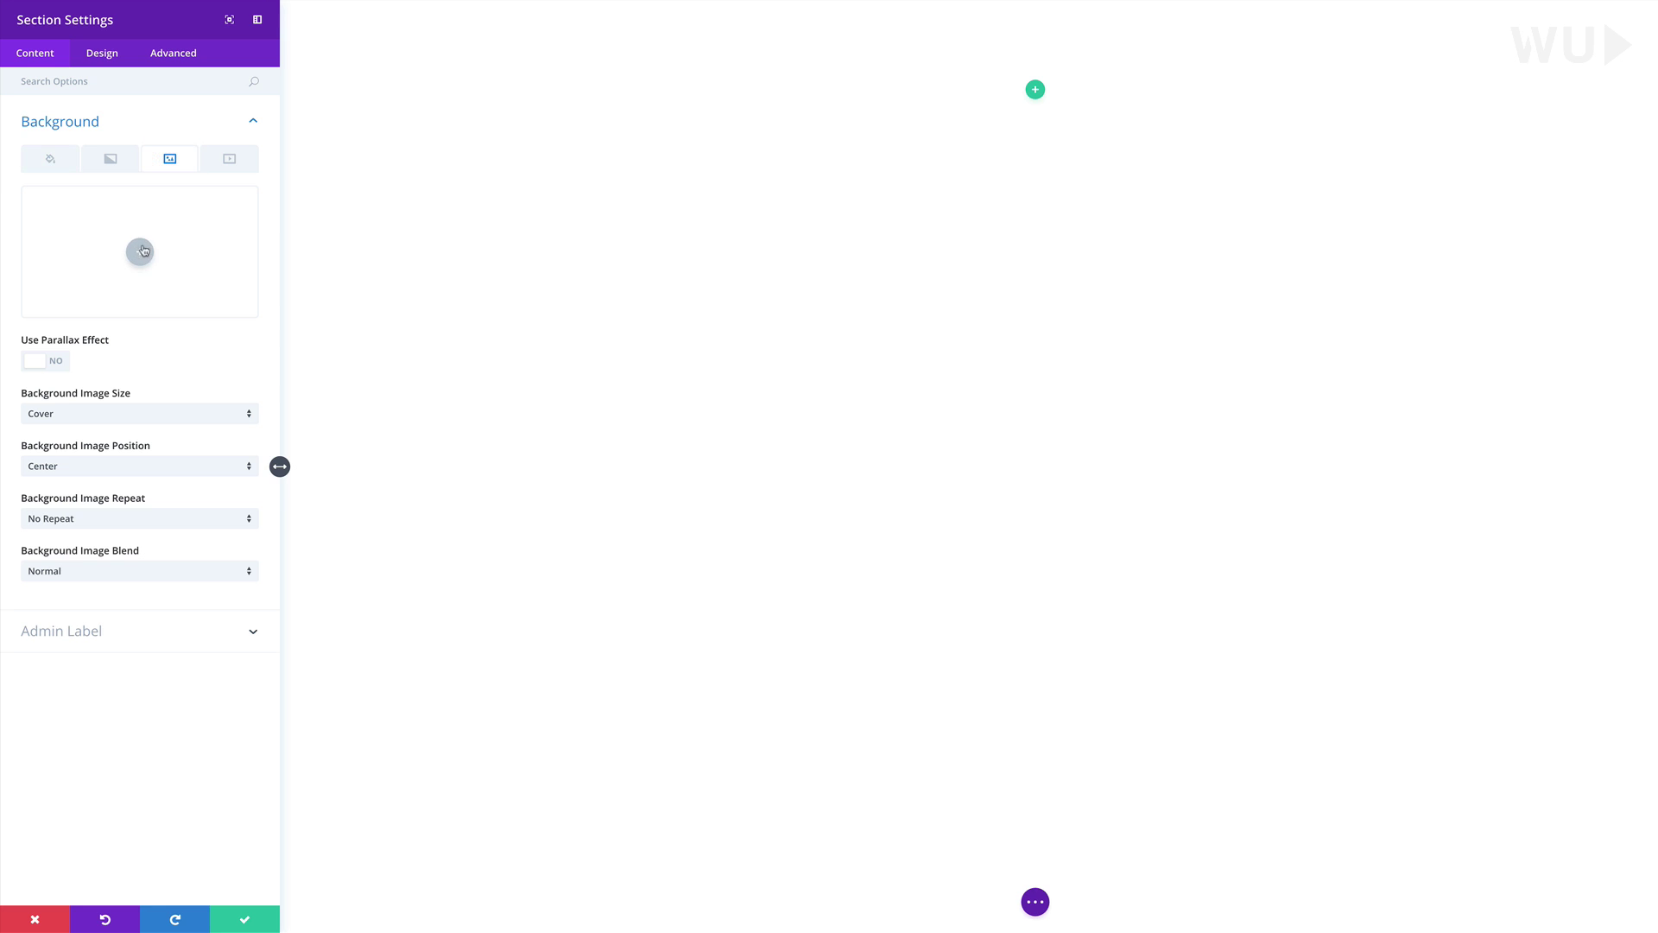
left_click(140, 251)
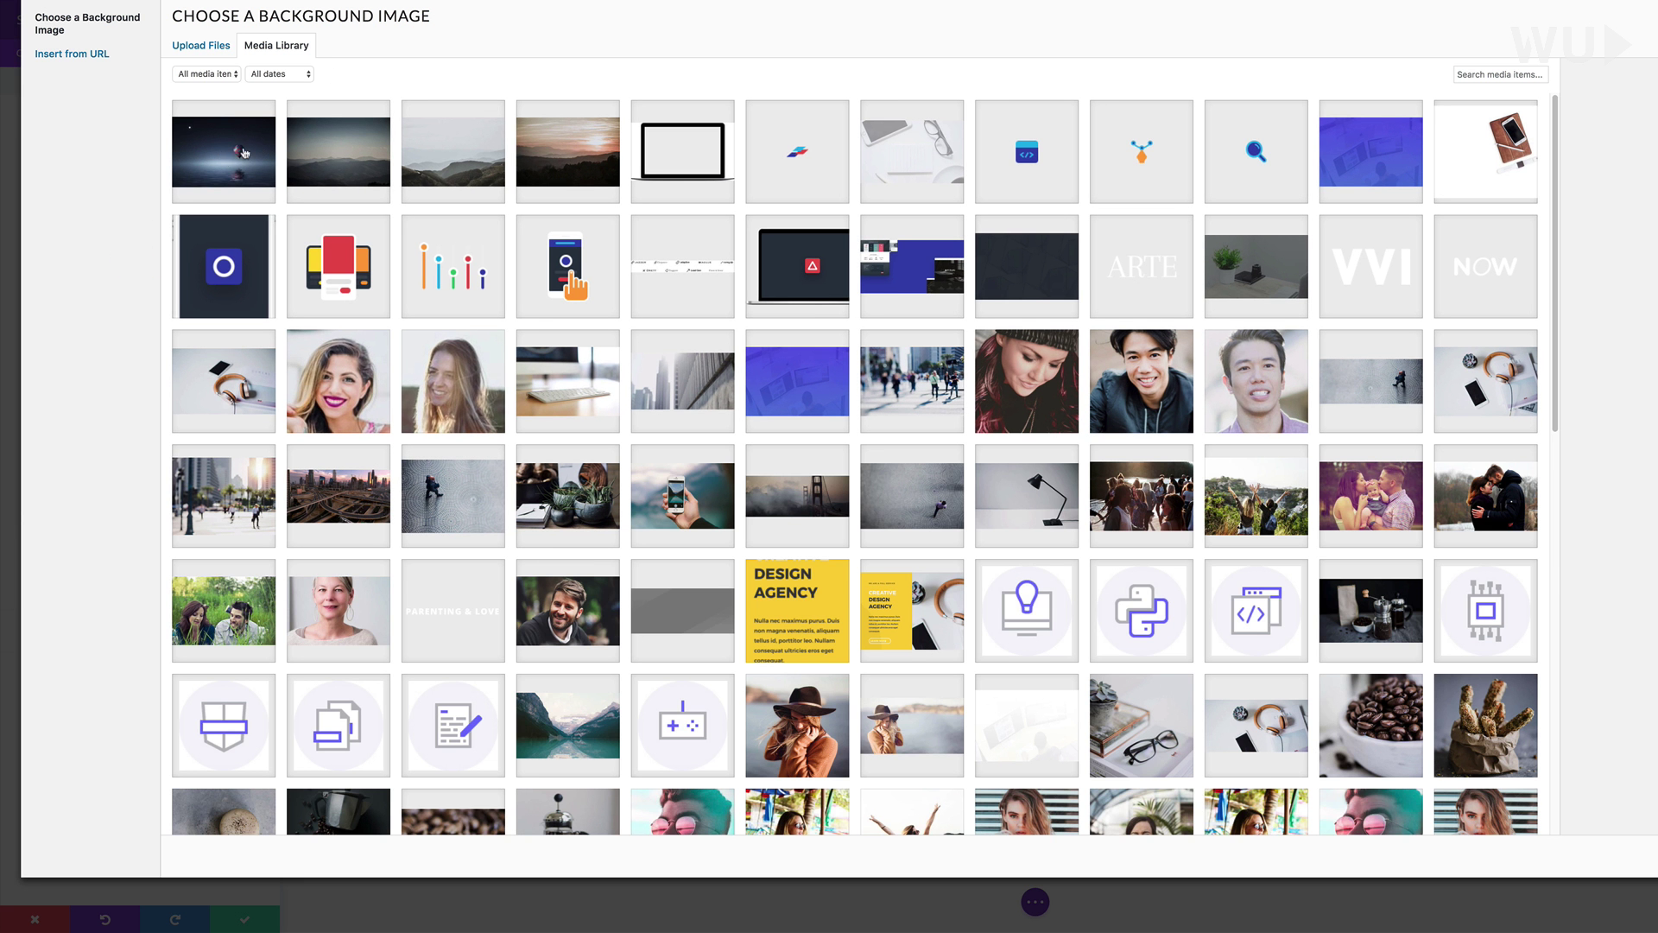
left_click(236, 153)
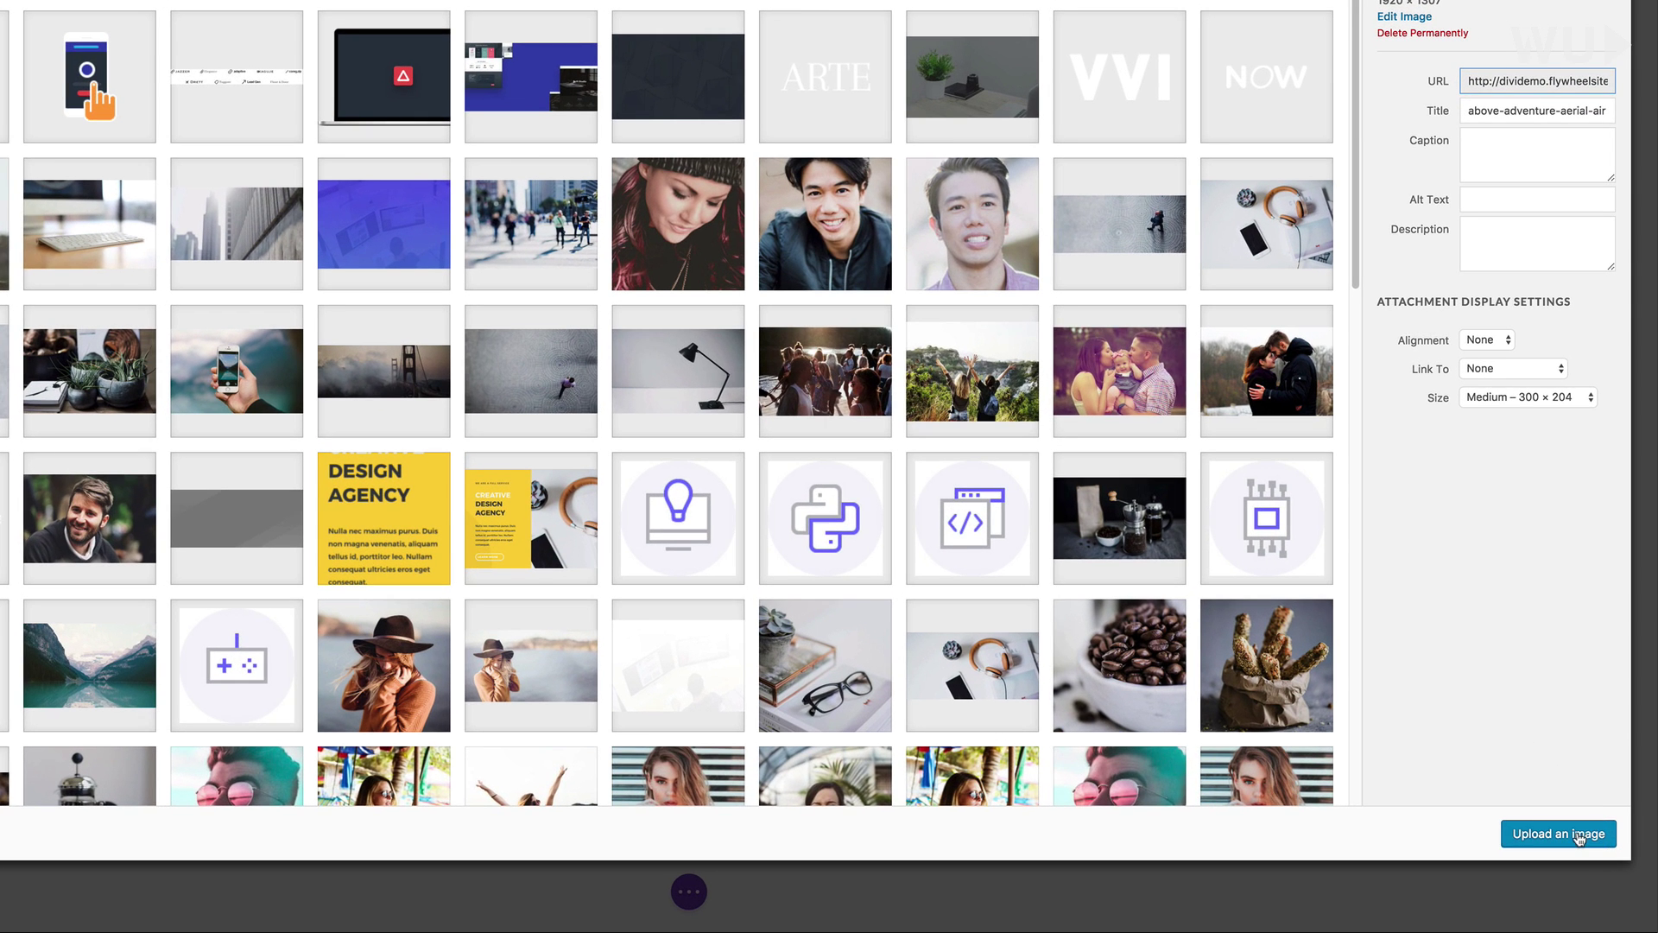
left_click(1580, 838)
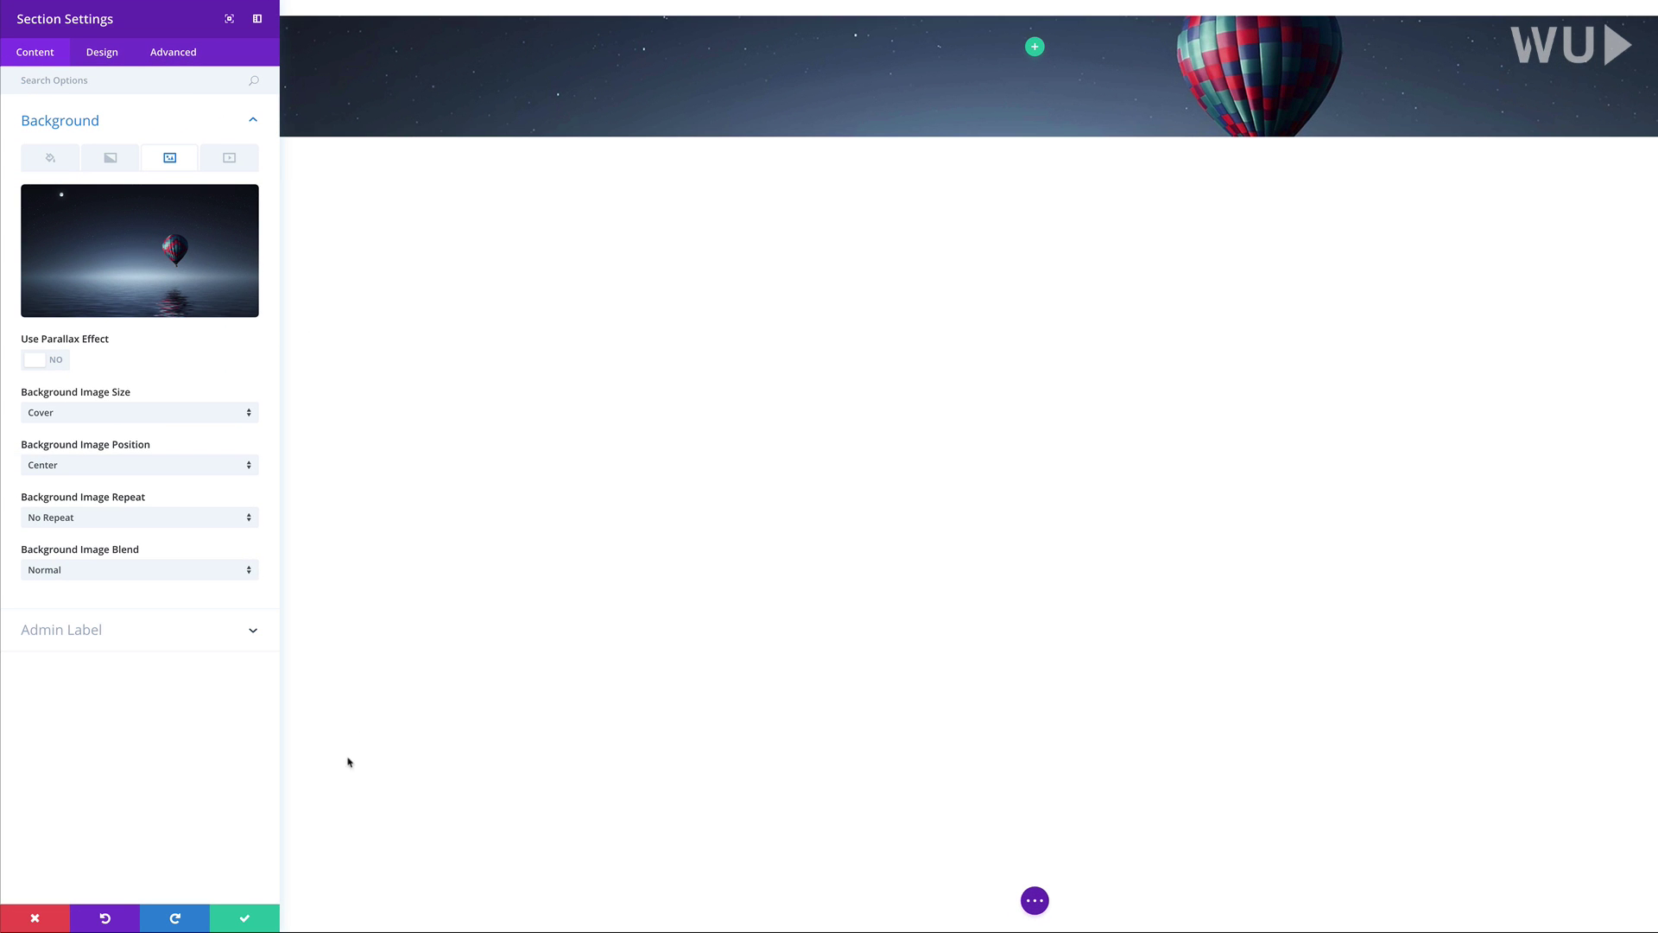
Step: Add the custom CSS "height:100vh;" to the section's main element and save the section settings
left_click(177, 53)
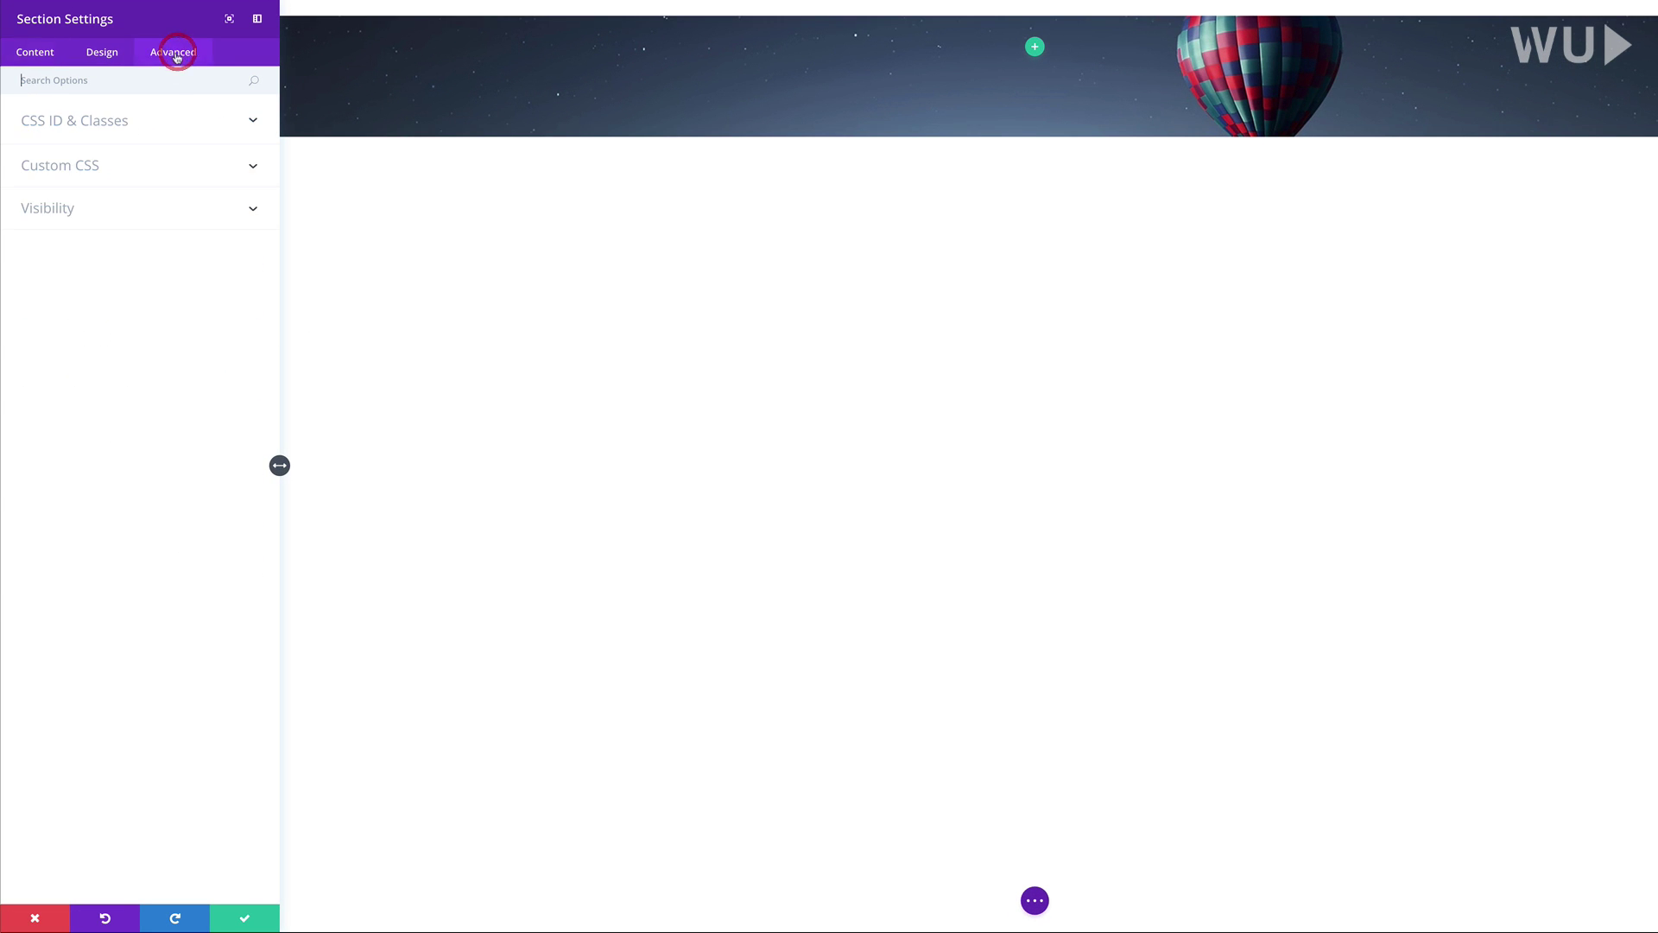
left_click(98, 170)
left_click(71, 349)
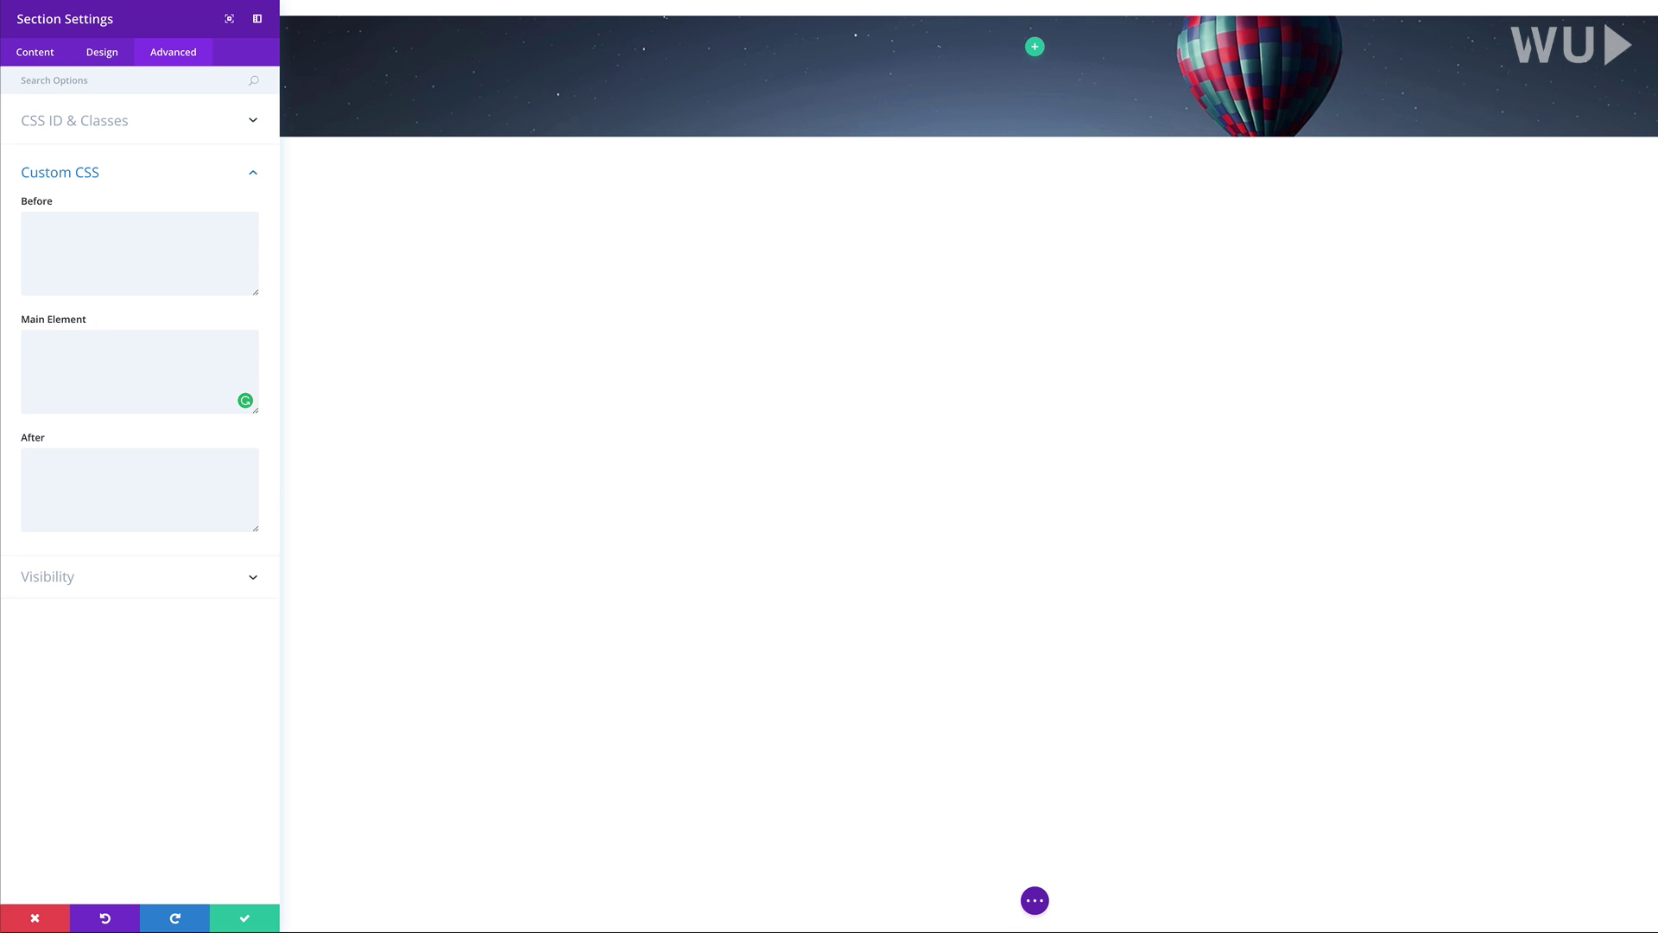
left_click(148, 359)
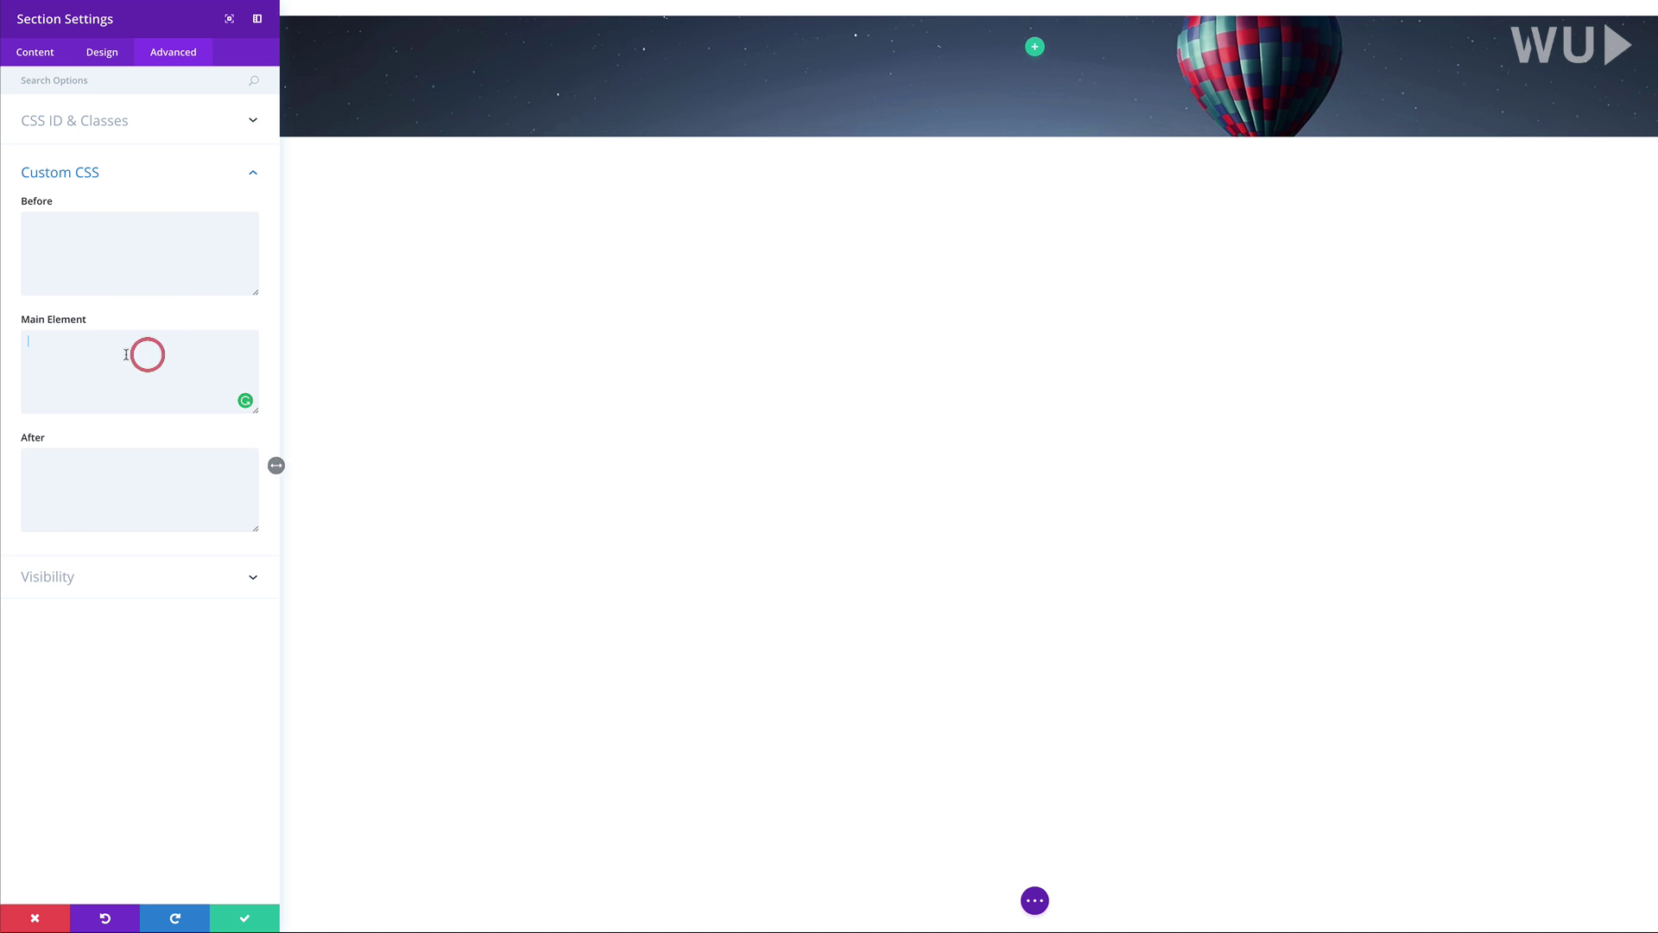
left_click(70, 348)
type("height:100vh;")
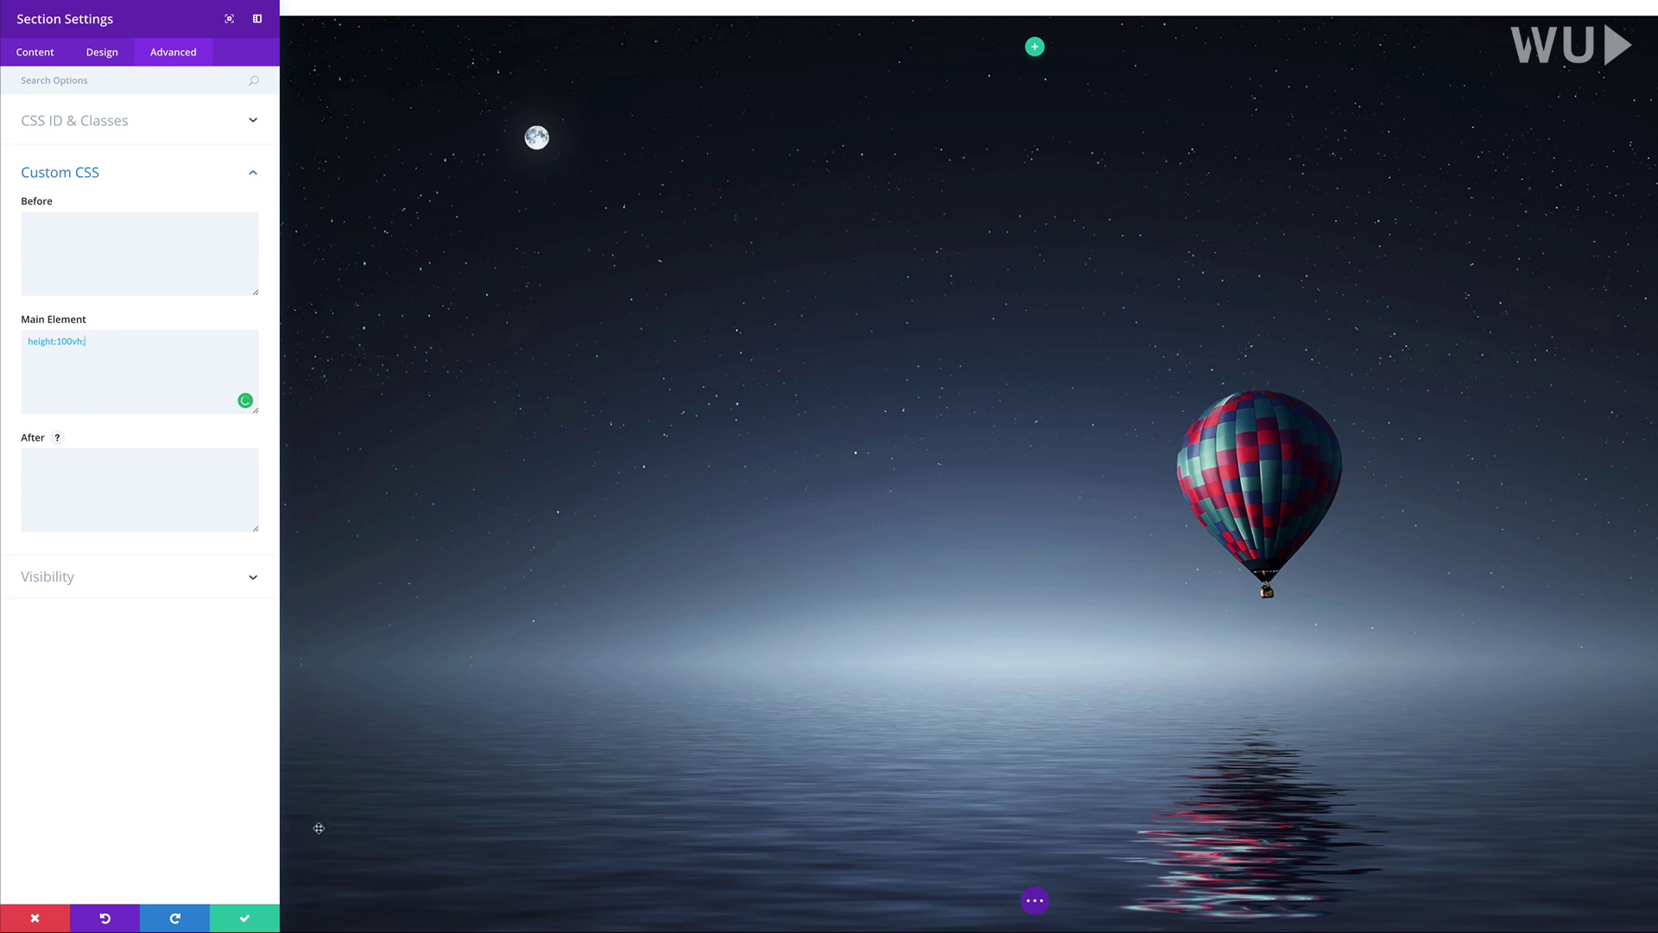
left_click(244, 920)
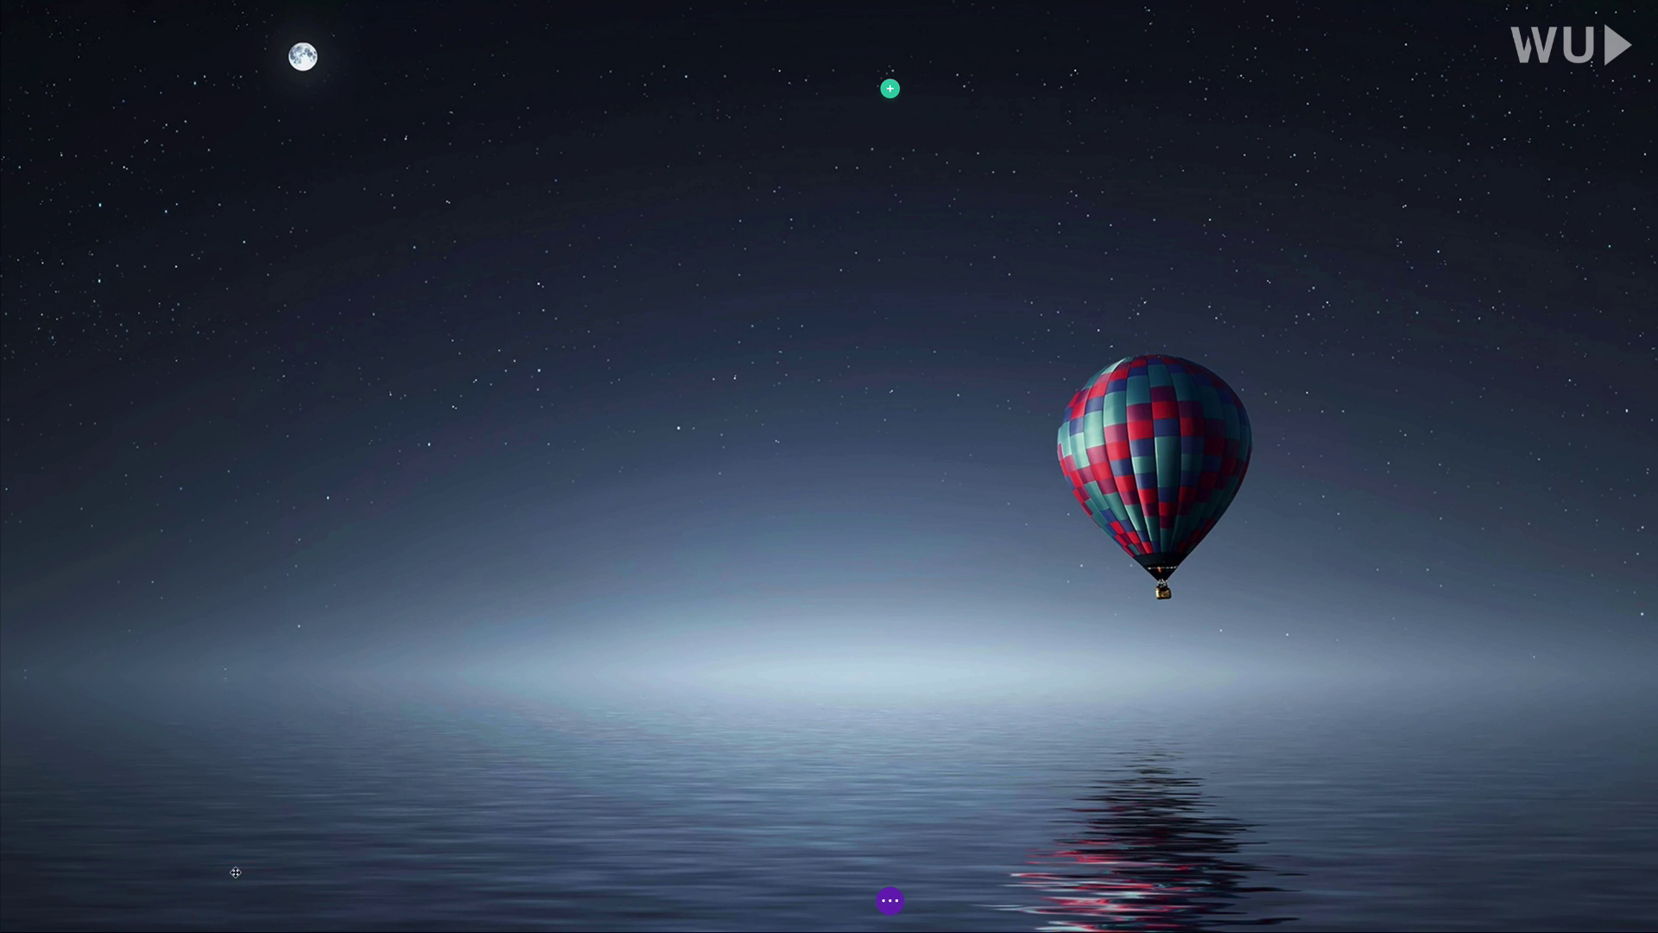
Step: Give the row two equal columns and insert a Countdown Timer module in the first column
mouse_move(875, 141)
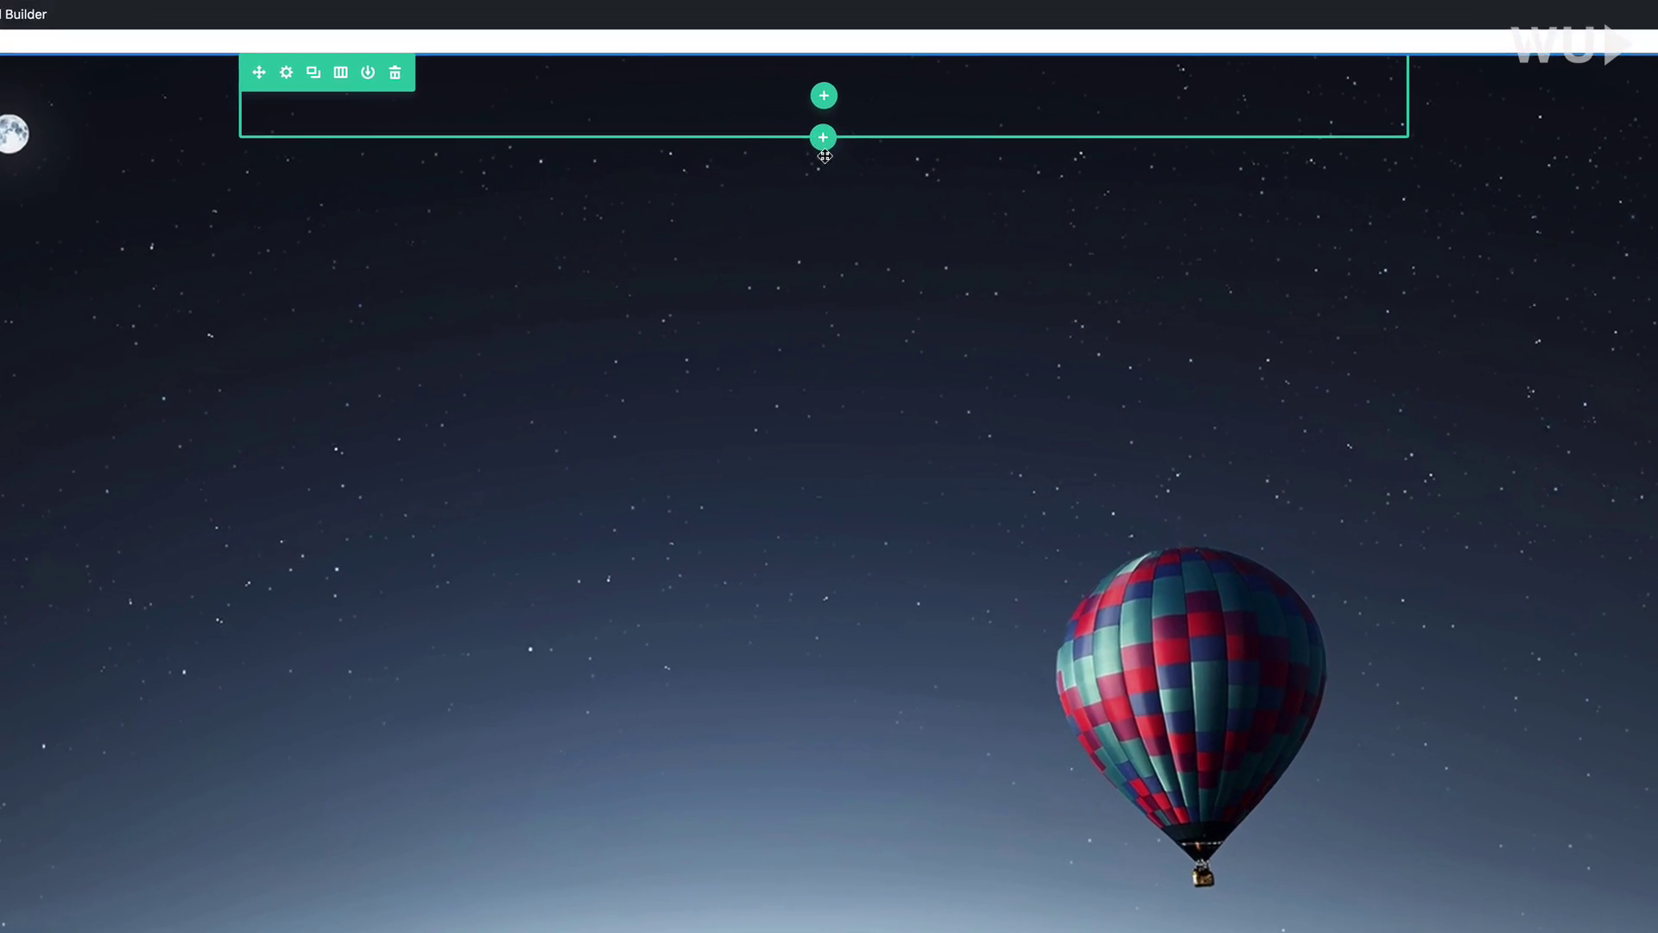
left_click(824, 101)
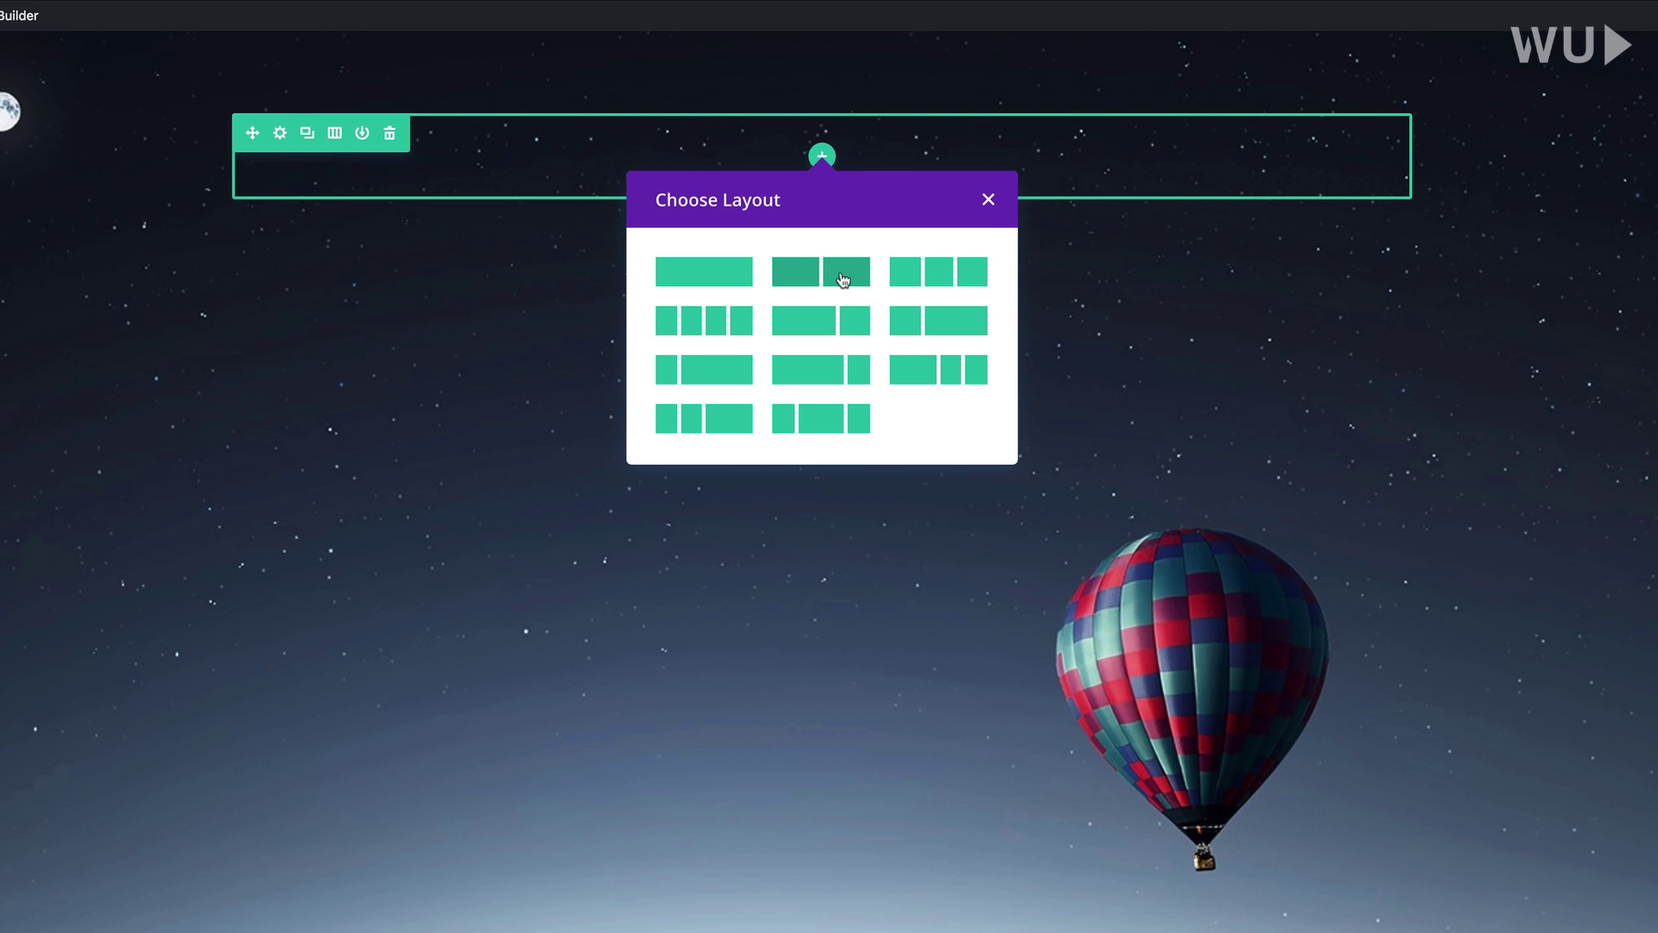
left_click(843, 279)
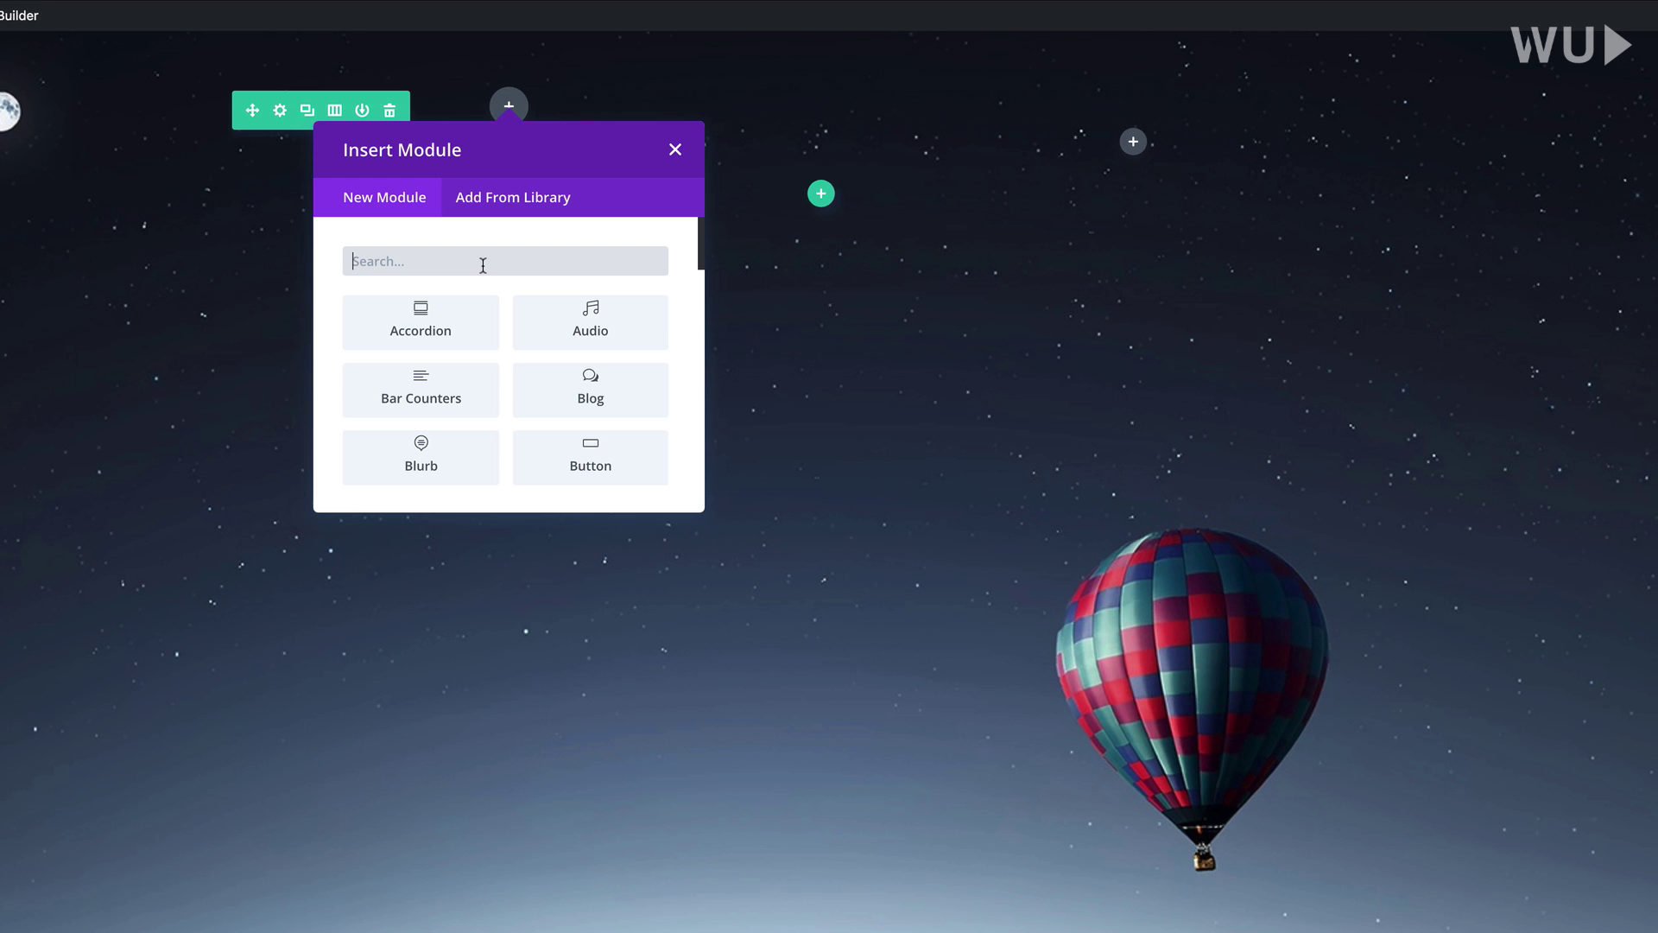
type("count")
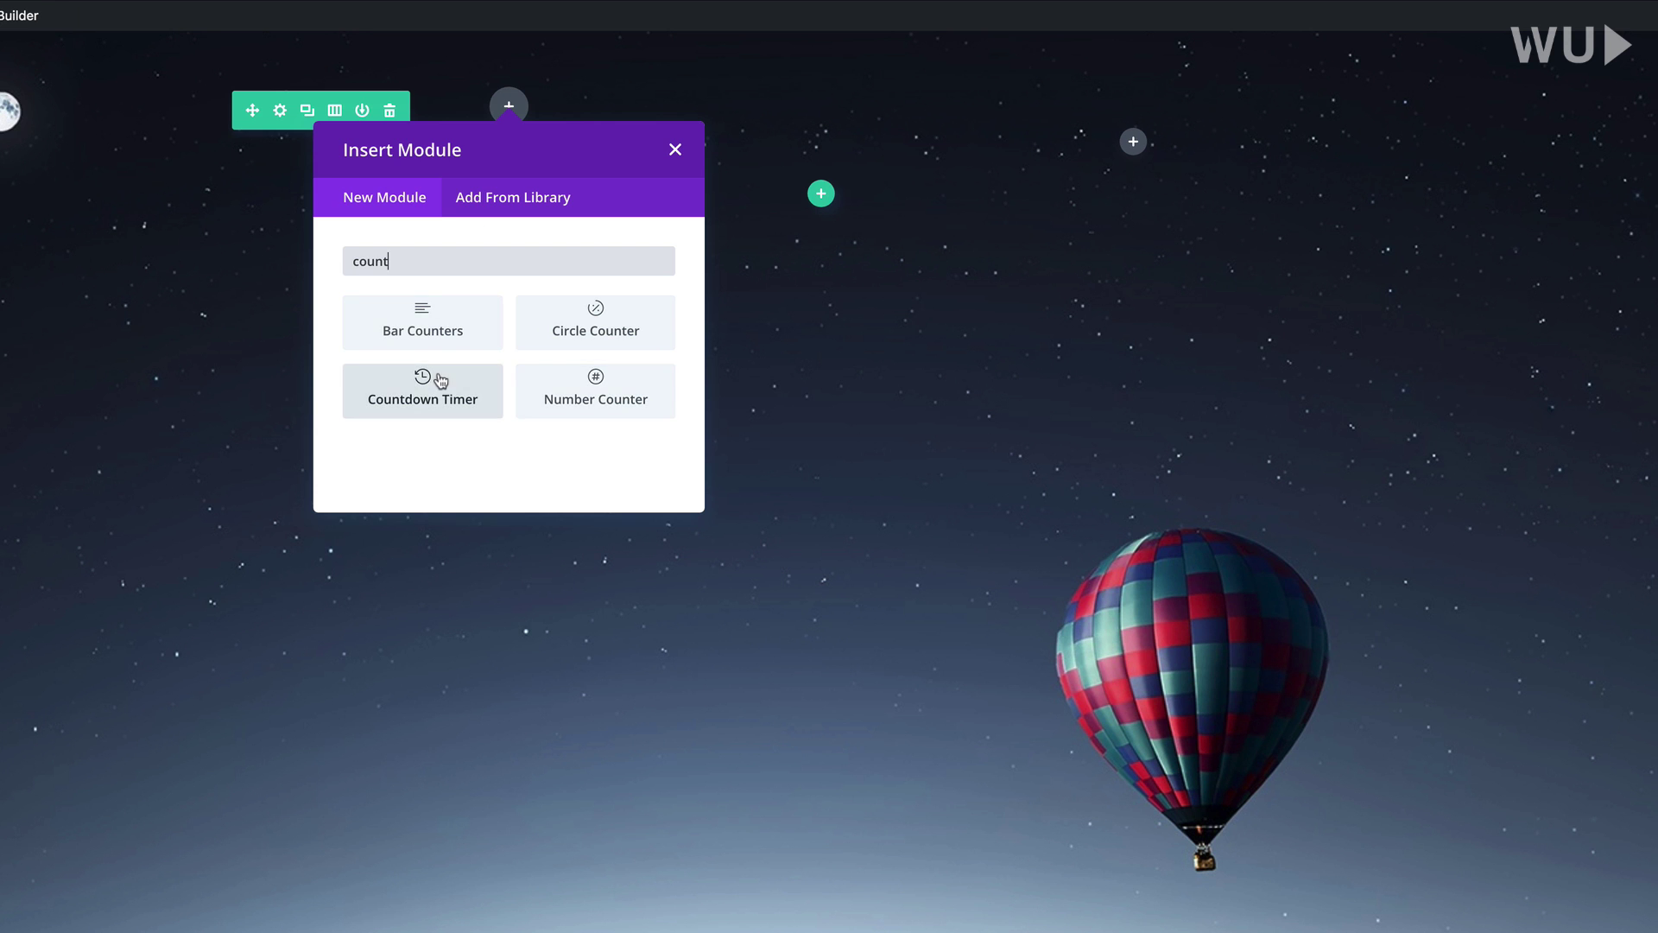
left_click(432, 384)
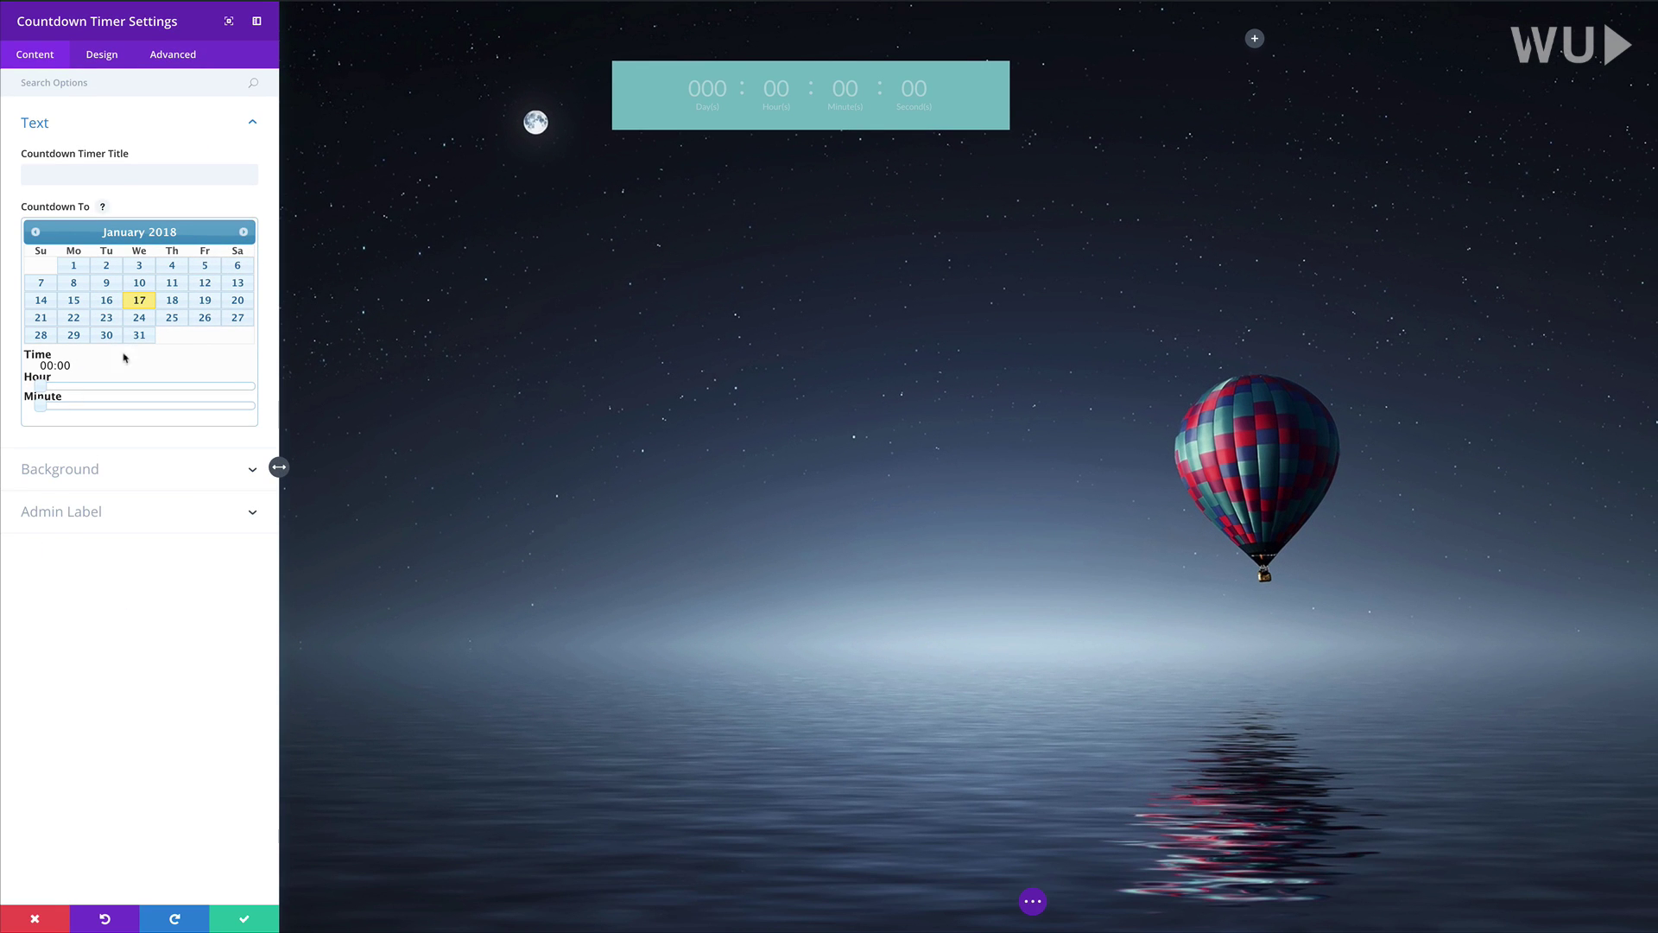
Step: Set the timer to count down to 28 February 2018 and turn off its background color
left_click(243, 233)
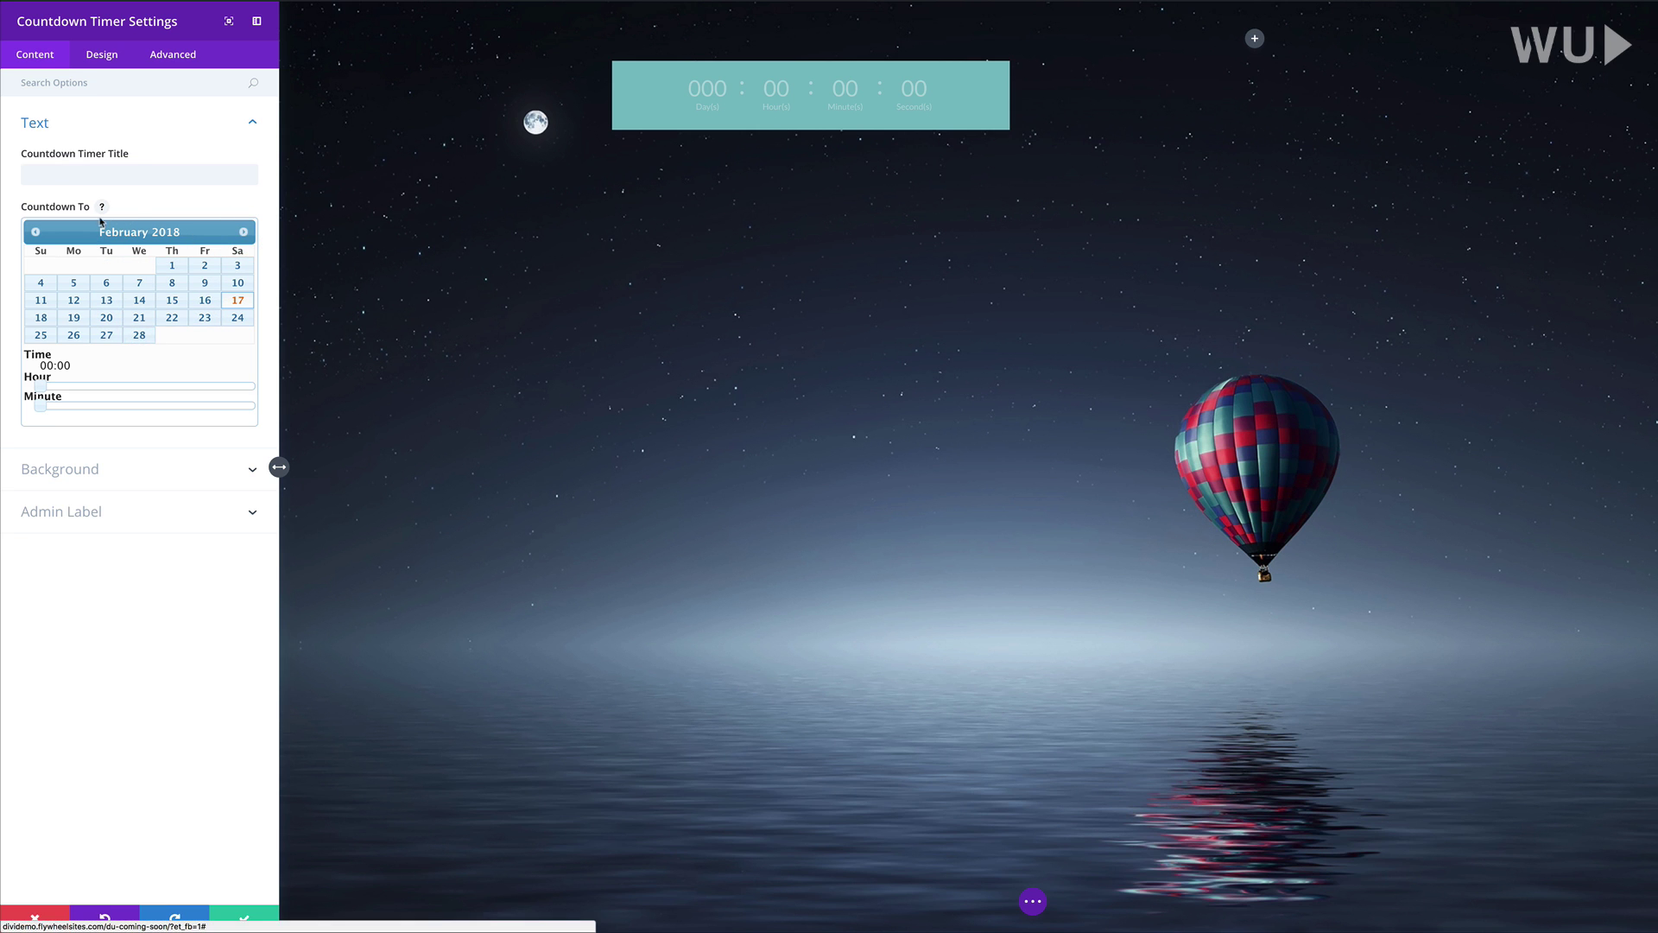
left_click(142, 337)
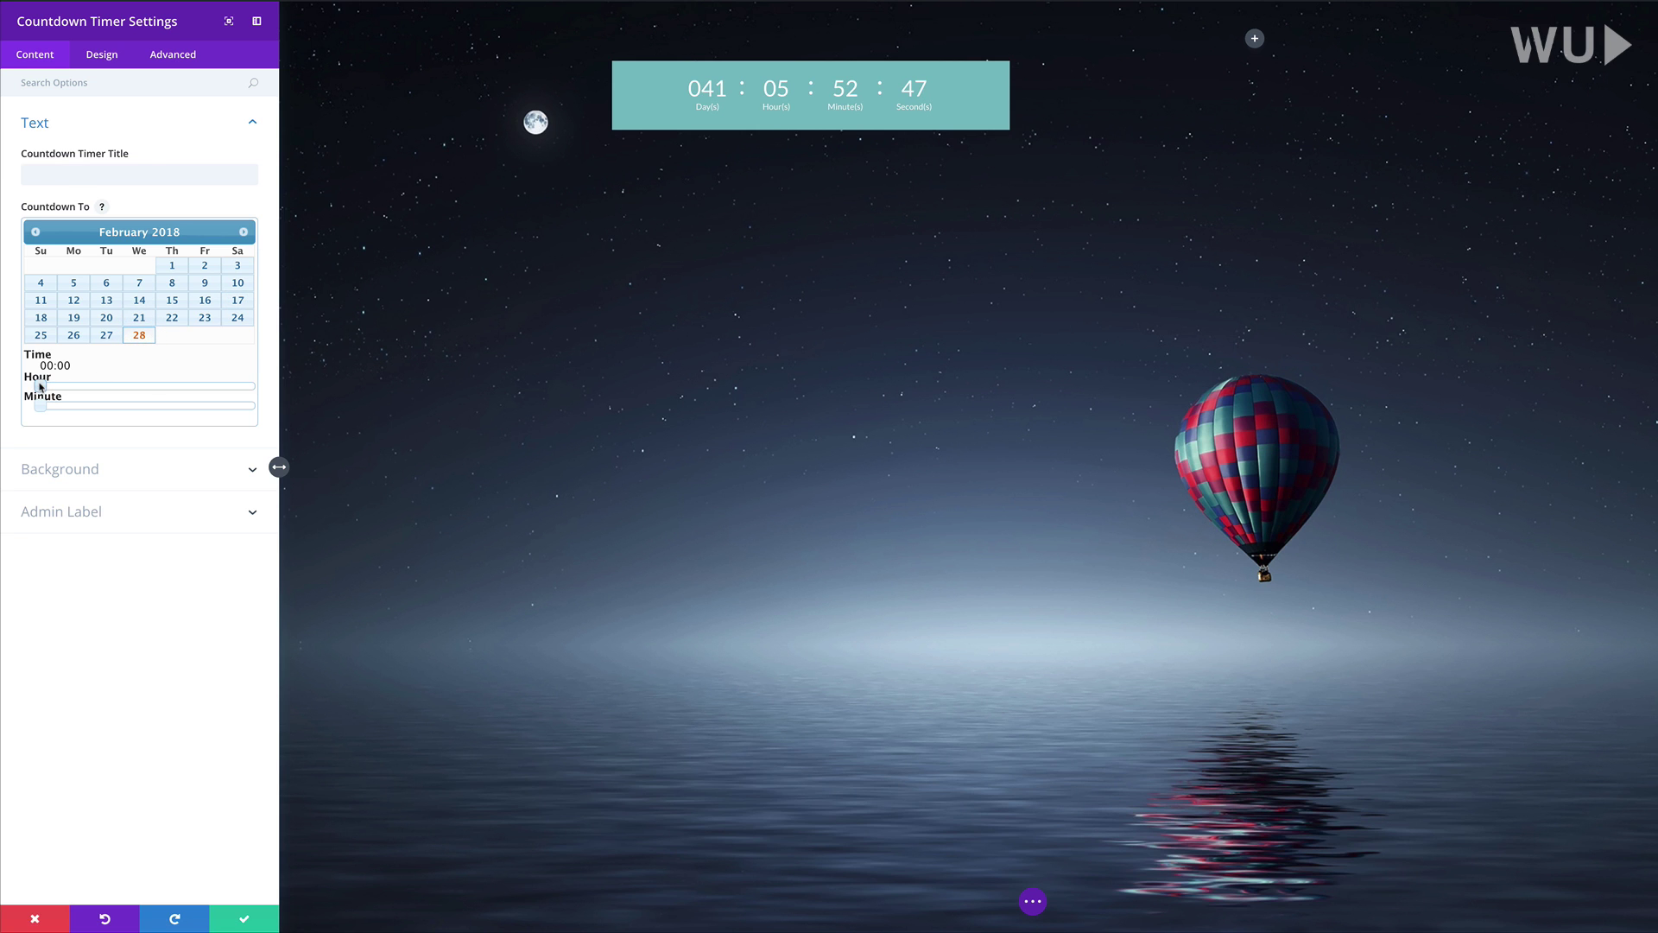
left_click(81, 482)
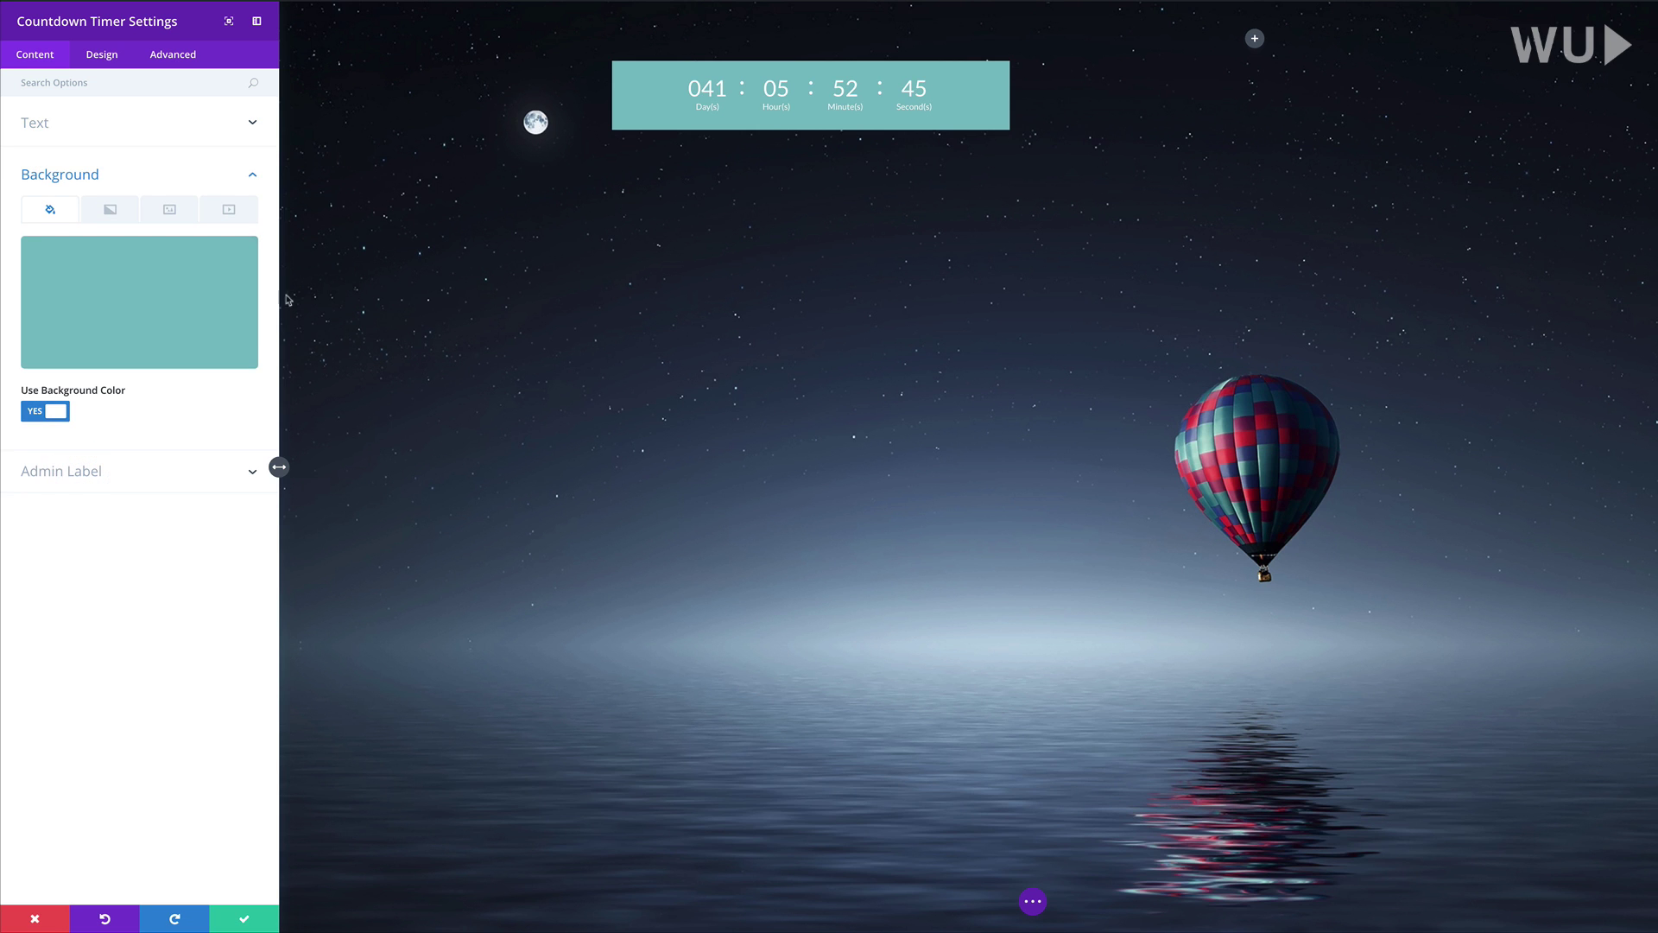
left_click(33, 413)
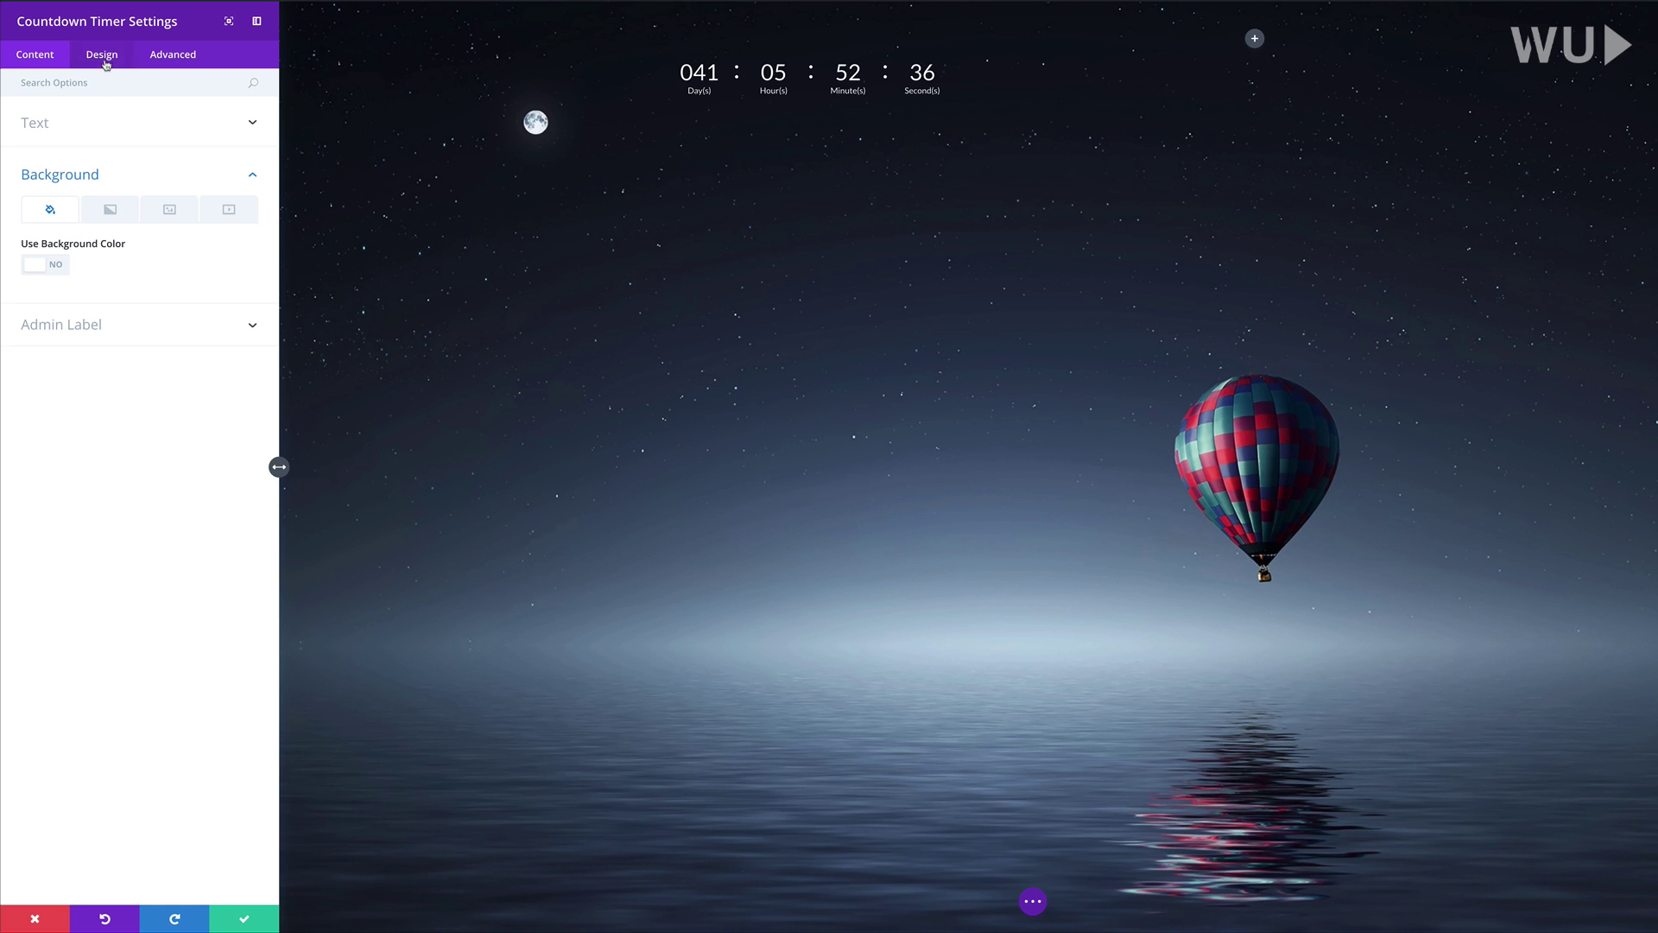
Step: Set the countdown timer's title to "We'll be back soon!"
left_click(44, 128)
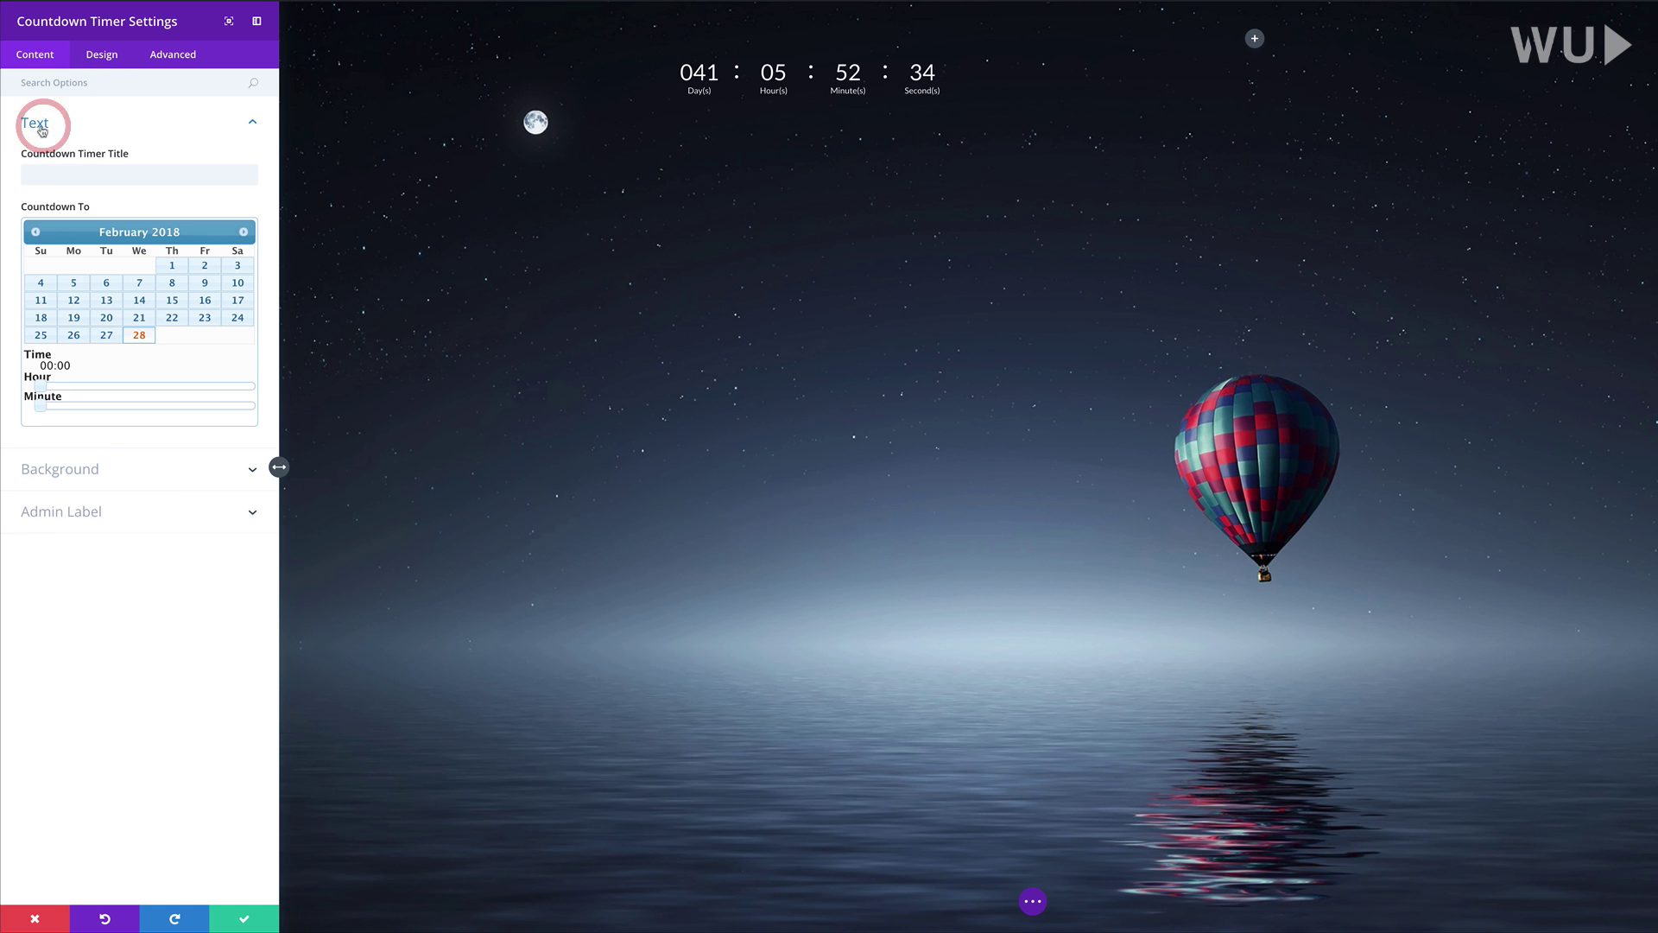
left_click(69, 179)
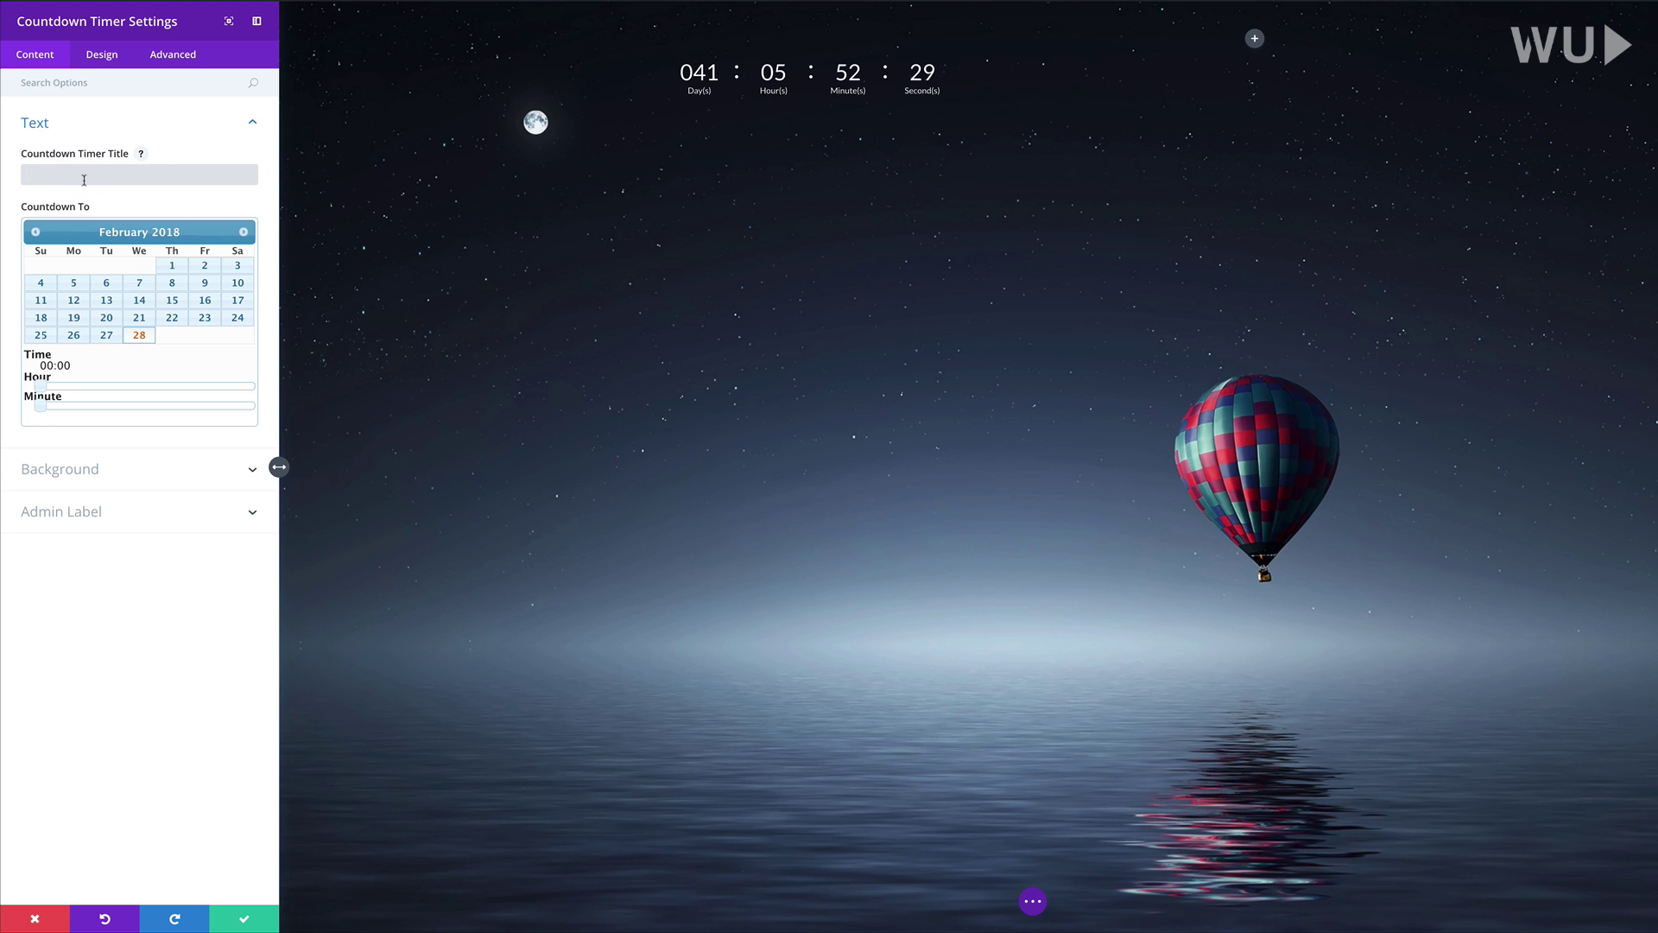
type("We'll be ")
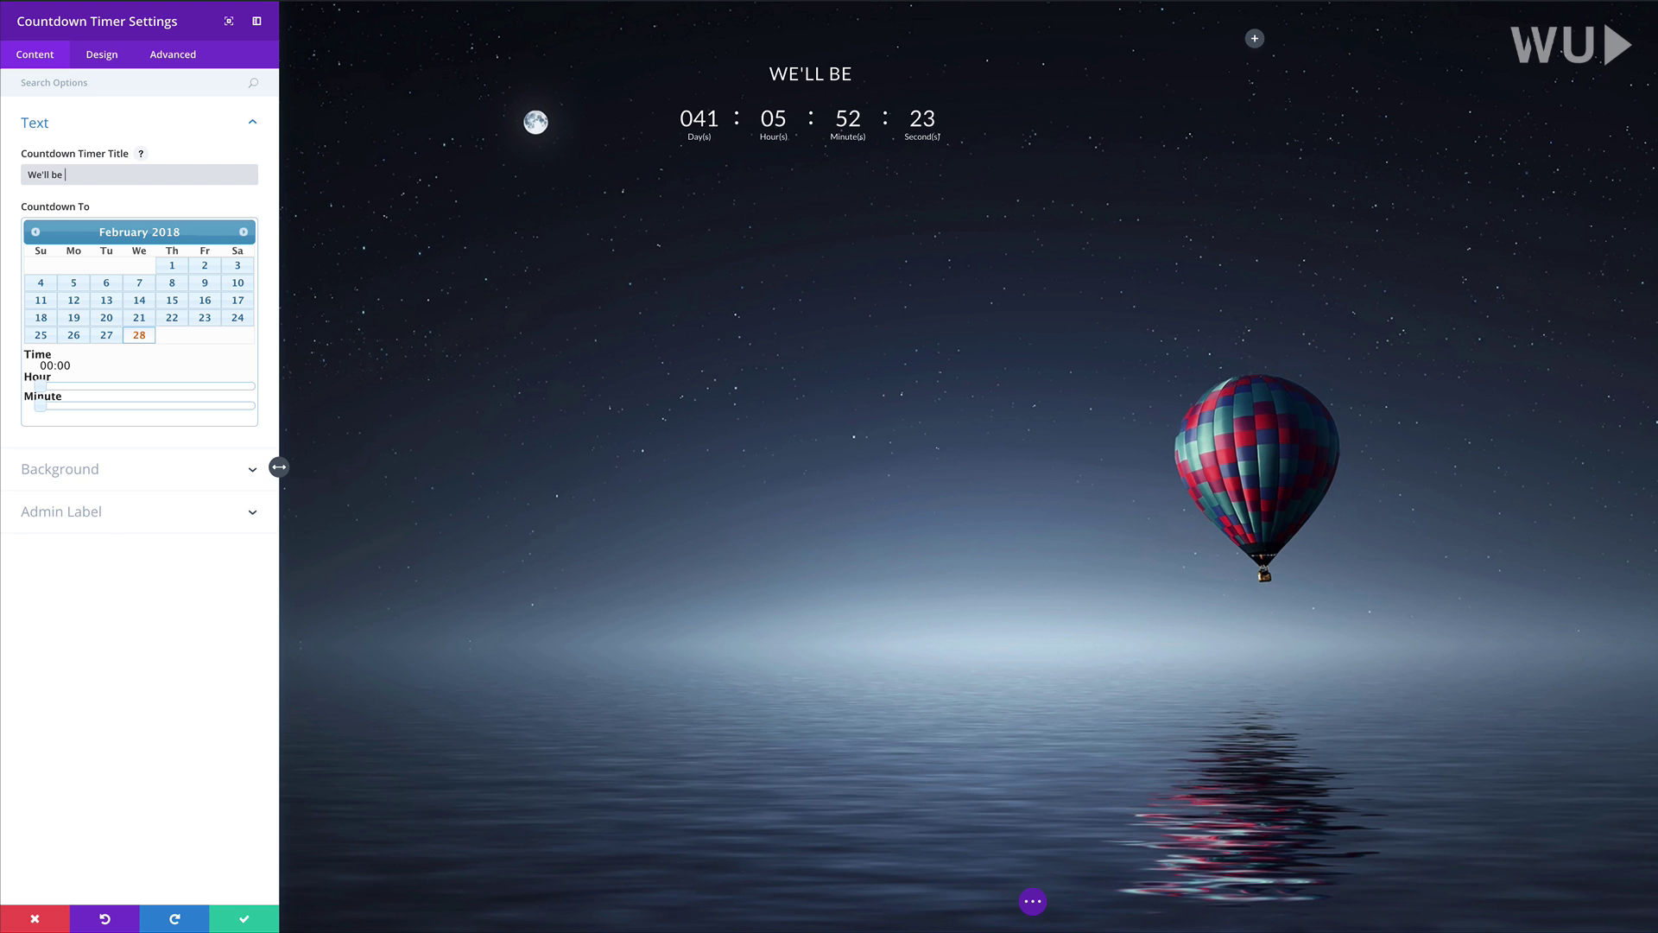
type("back soon!")
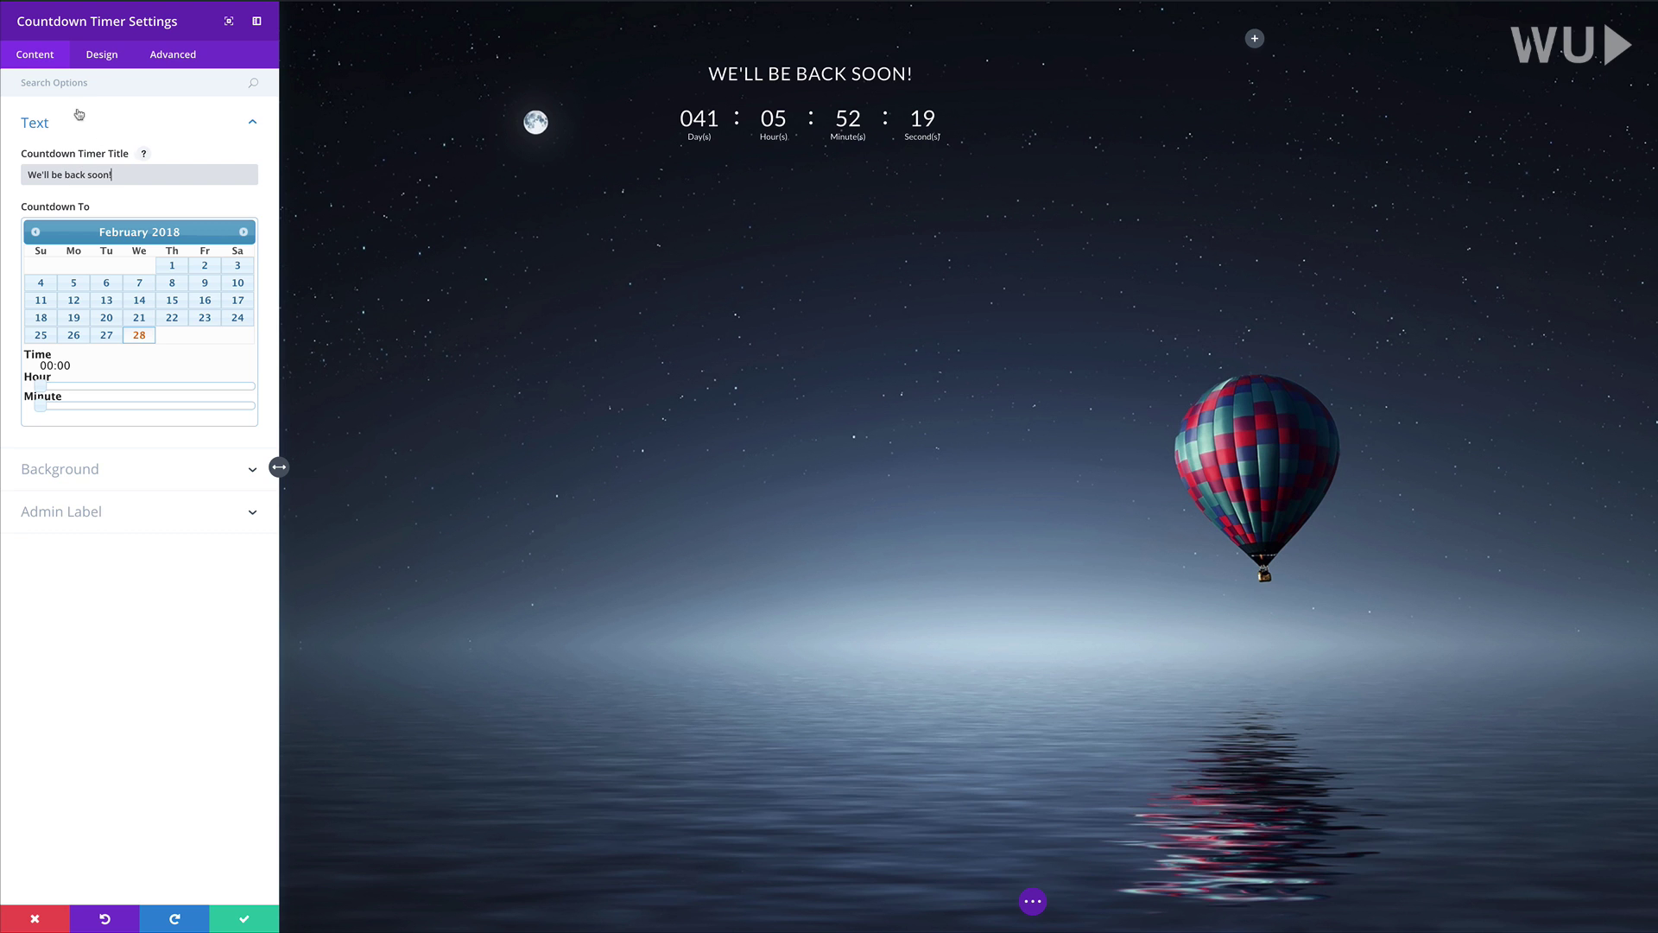
Step: Set the countdown timer's title text size to 40px on desktop
left_click(113, 57)
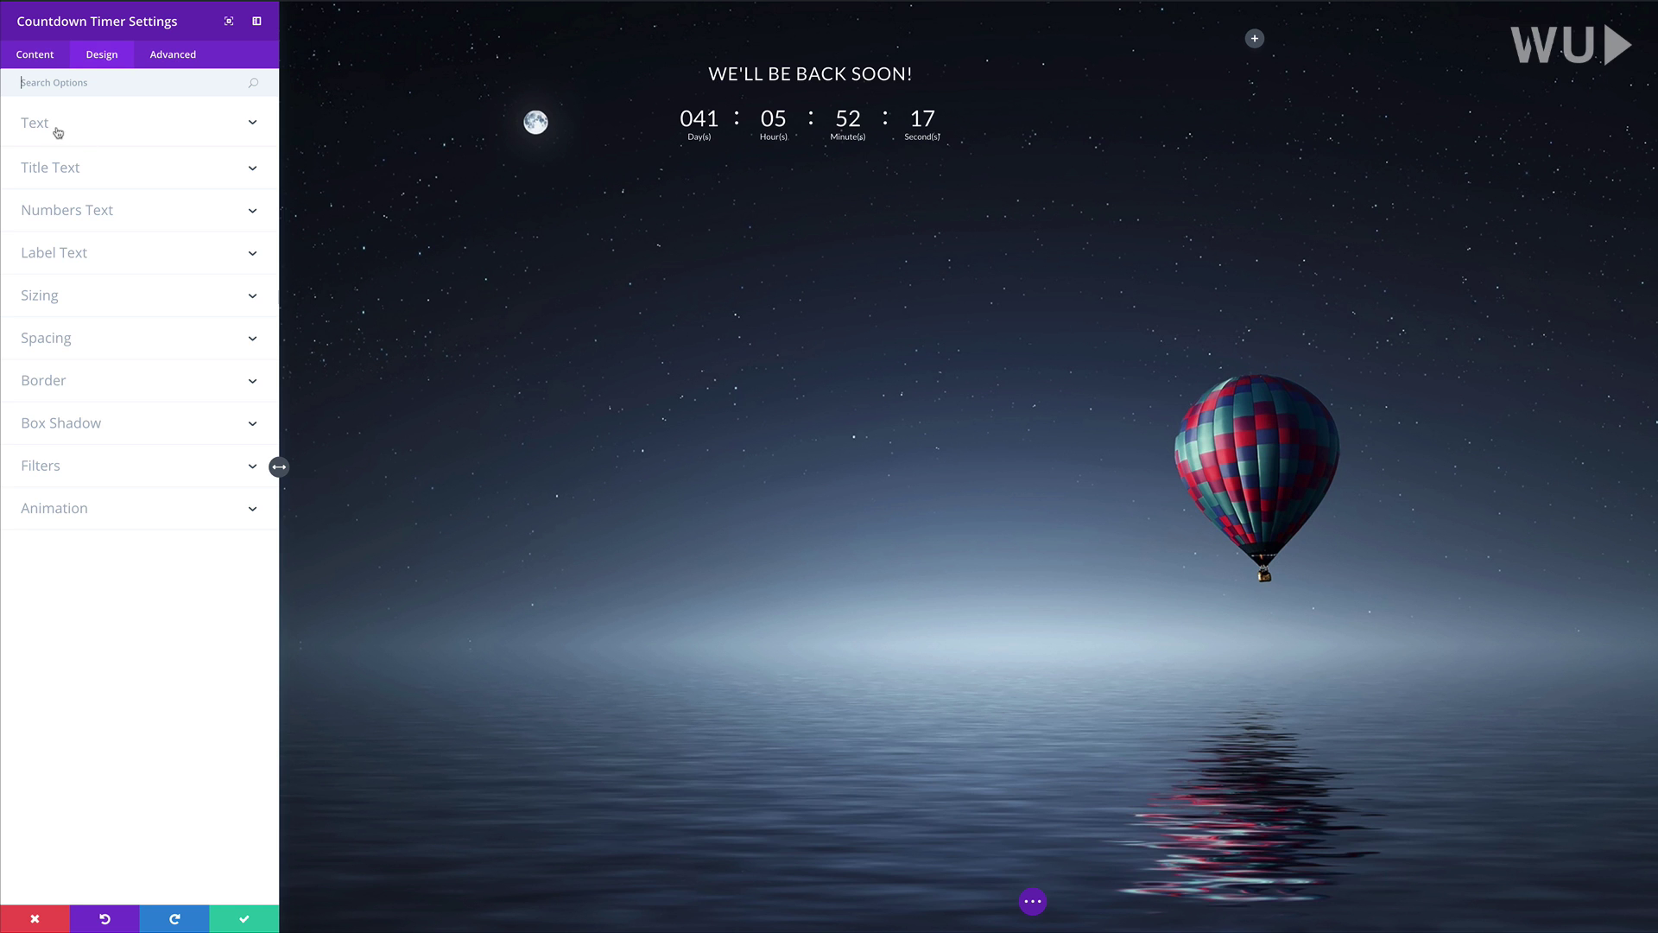
left_click(76, 174)
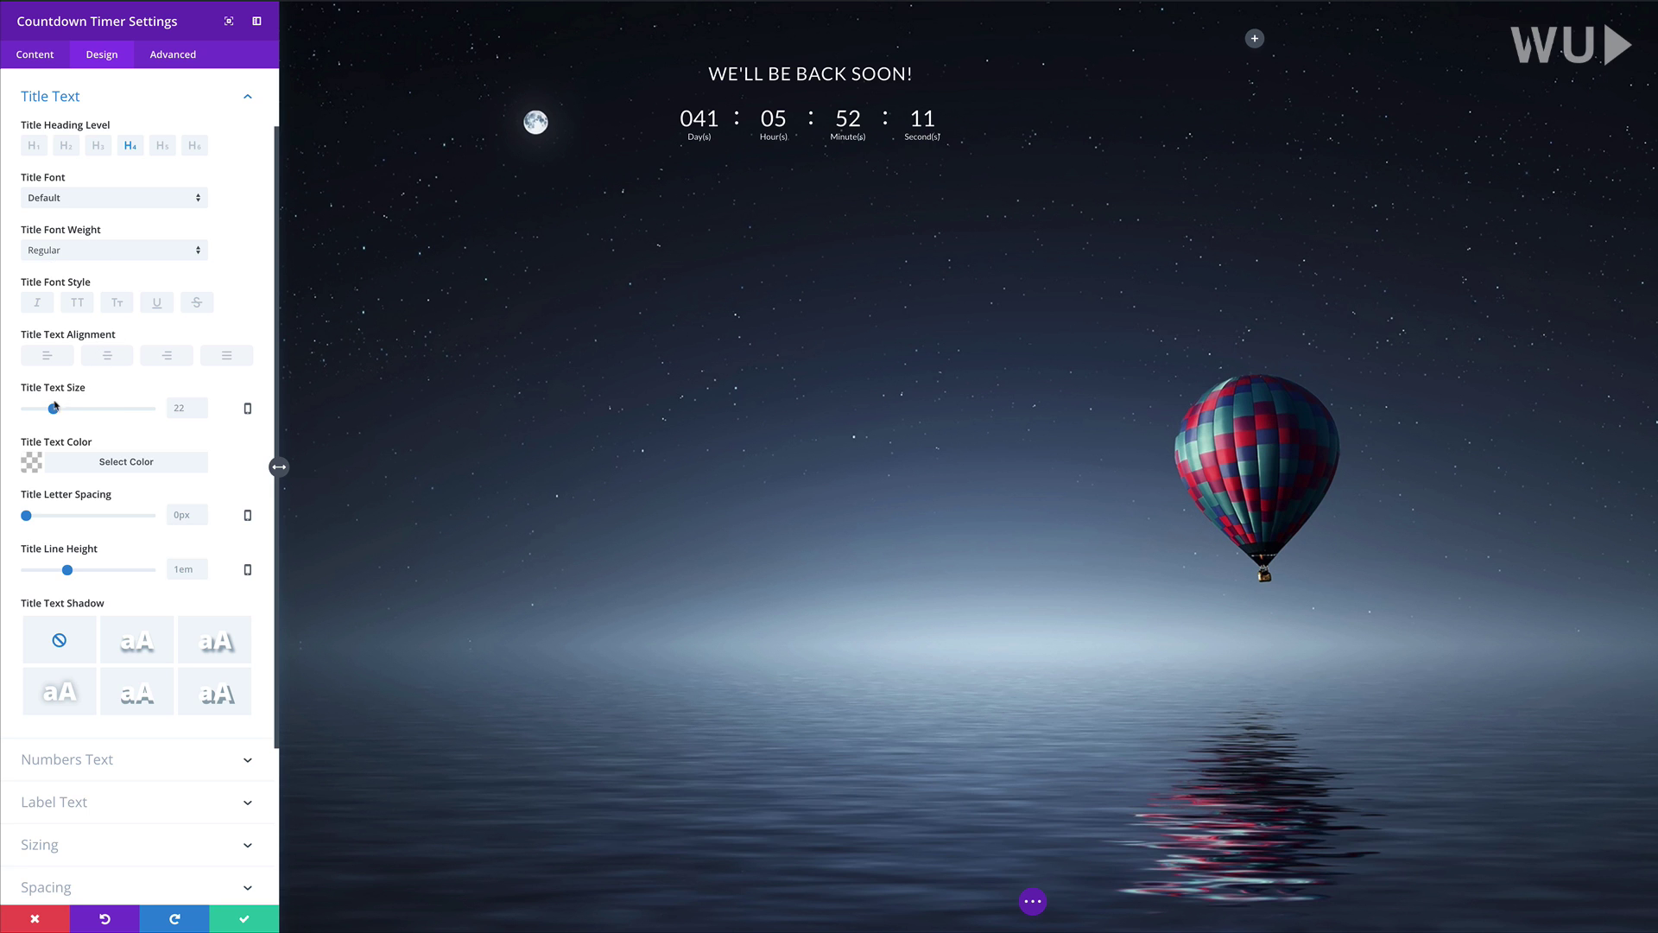
left_click_drag(55, 412, 76, 413)
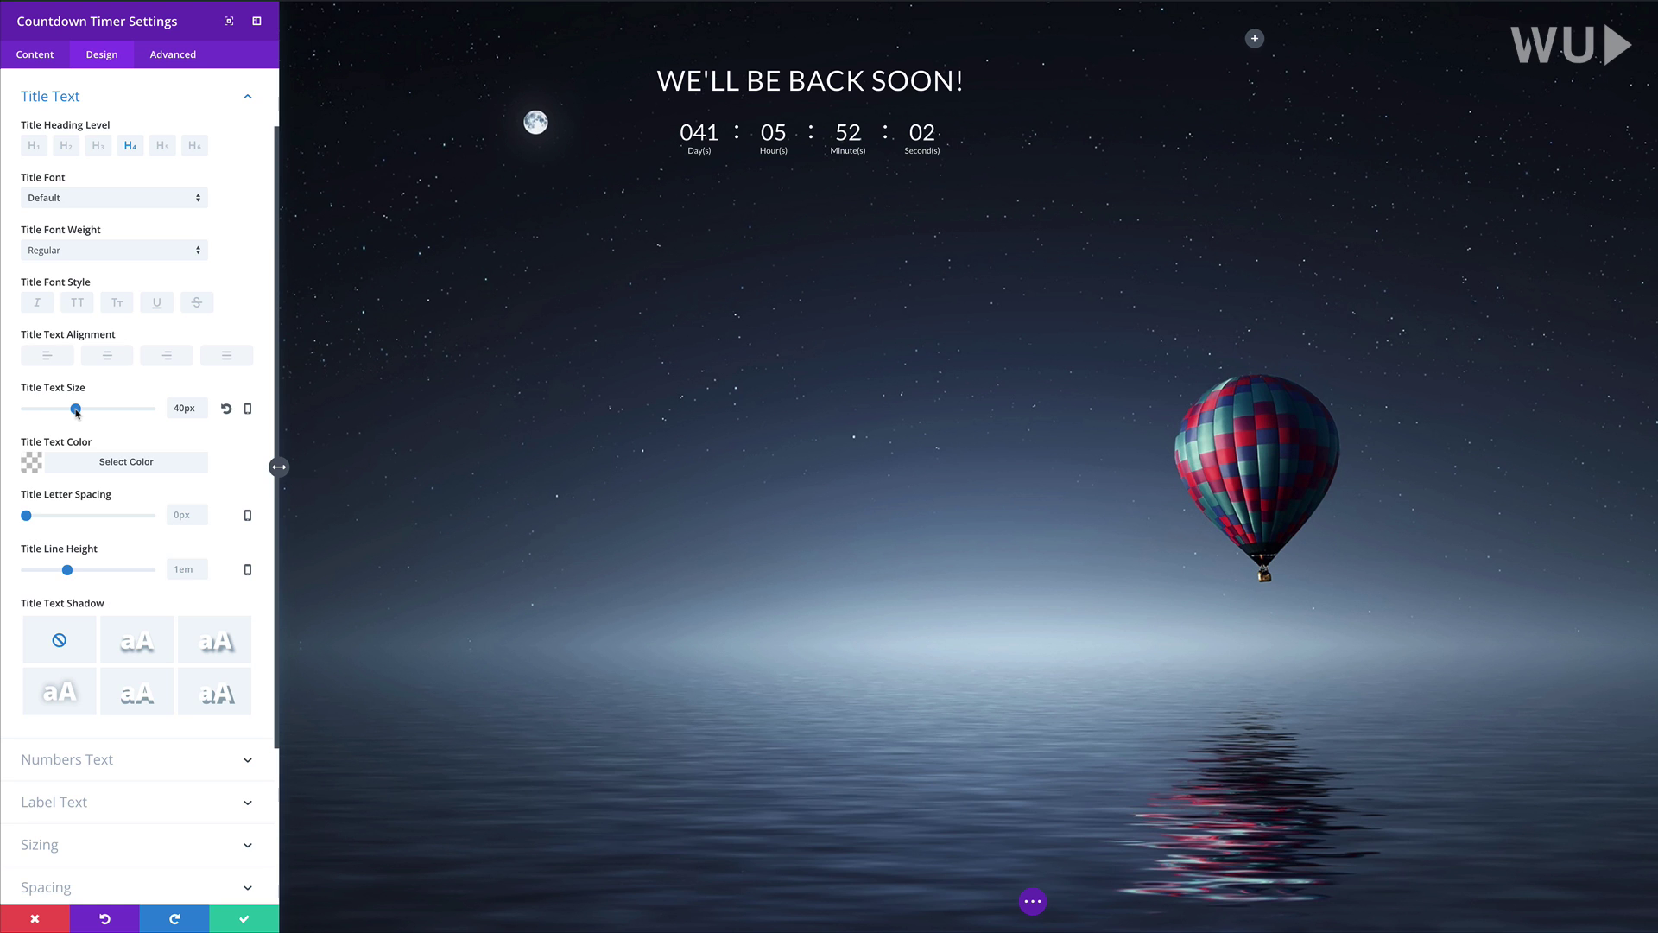
Step: Give the countdown title responsive text sizes of 33px on tablet and 26px on smartphone
left_click(248, 411)
left_click(121, 419)
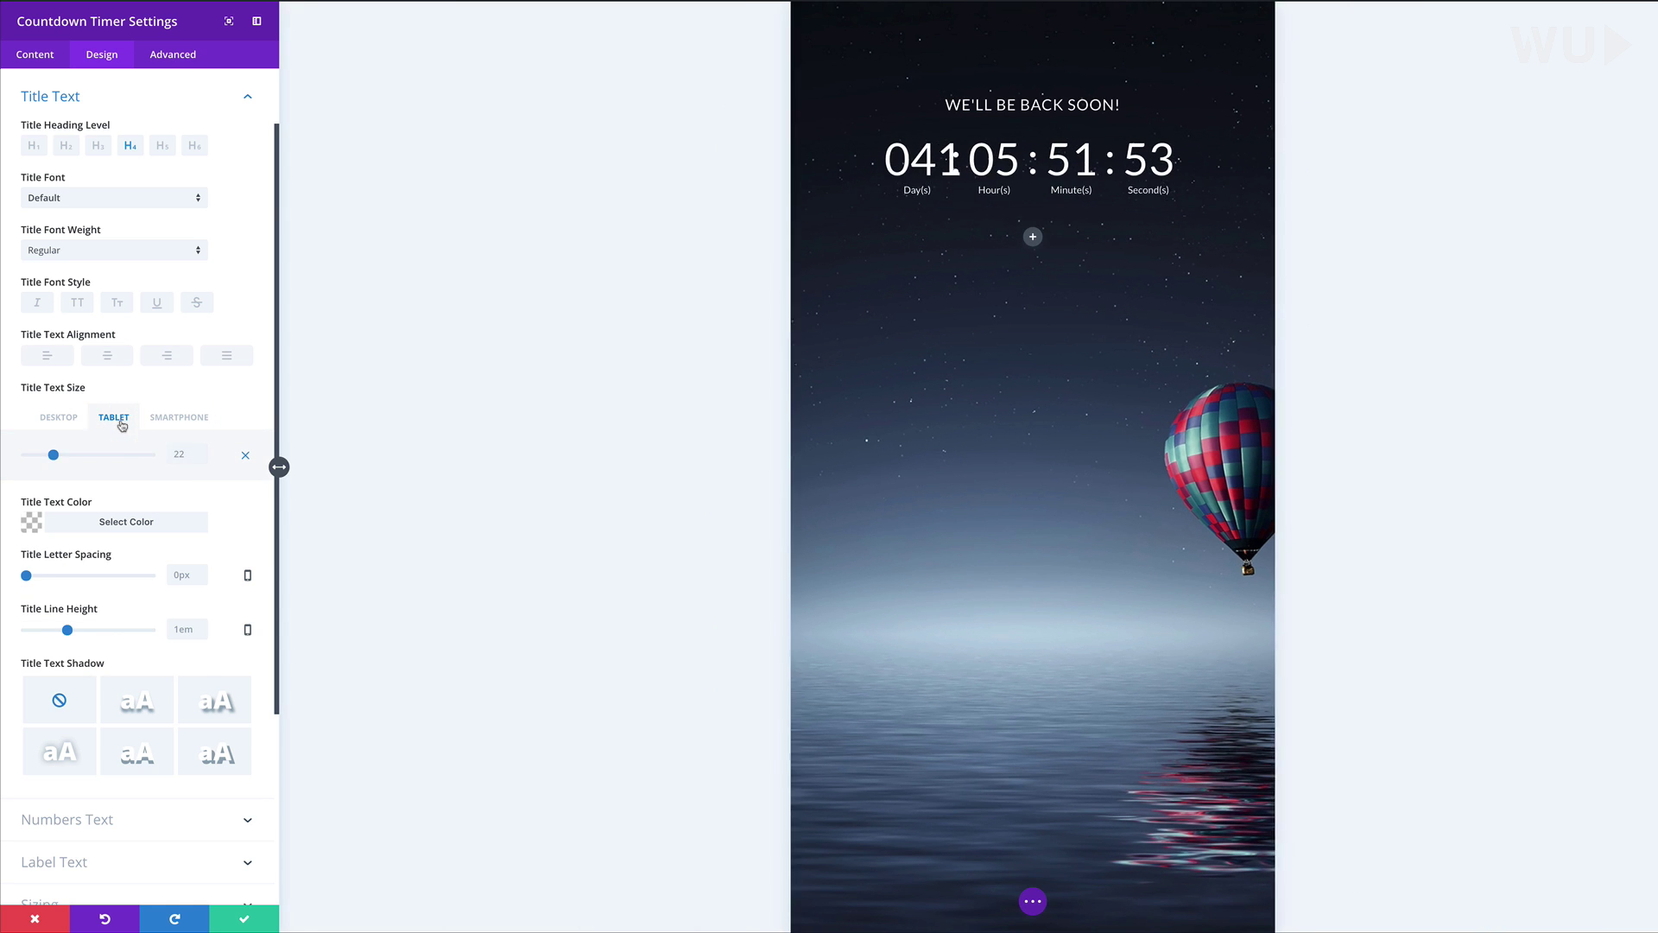
left_click_drag(53, 457, 68, 458)
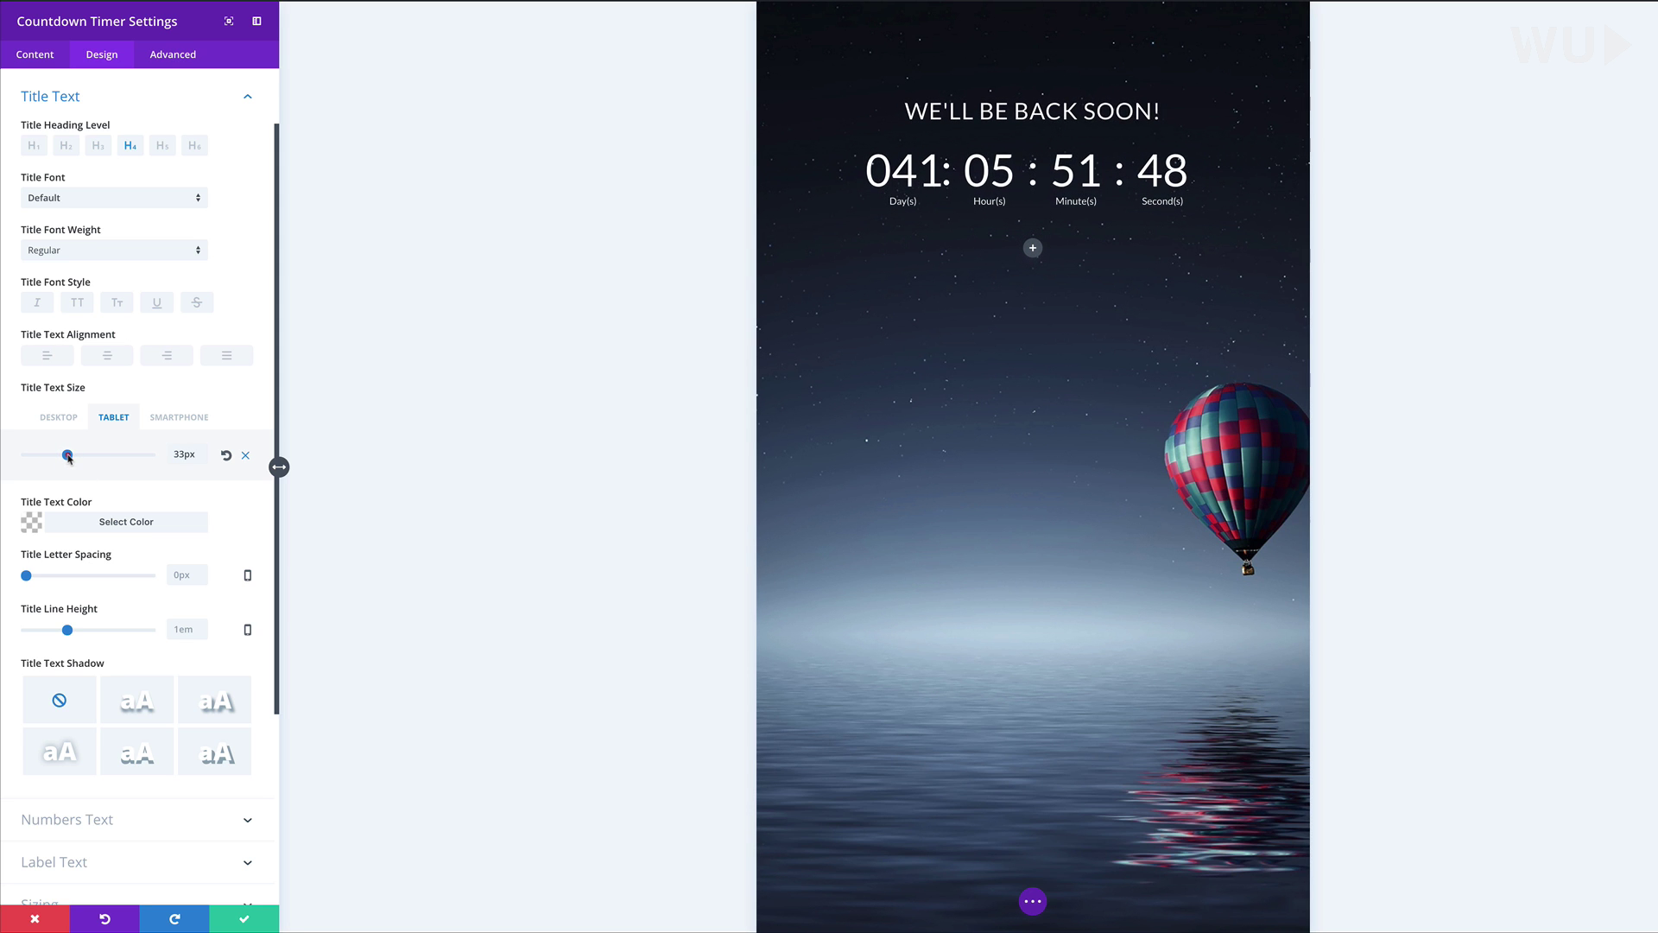
left_click(178, 418)
left_click_drag(53, 455, 53, 454)
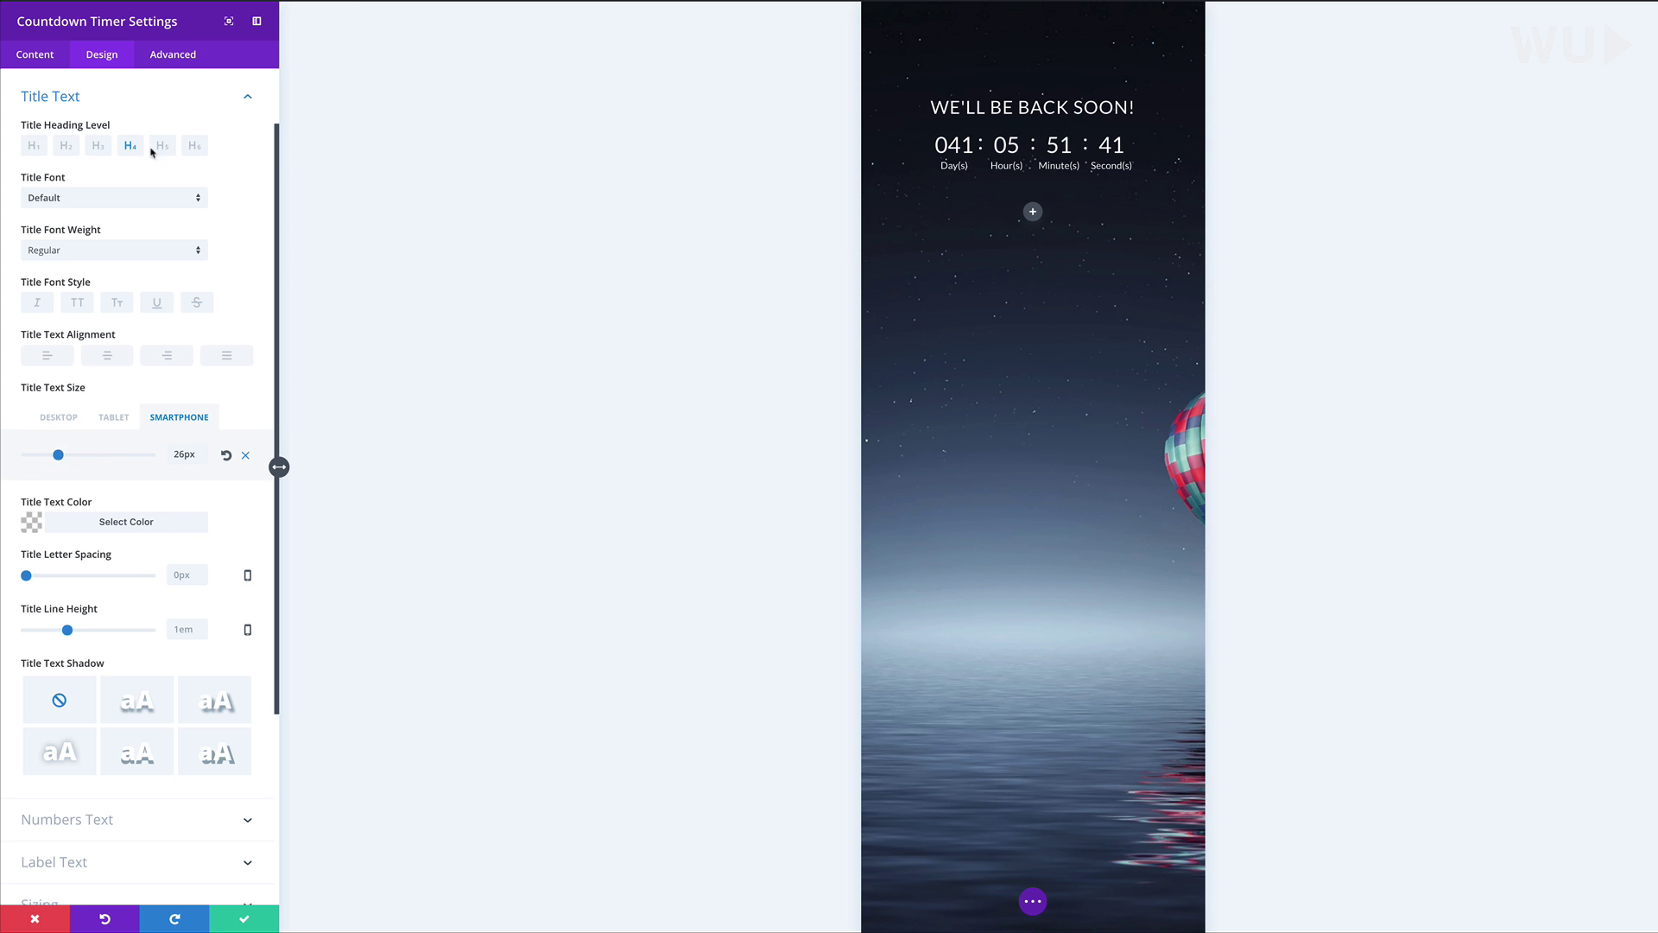
left_click(61, 418)
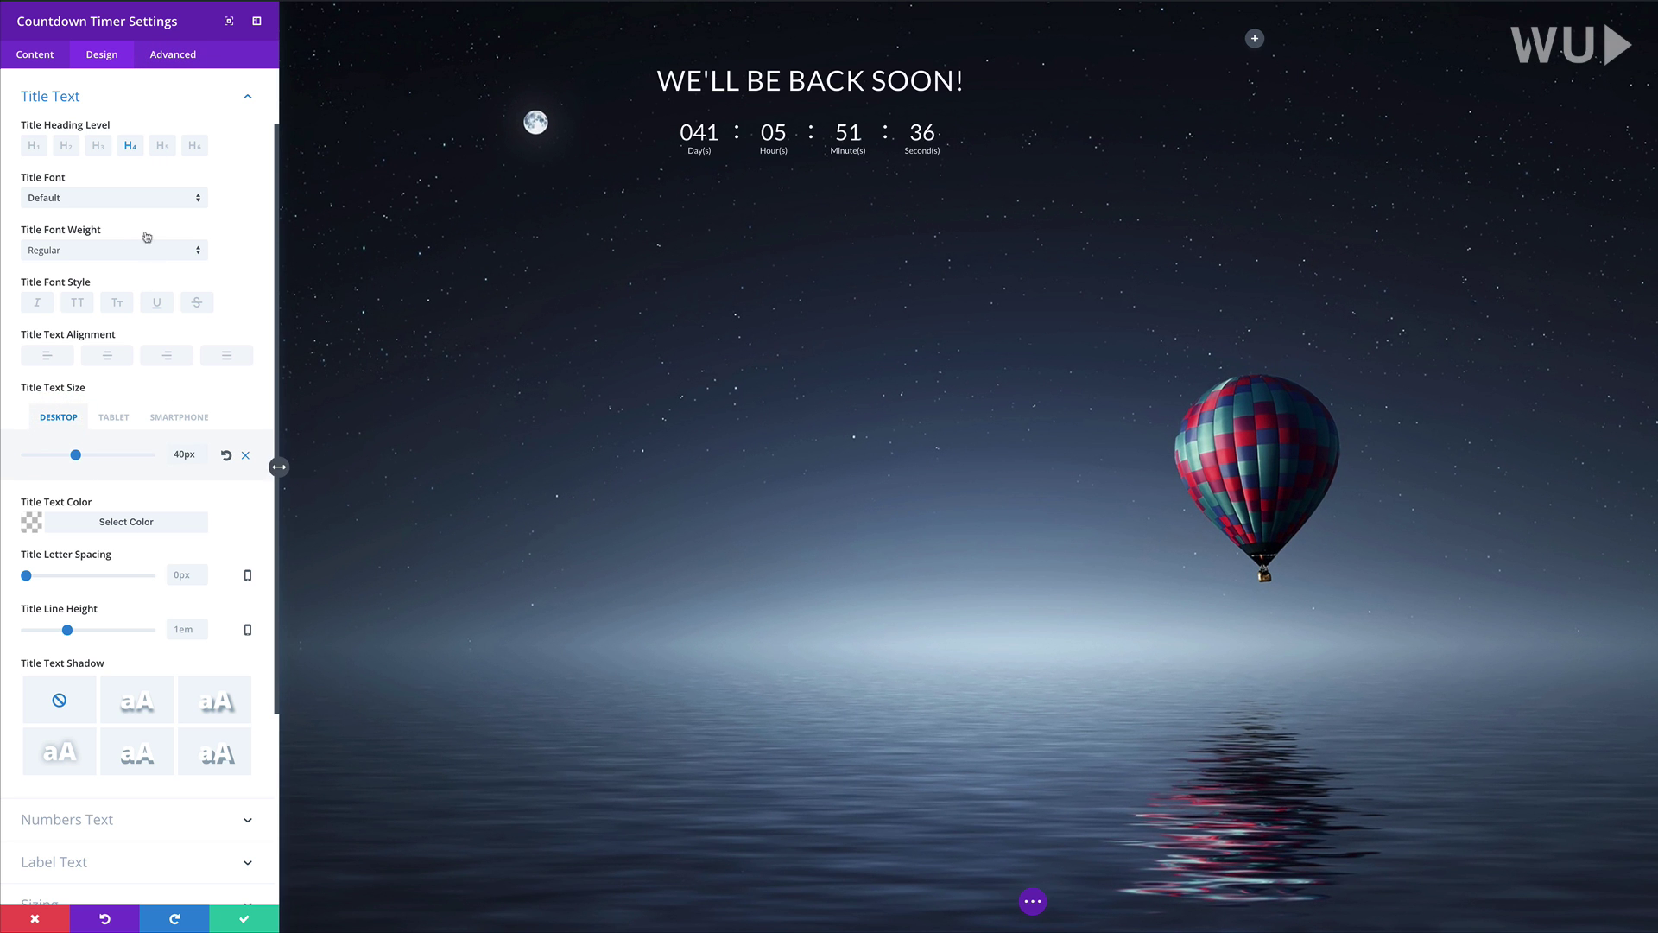
Step: Set the countdown numbers' text size to 46px and save the timer's settings
scroll(134, 481, "down", 5)
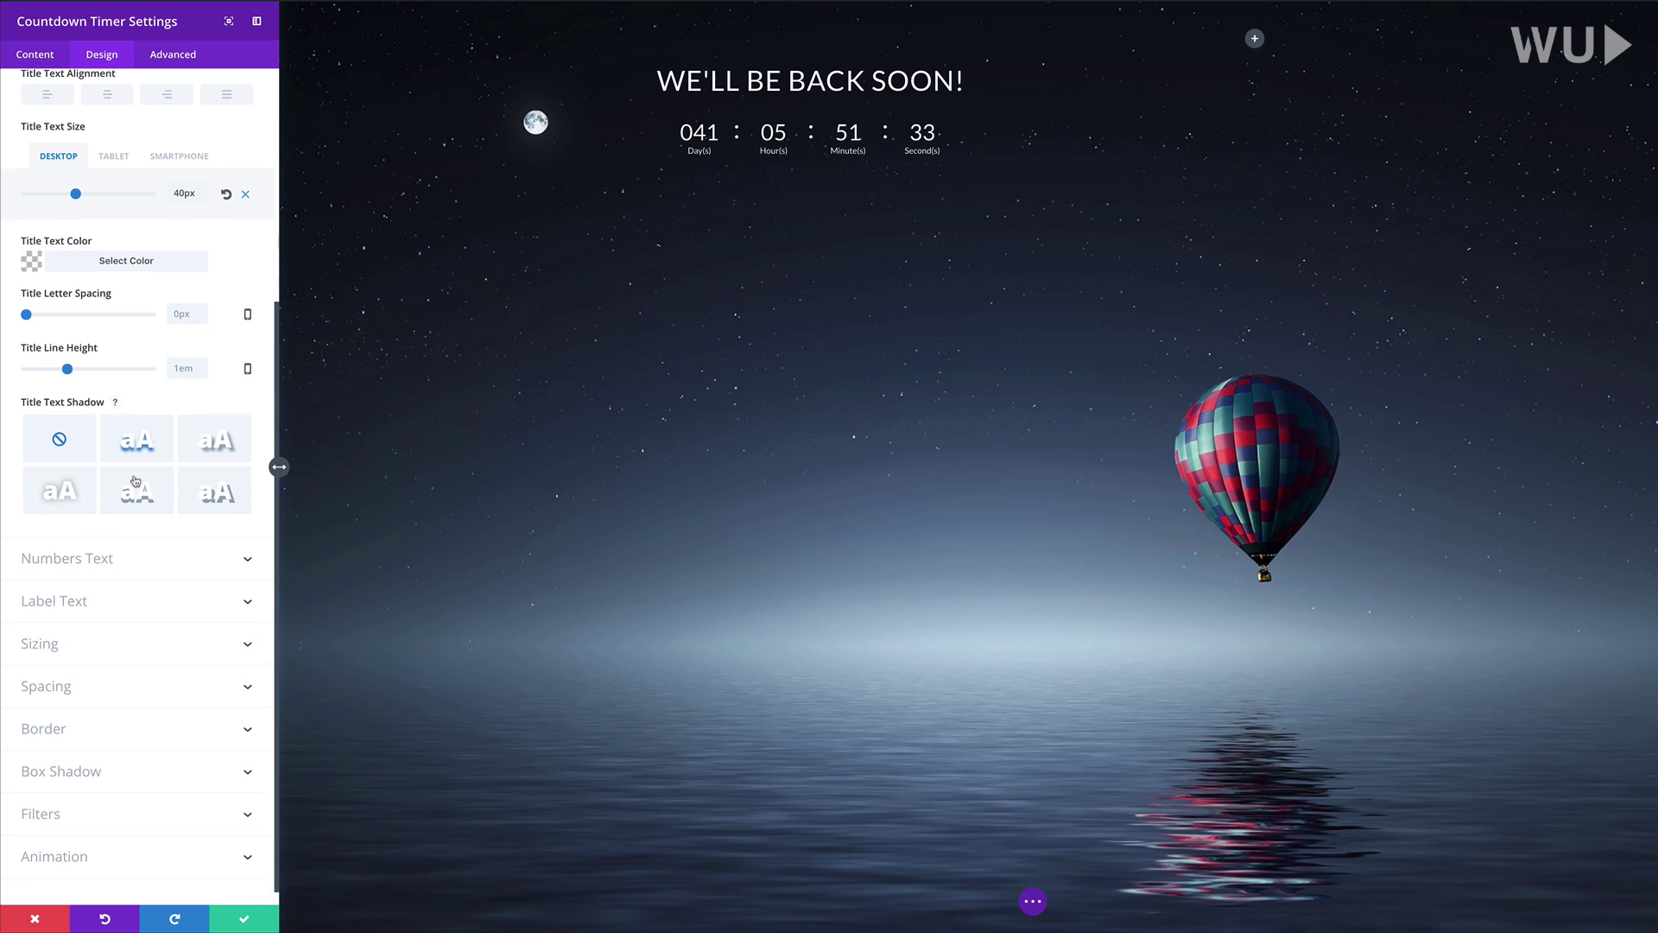
left_click(101, 560)
left_click(96, 356)
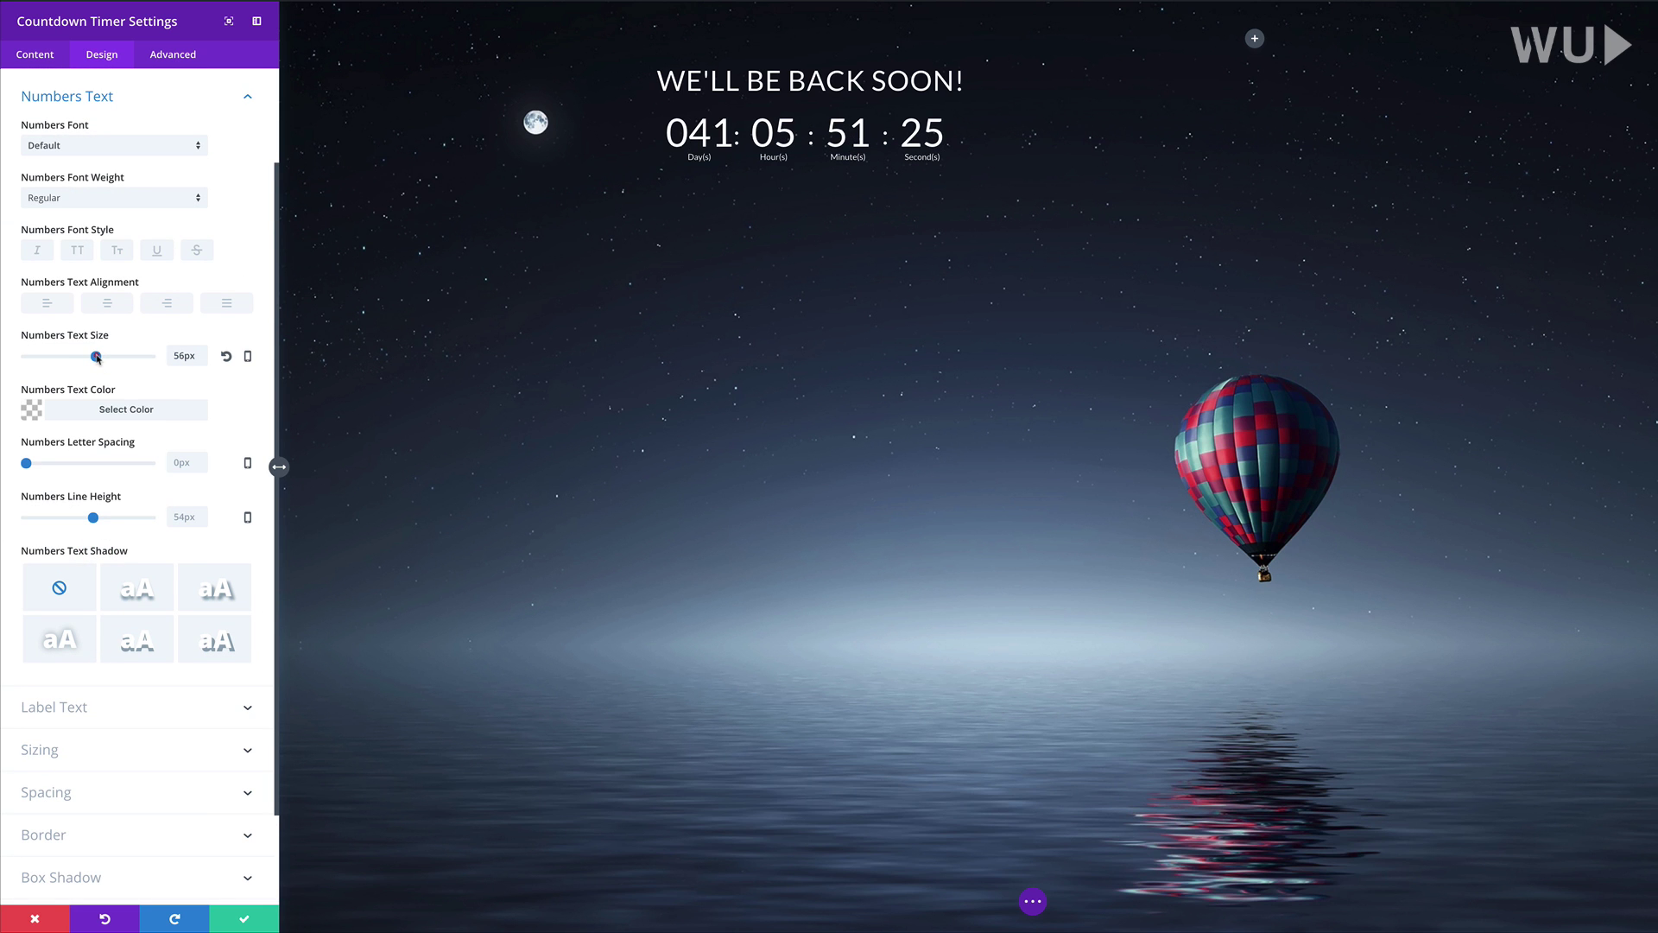
left_click_drag(96, 357, 91, 359)
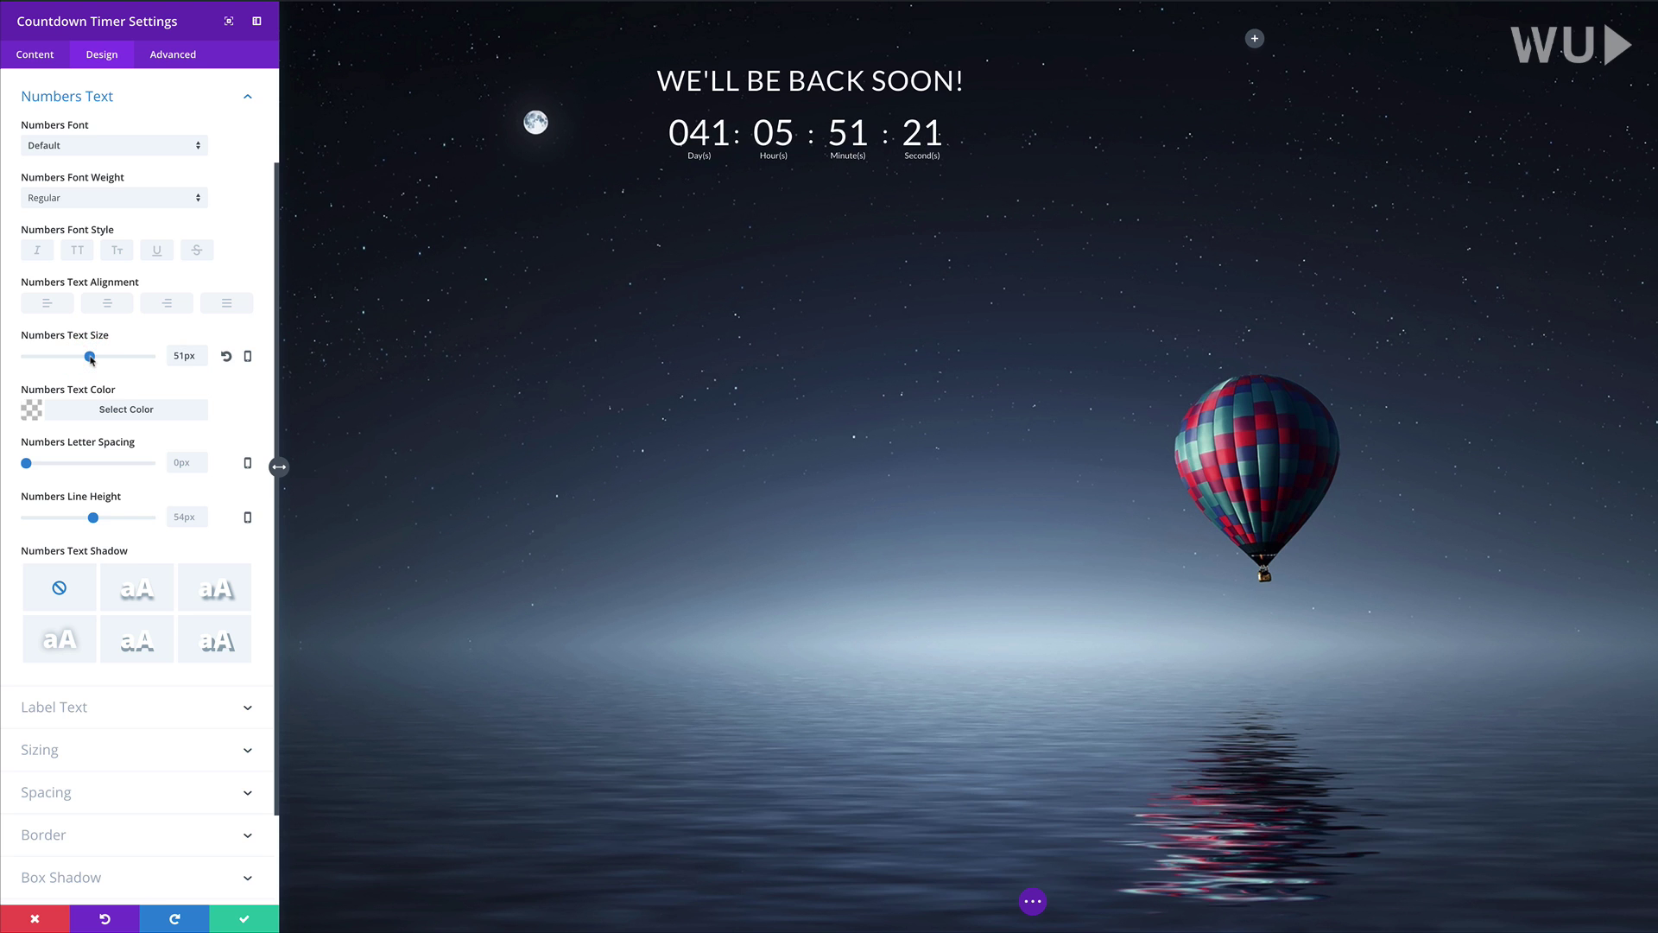
left_click_drag(90, 360, 86, 361)
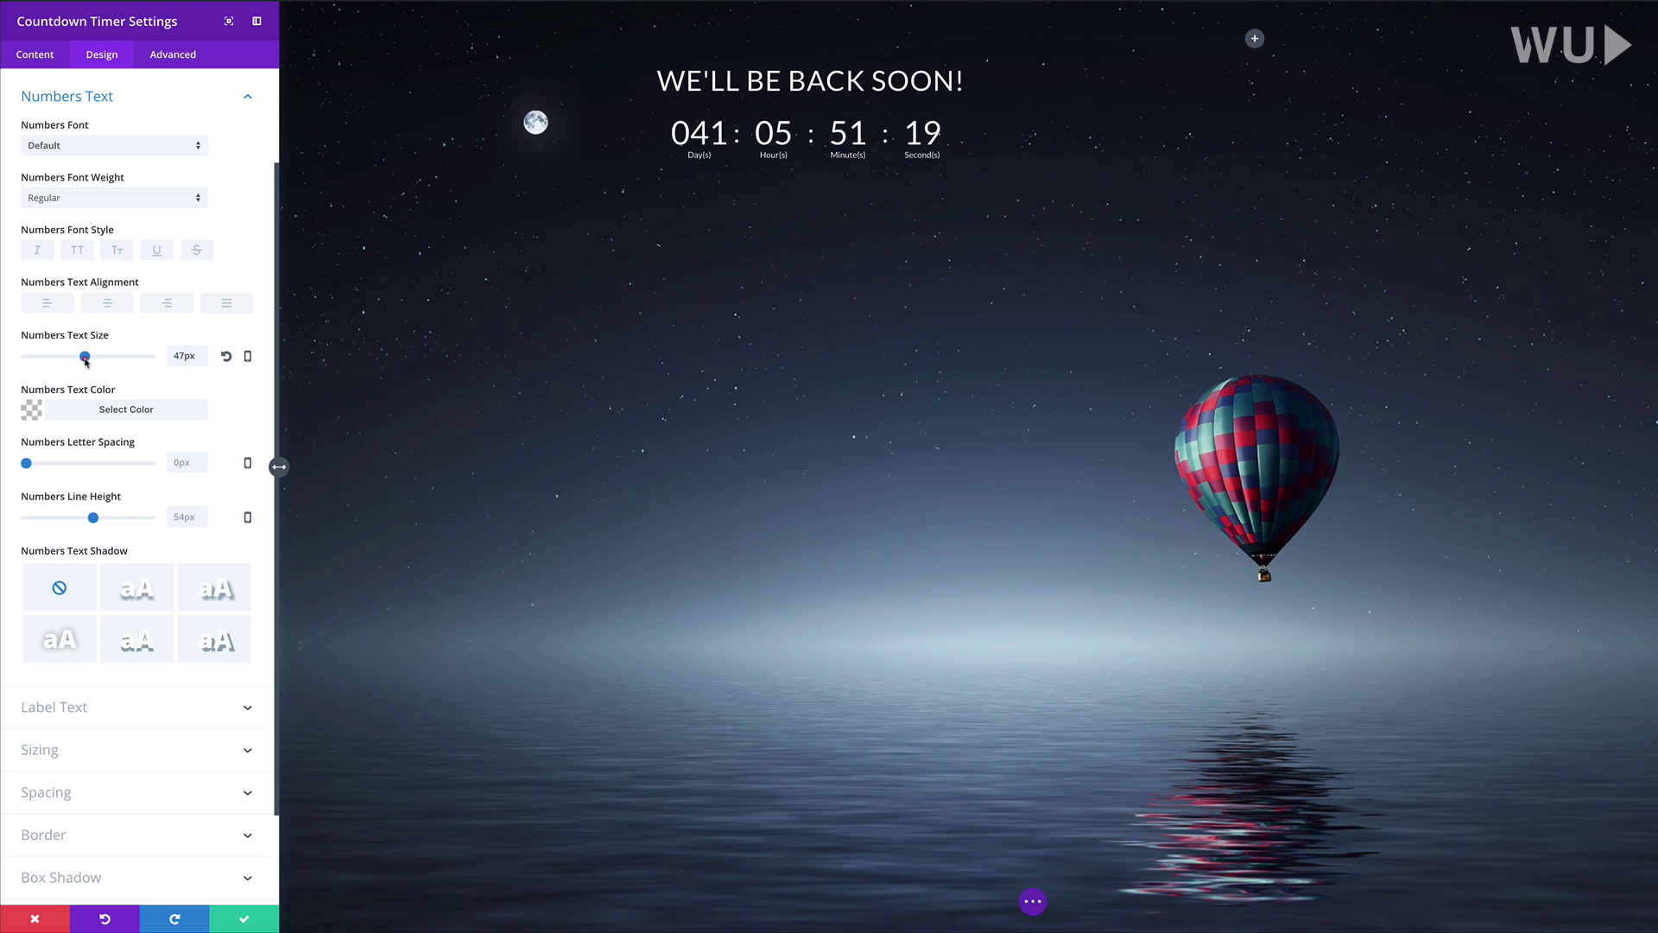
left_click_drag(85, 361, 84, 363)
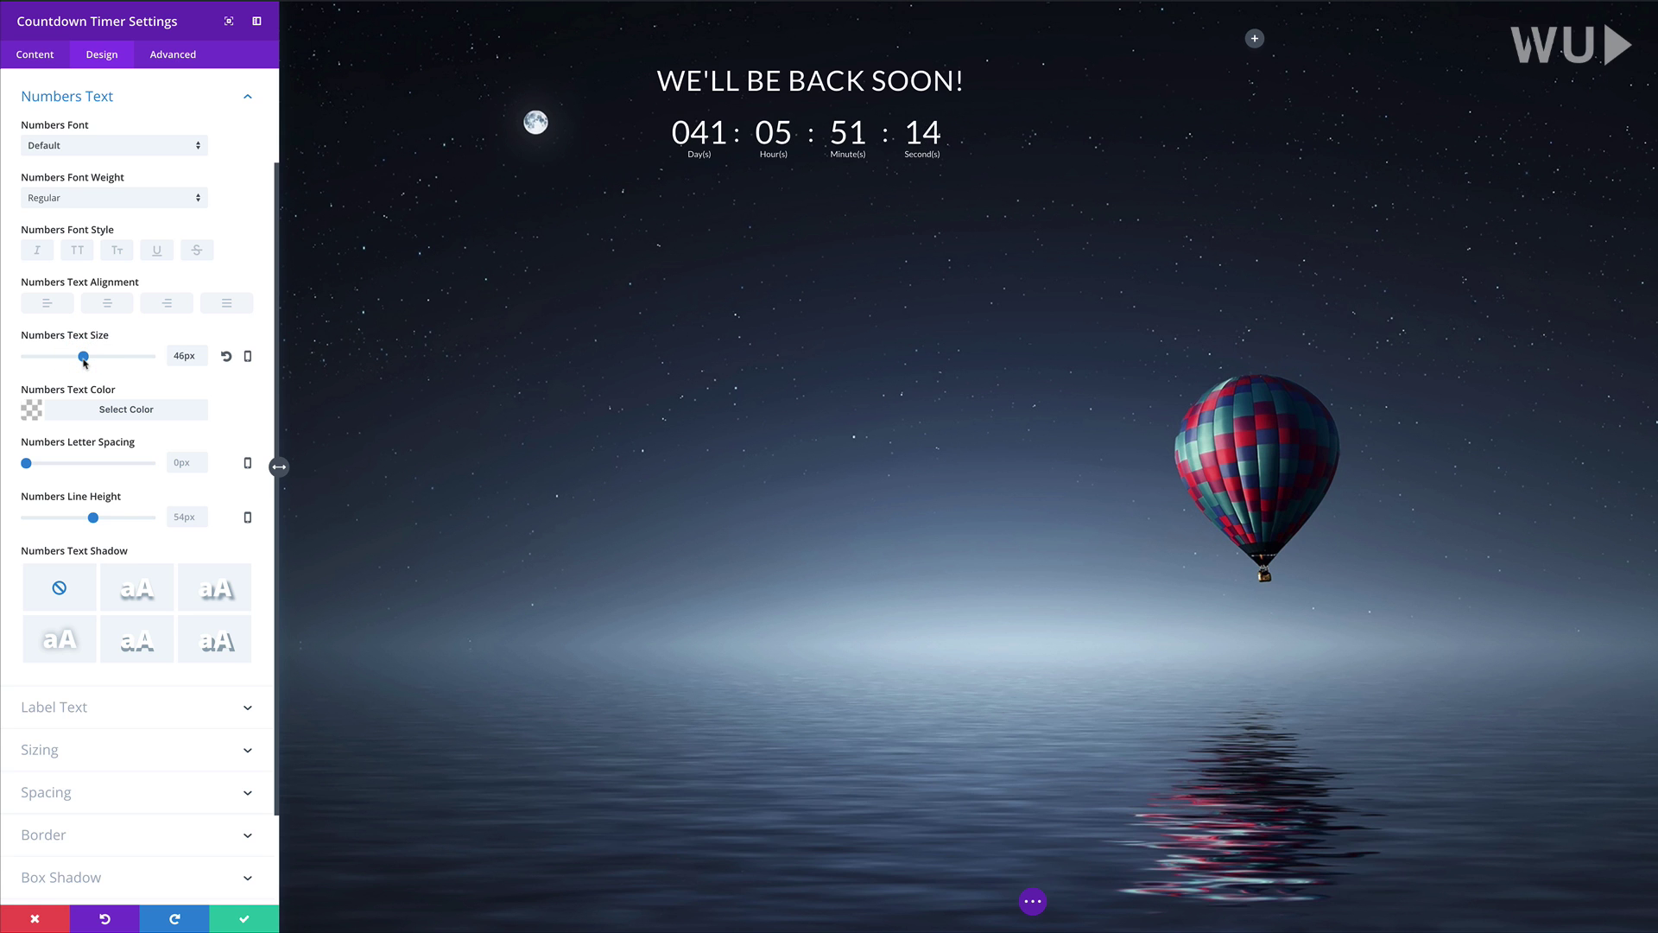
left_click(252, 914)
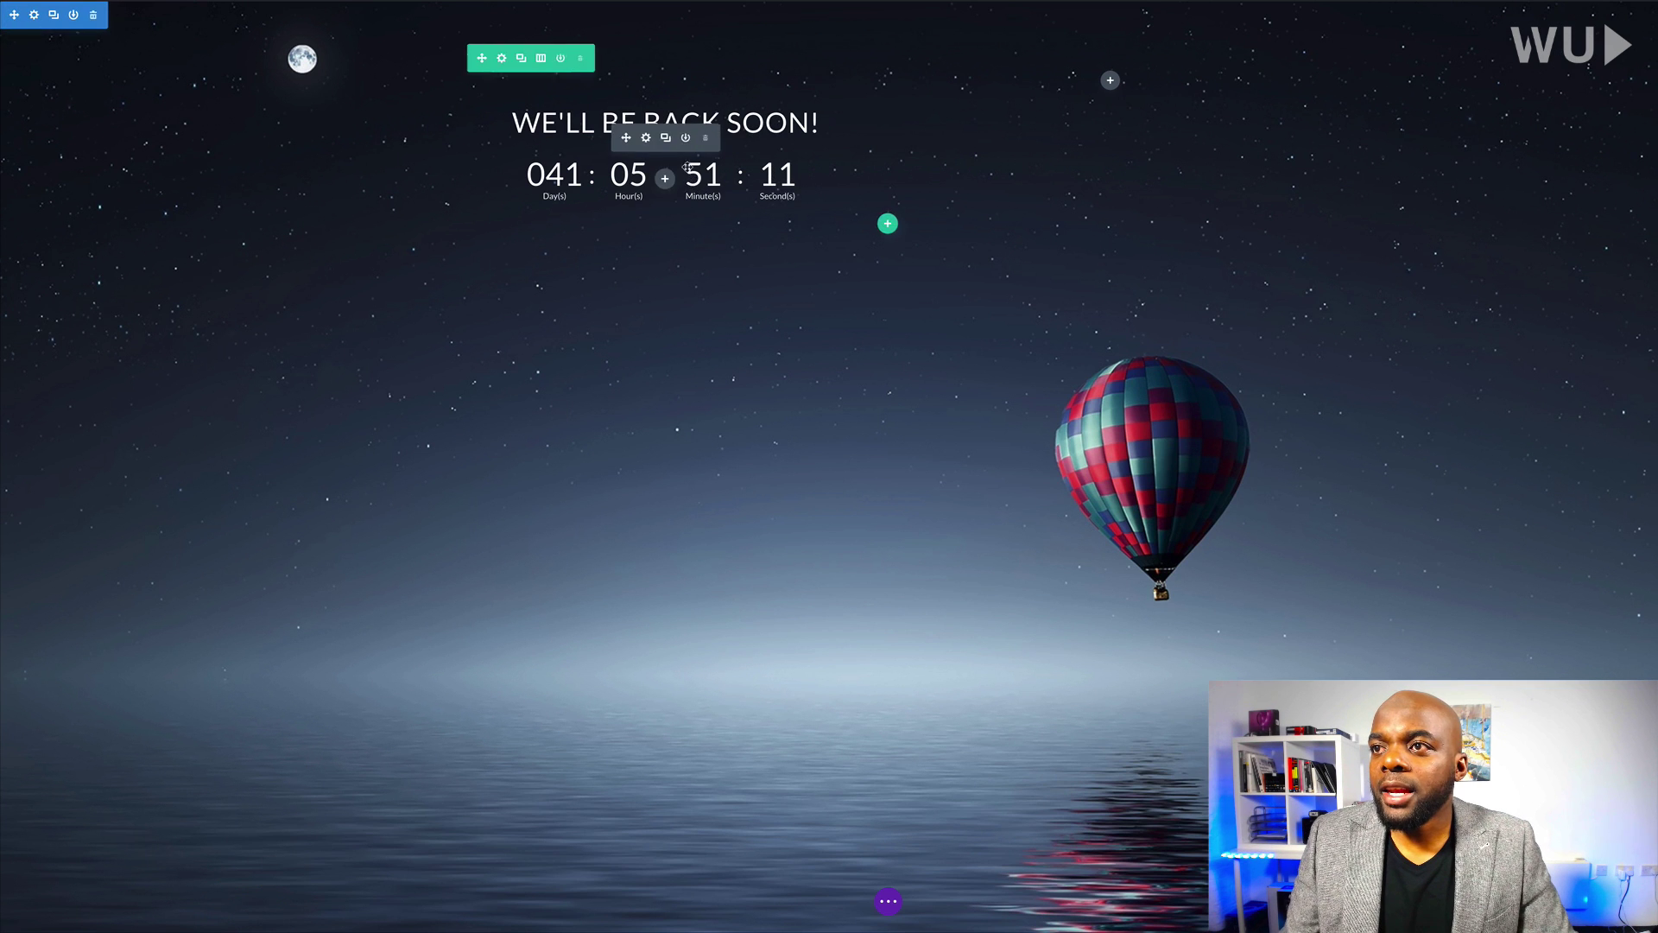
Step: Increase the top padding above the countdown row and insert an Email Optin module below the timer
left_click_drag(400, 9, 409, 91)
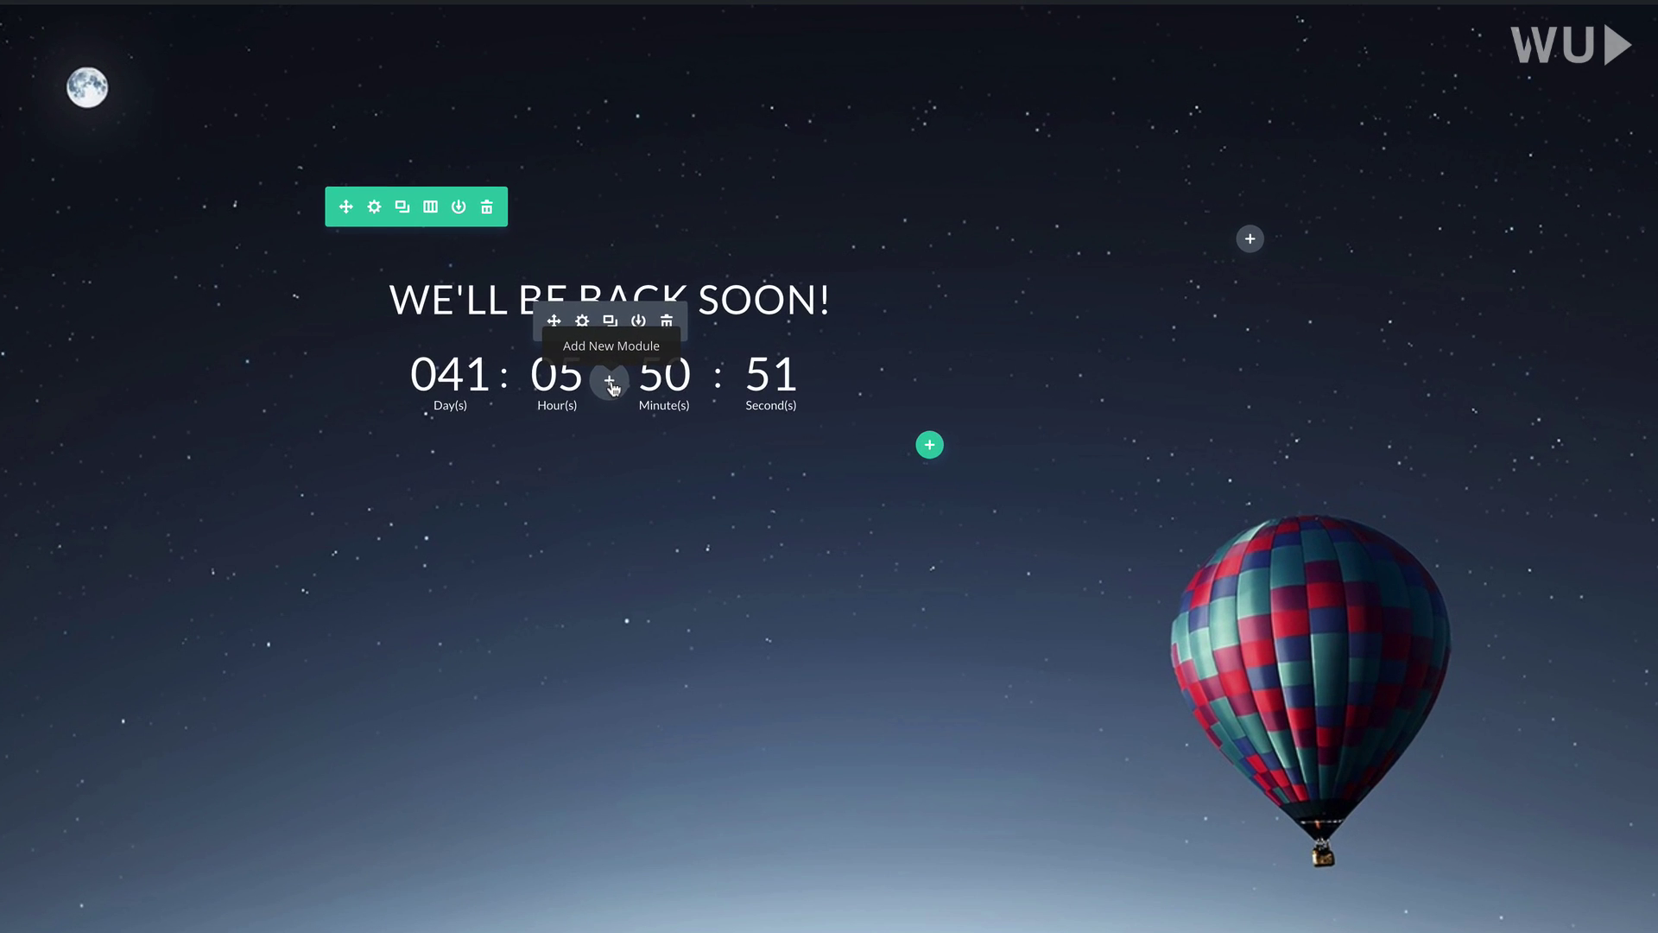
left_click(610, 382)
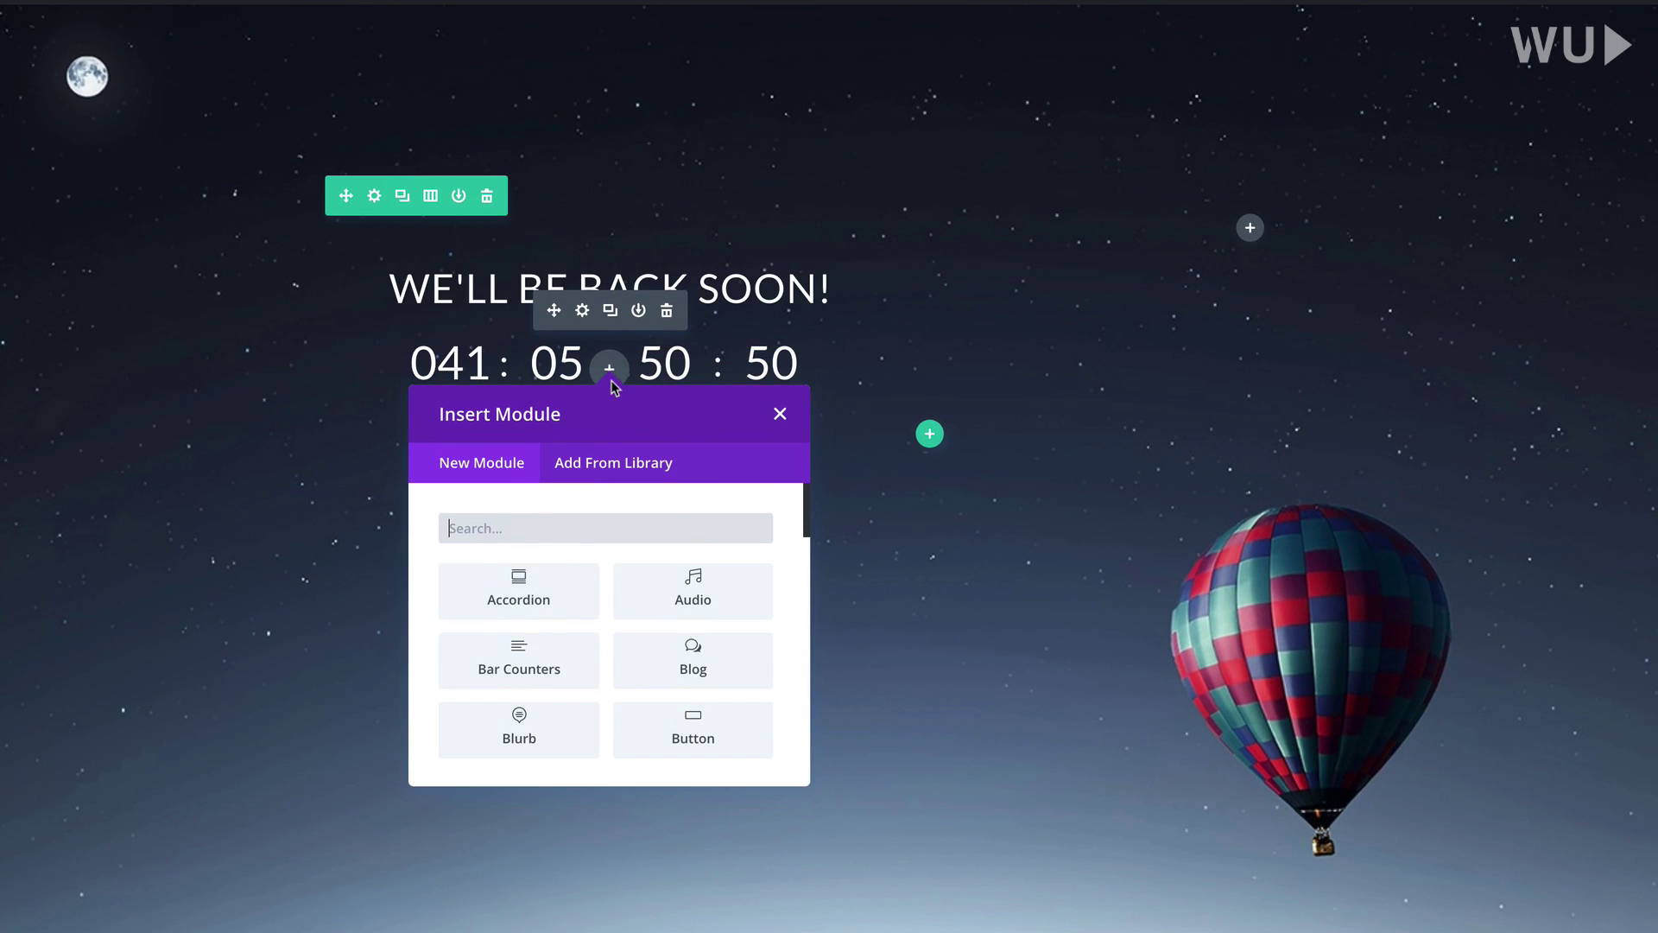
type("op")
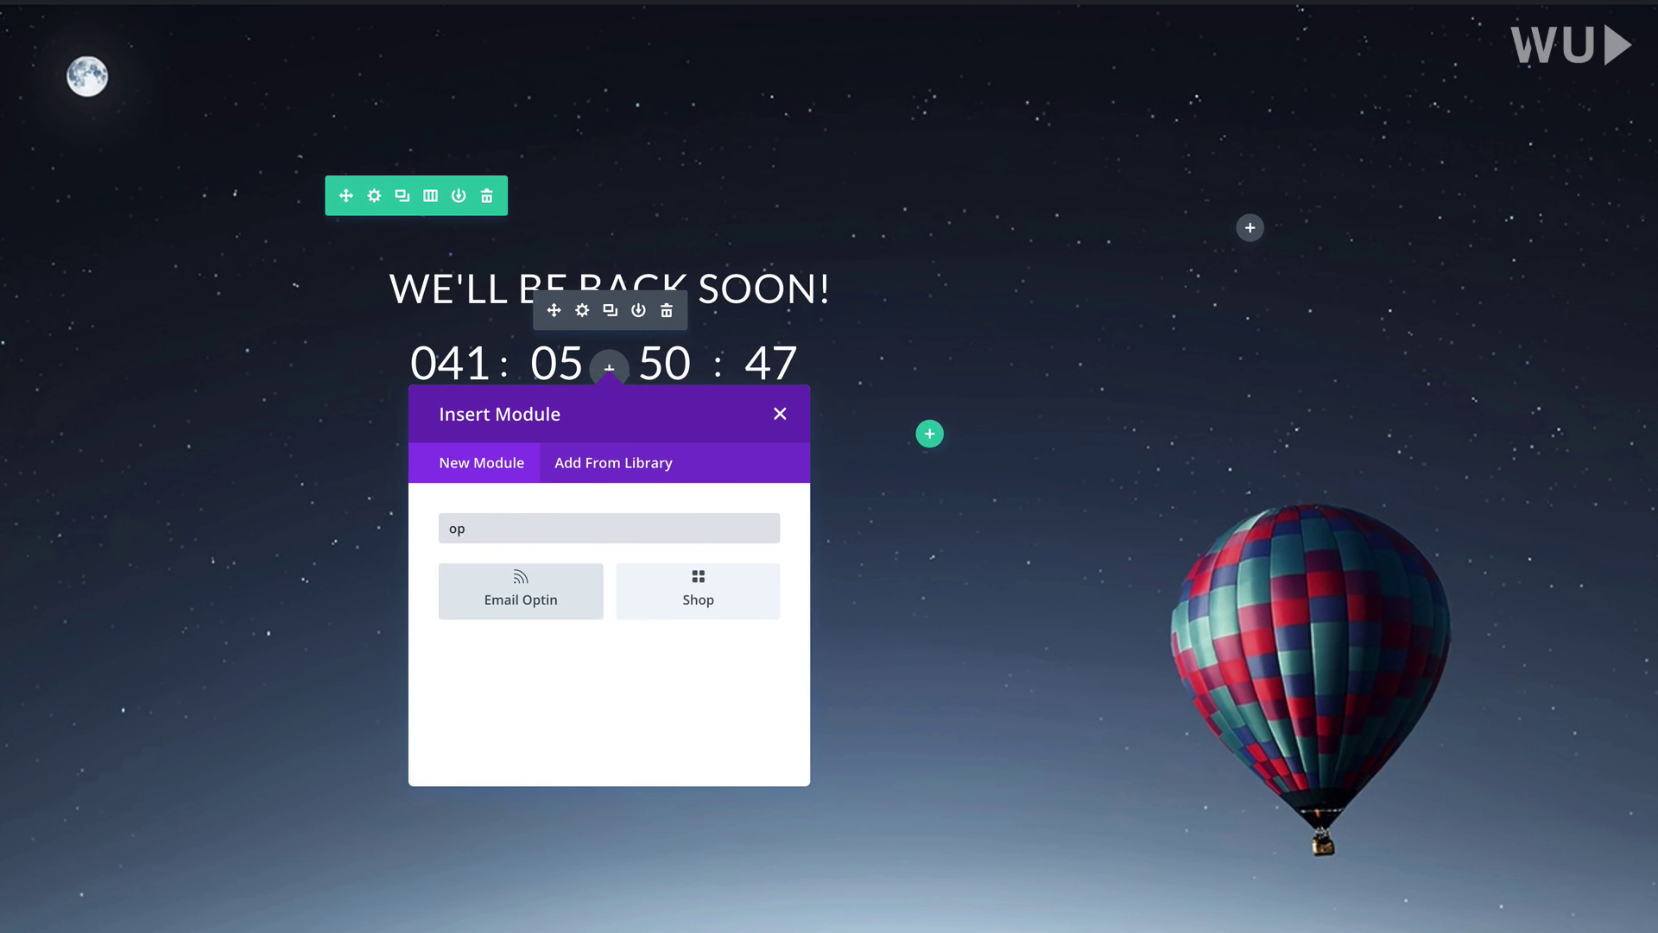
left_click(544, 595)
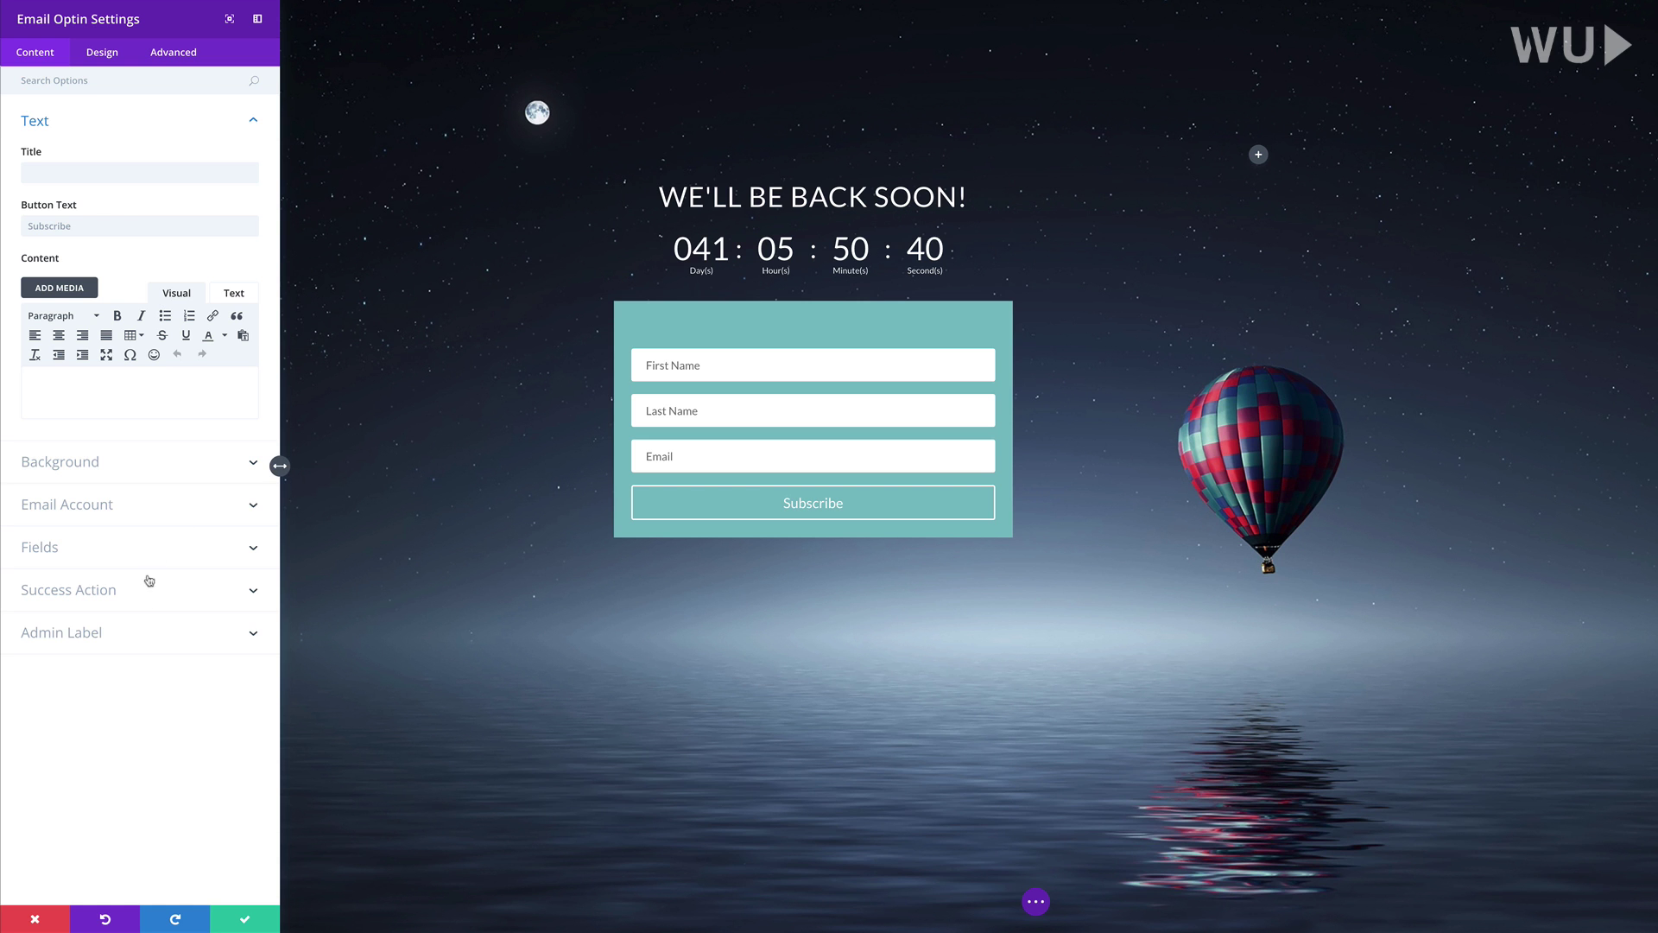
Step: Turn off the Email Optin's background color and disable its Last Name field
left_click(87, 463)
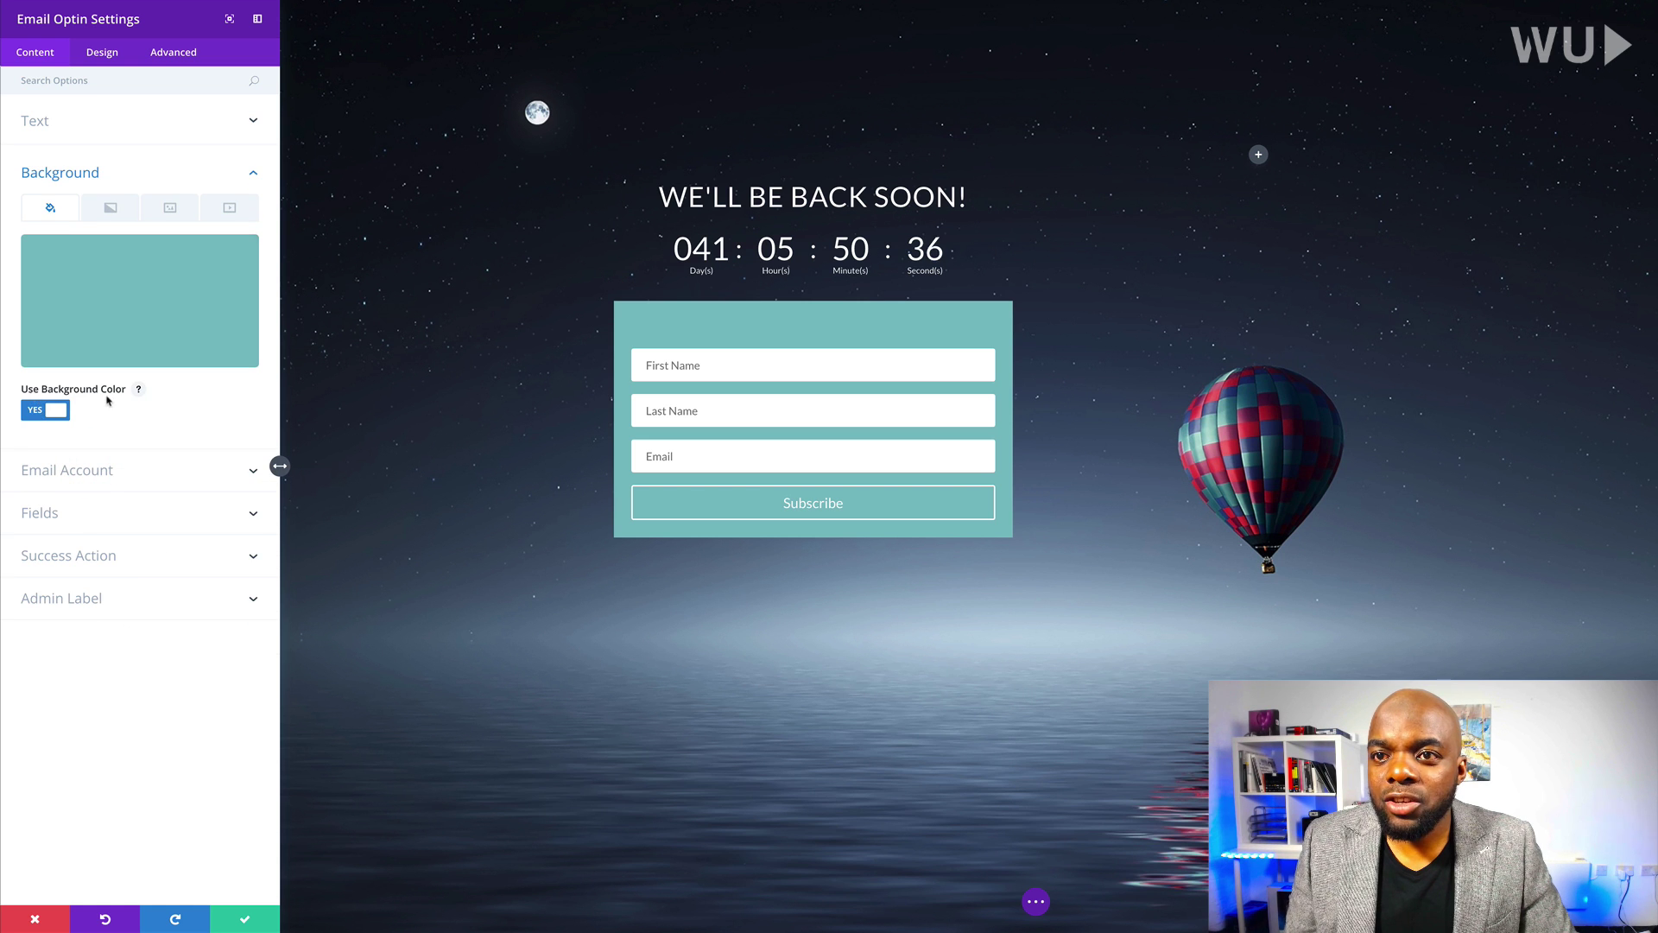
left_click(36, 412)
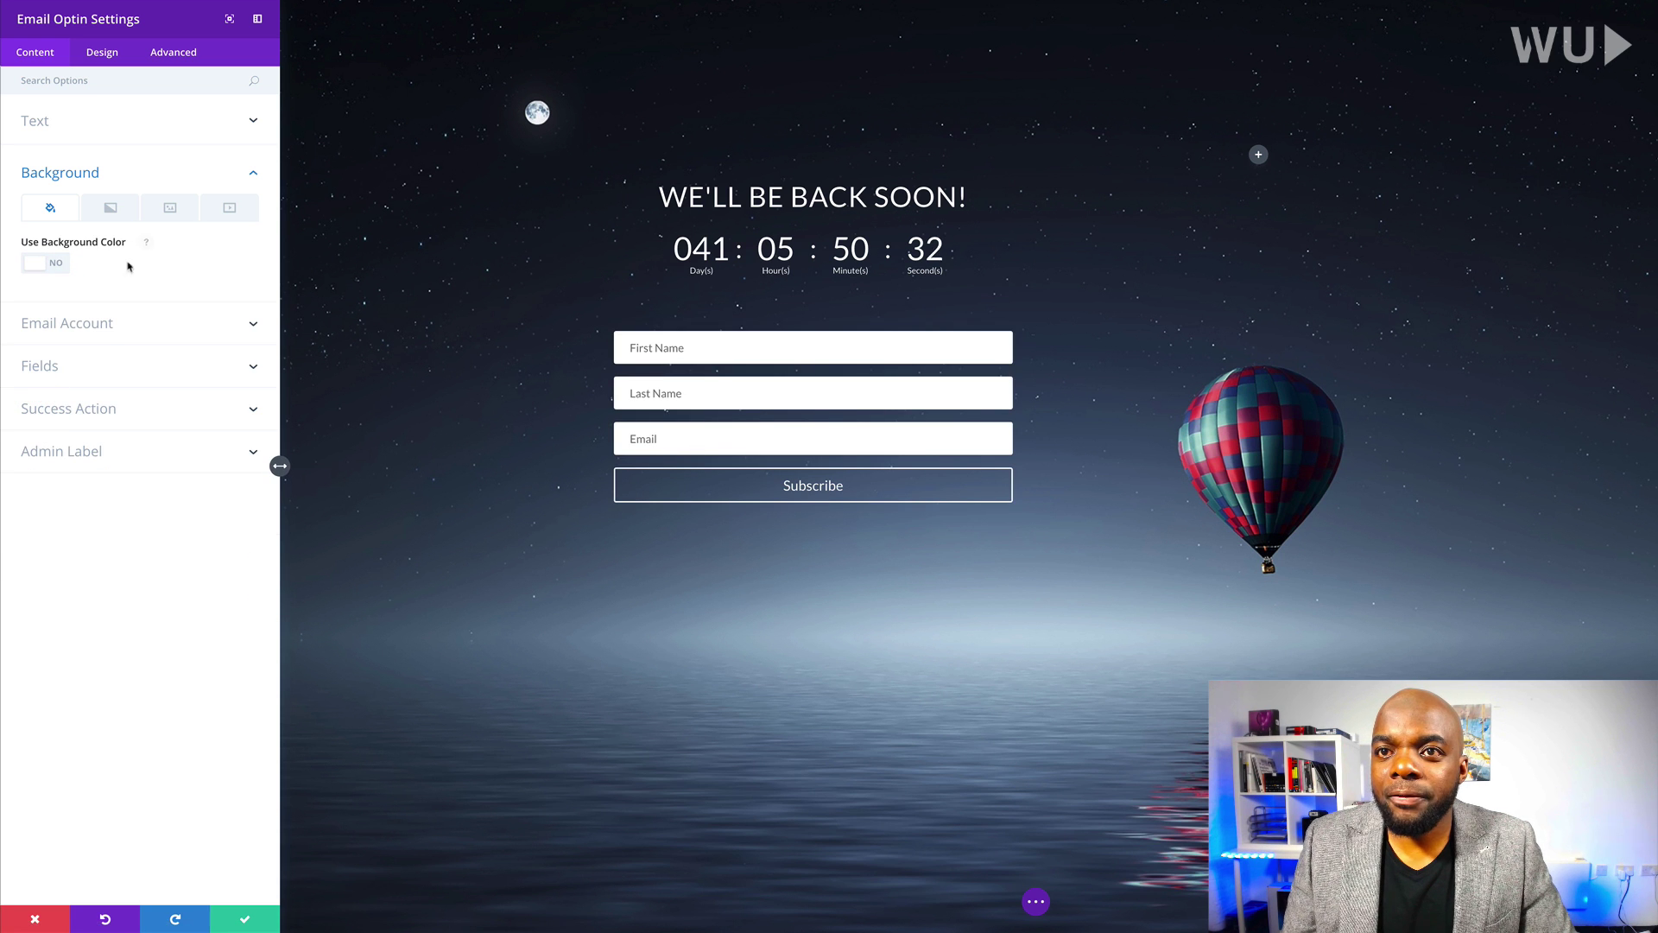
left_click(56, 366)
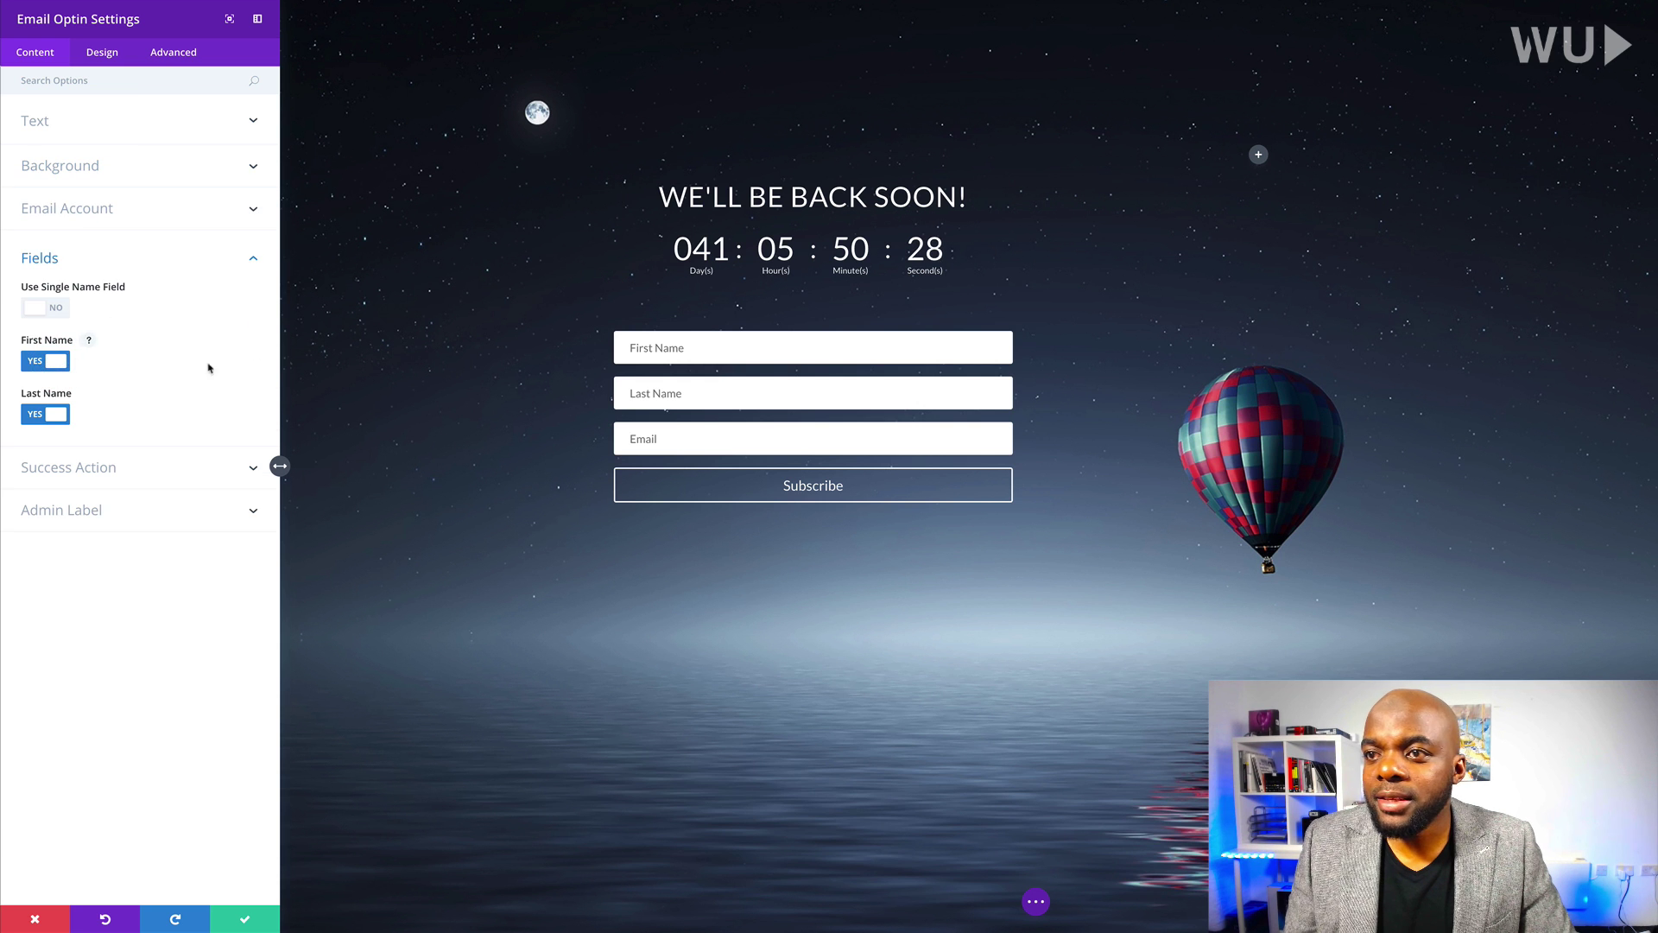
left_click(36, 416)
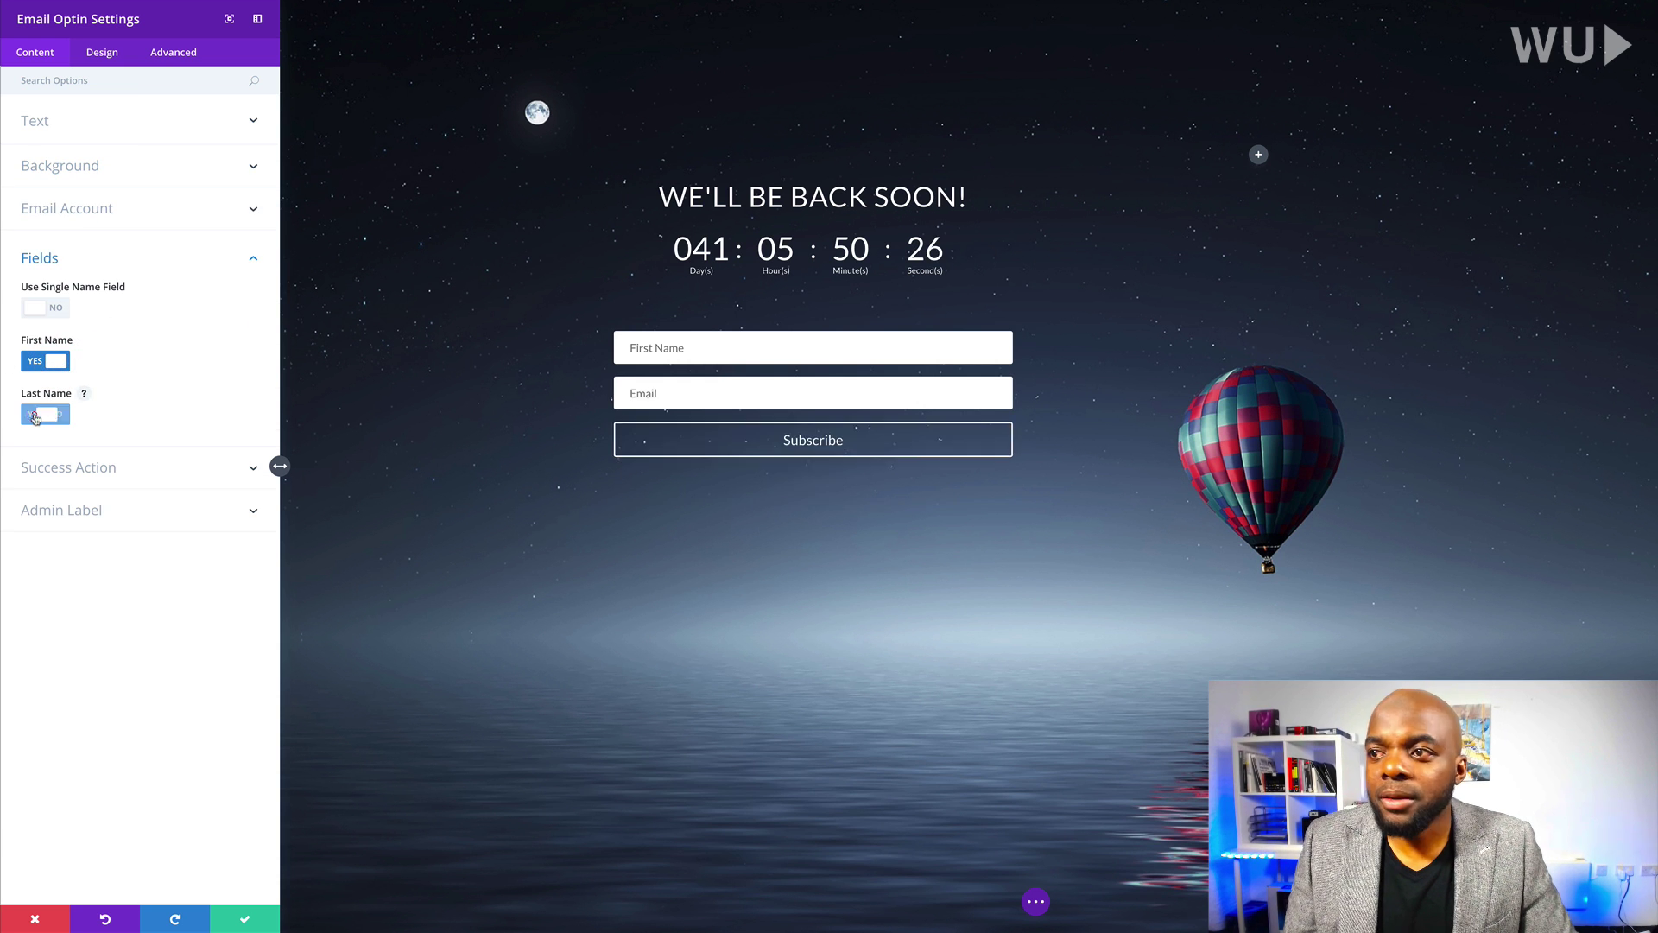
left_click(95, 468)
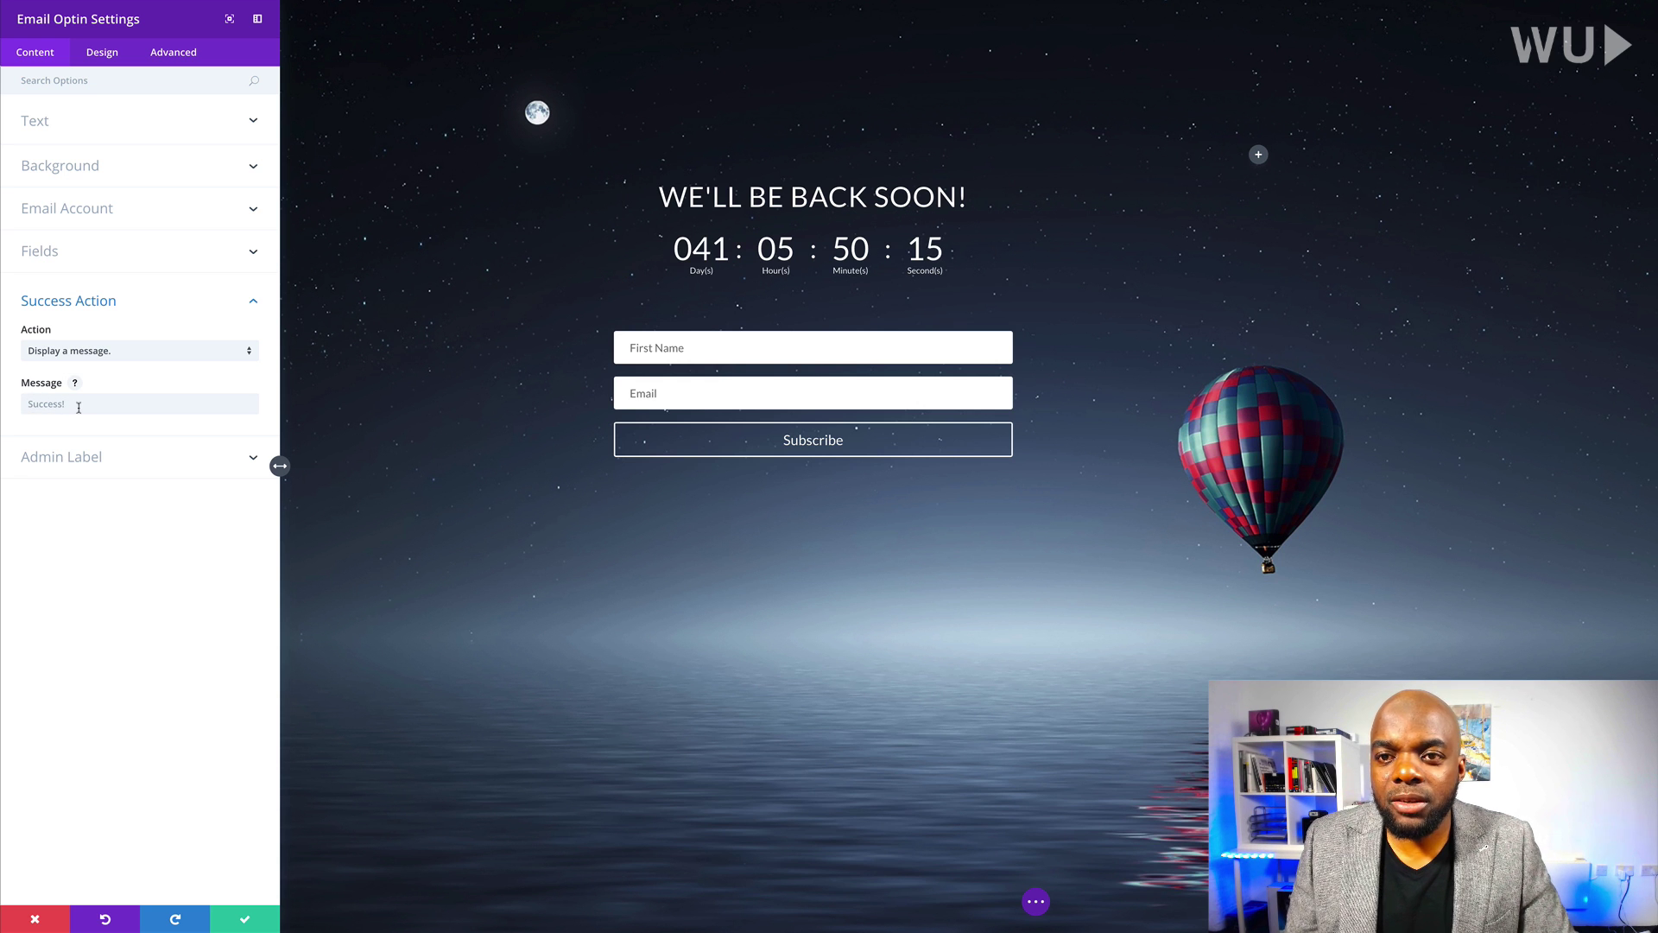
left_click(112, 354)
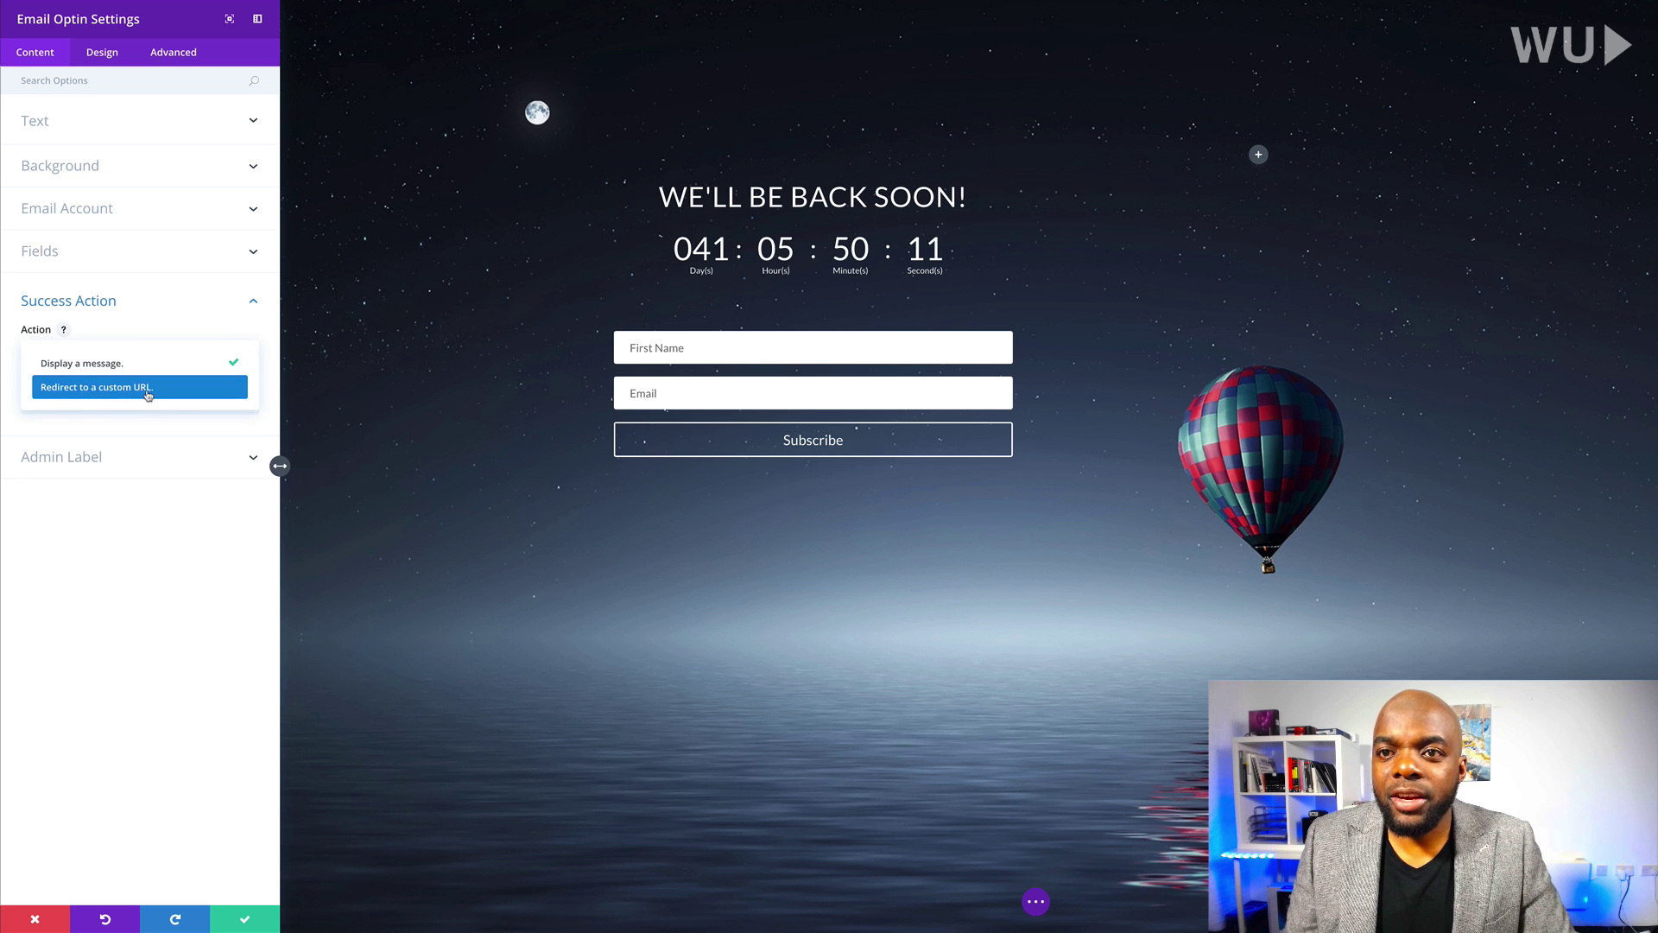
left_click(107, 543)
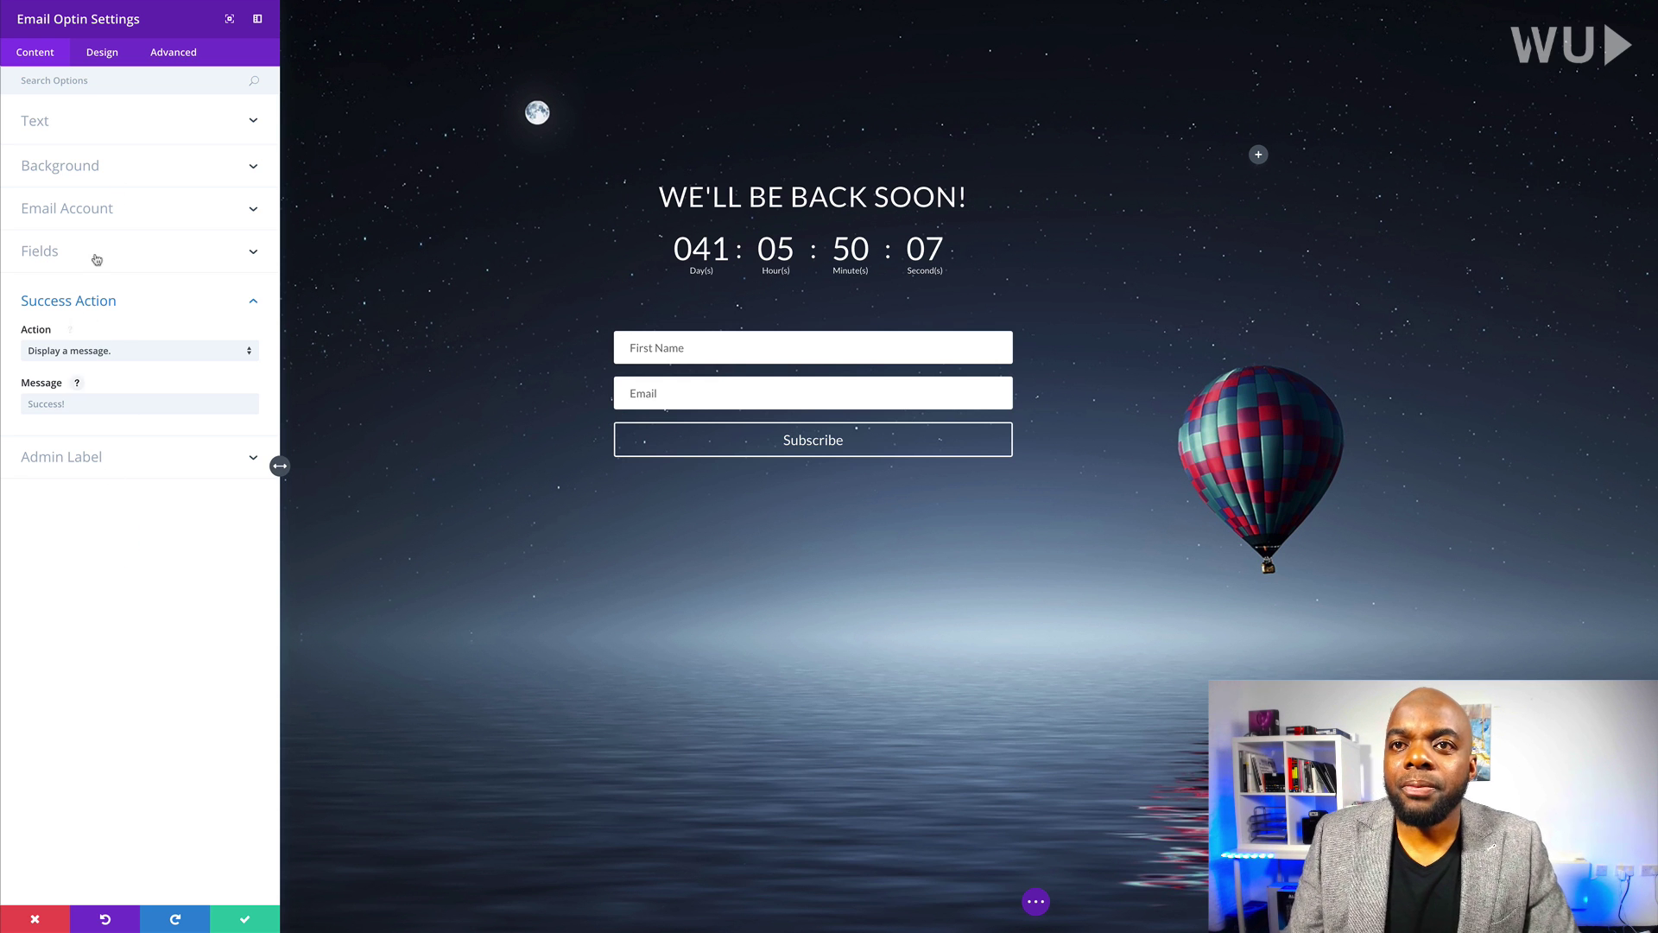
left_click(255, 303)
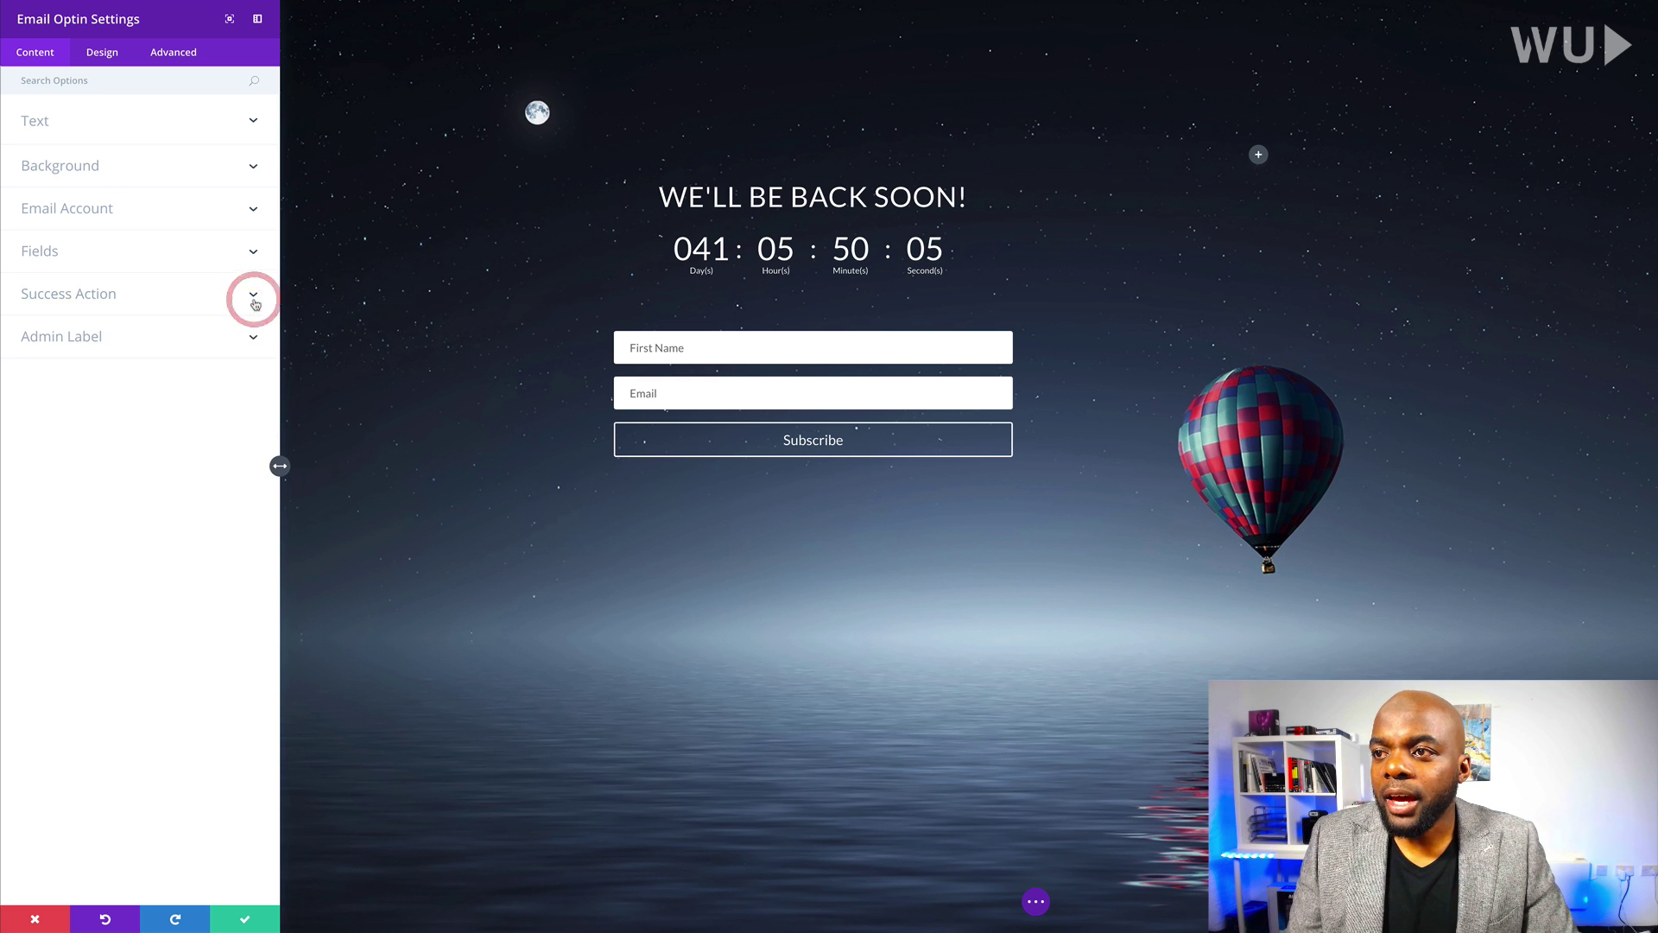
Step: Set the Email Optin's title to "be the first to know" and its button text to "Notify Me"
left_click(42, 124)
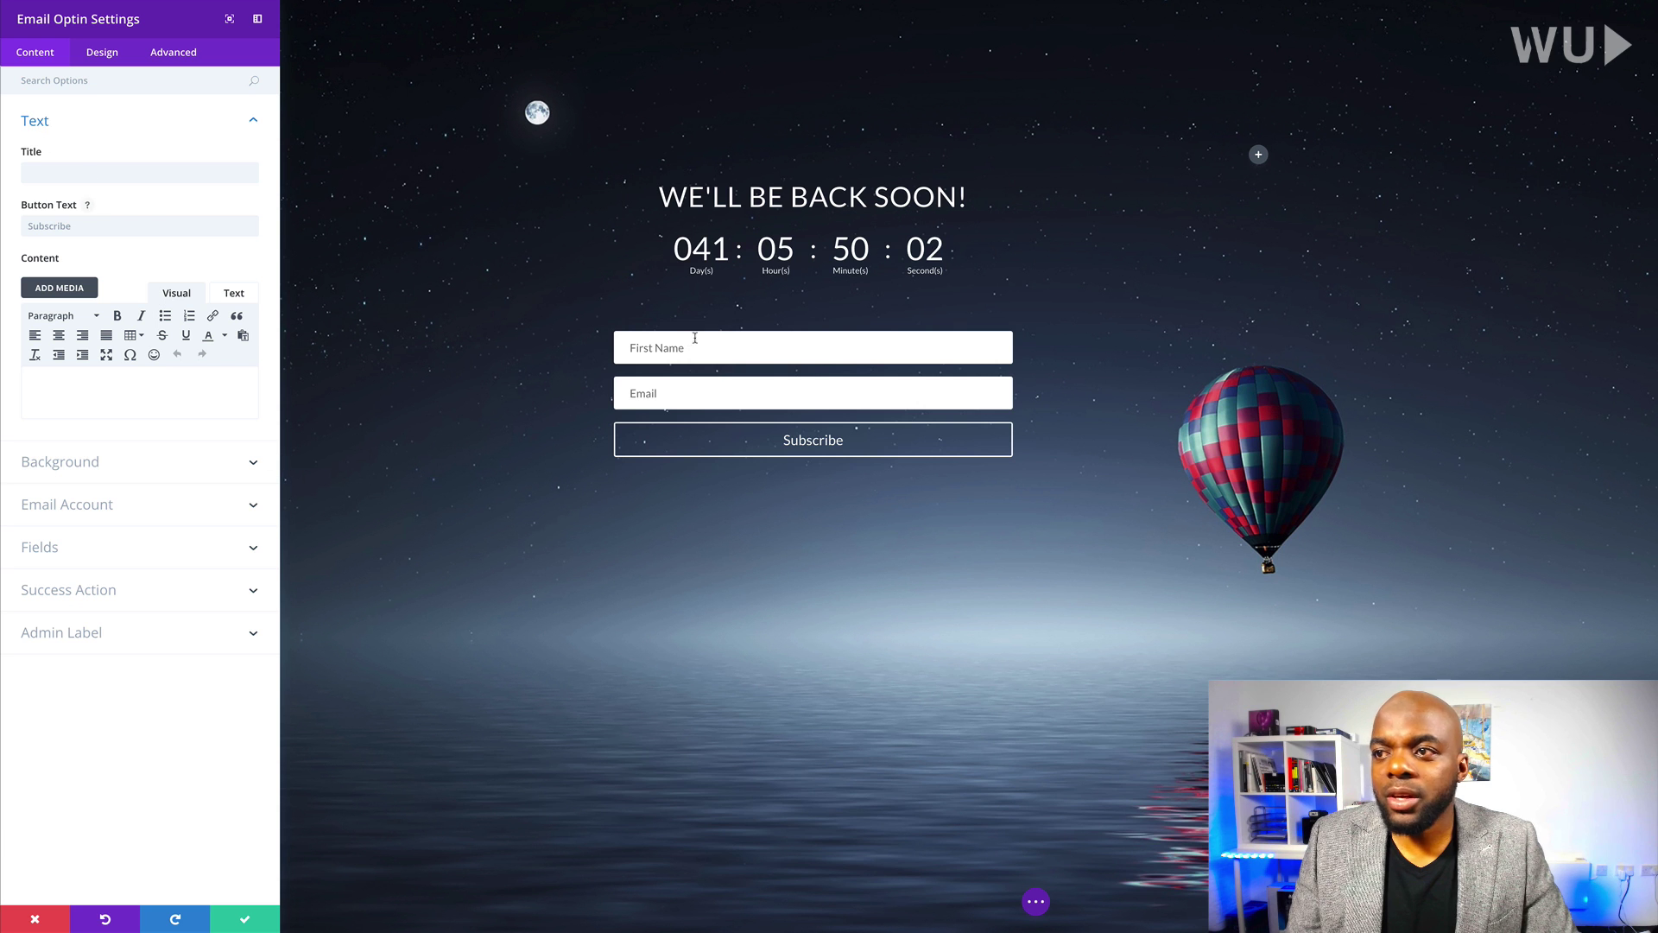
left_click(58, 174)
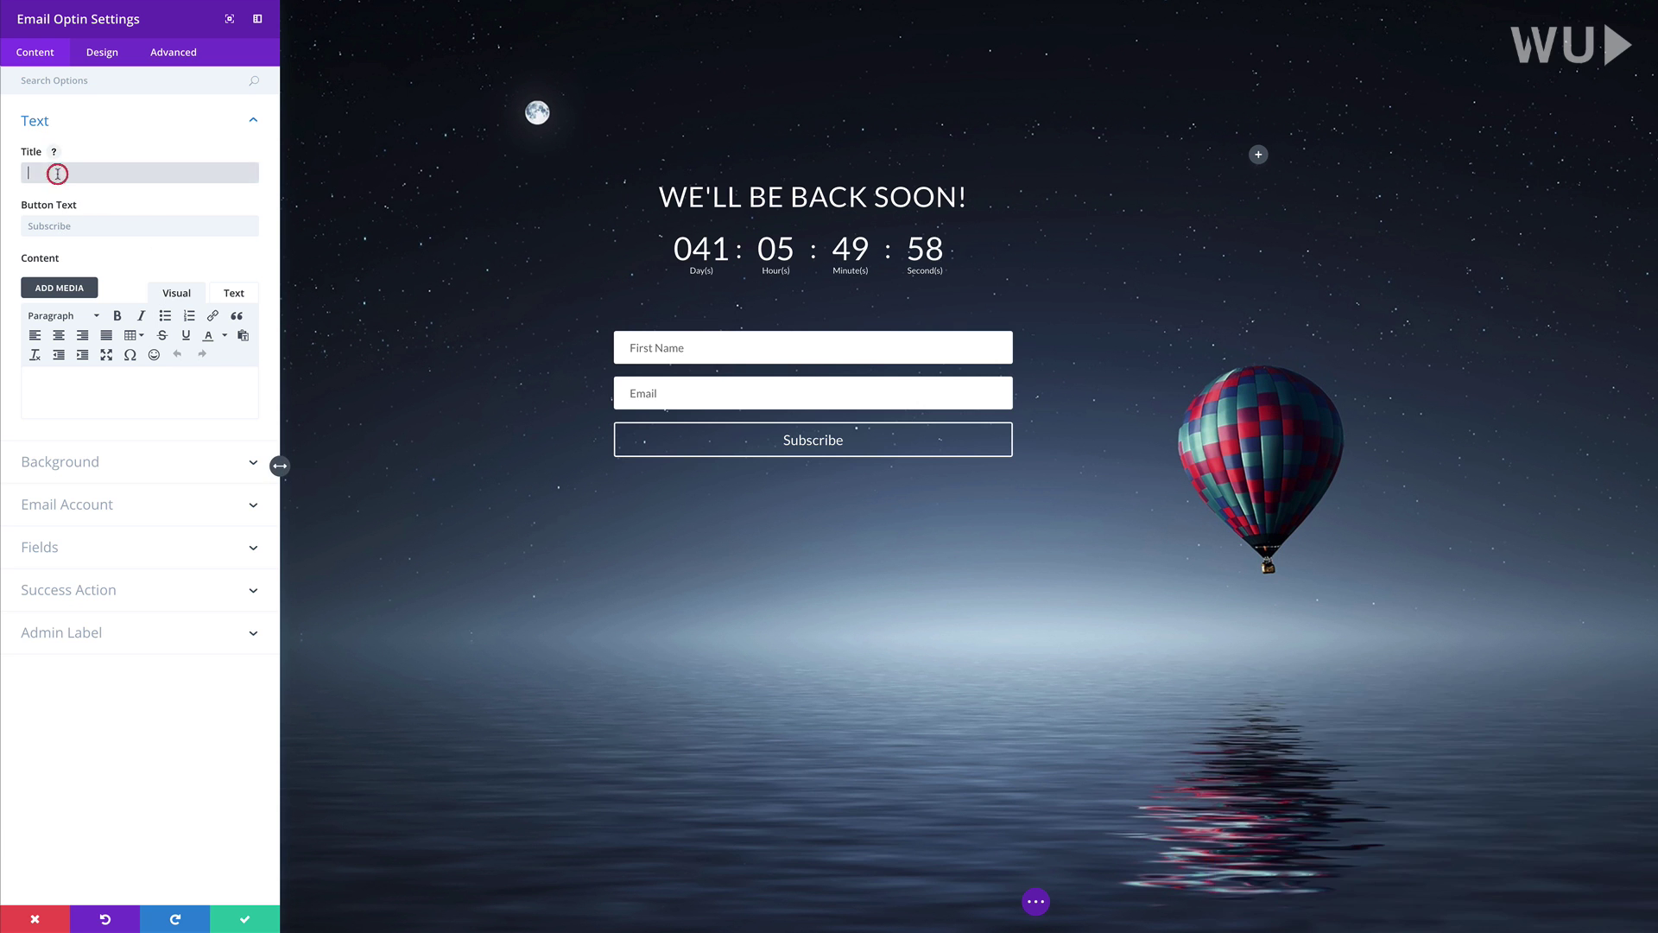
type("be the first to know")
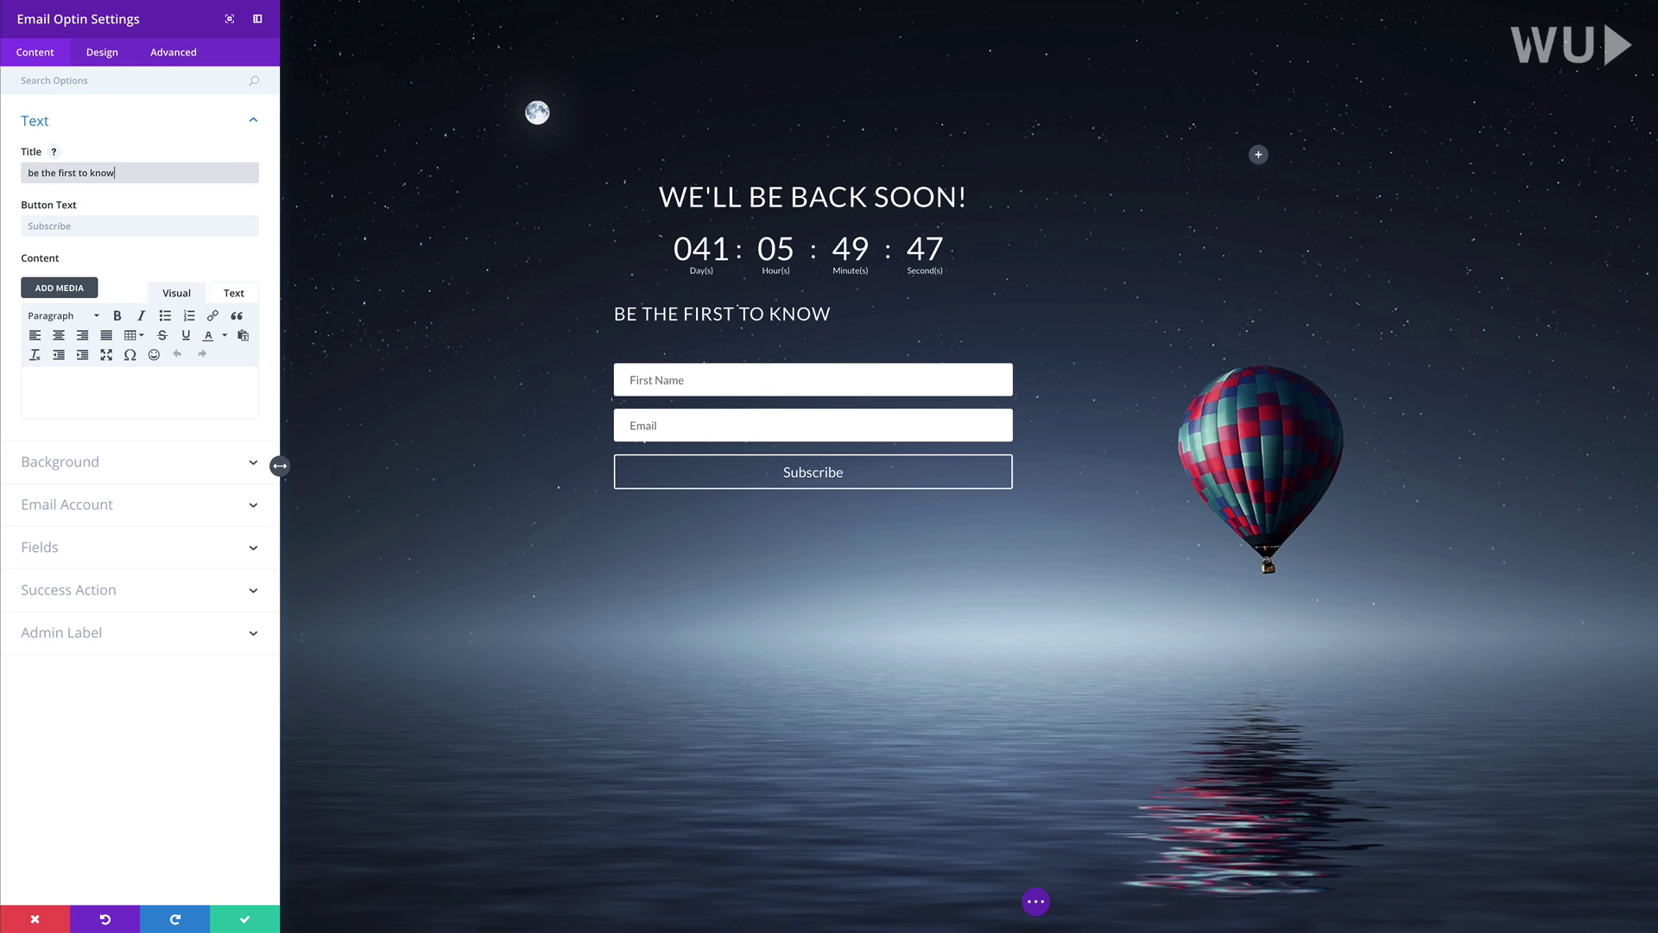
left_click(68, 224)
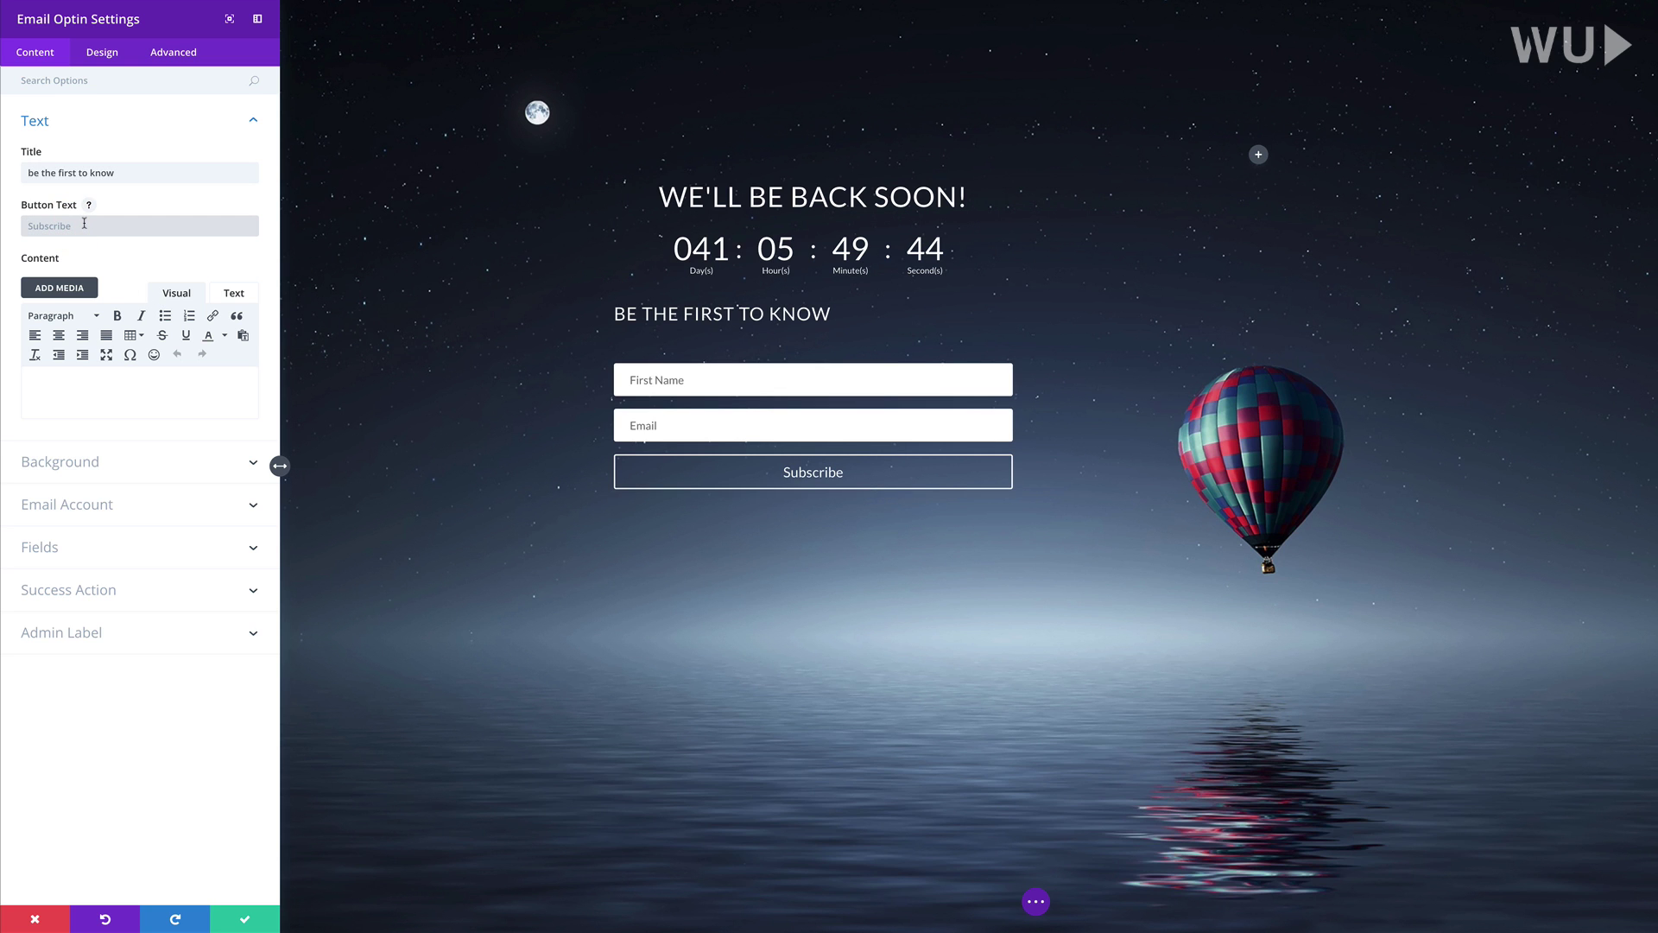
type("notify Me")
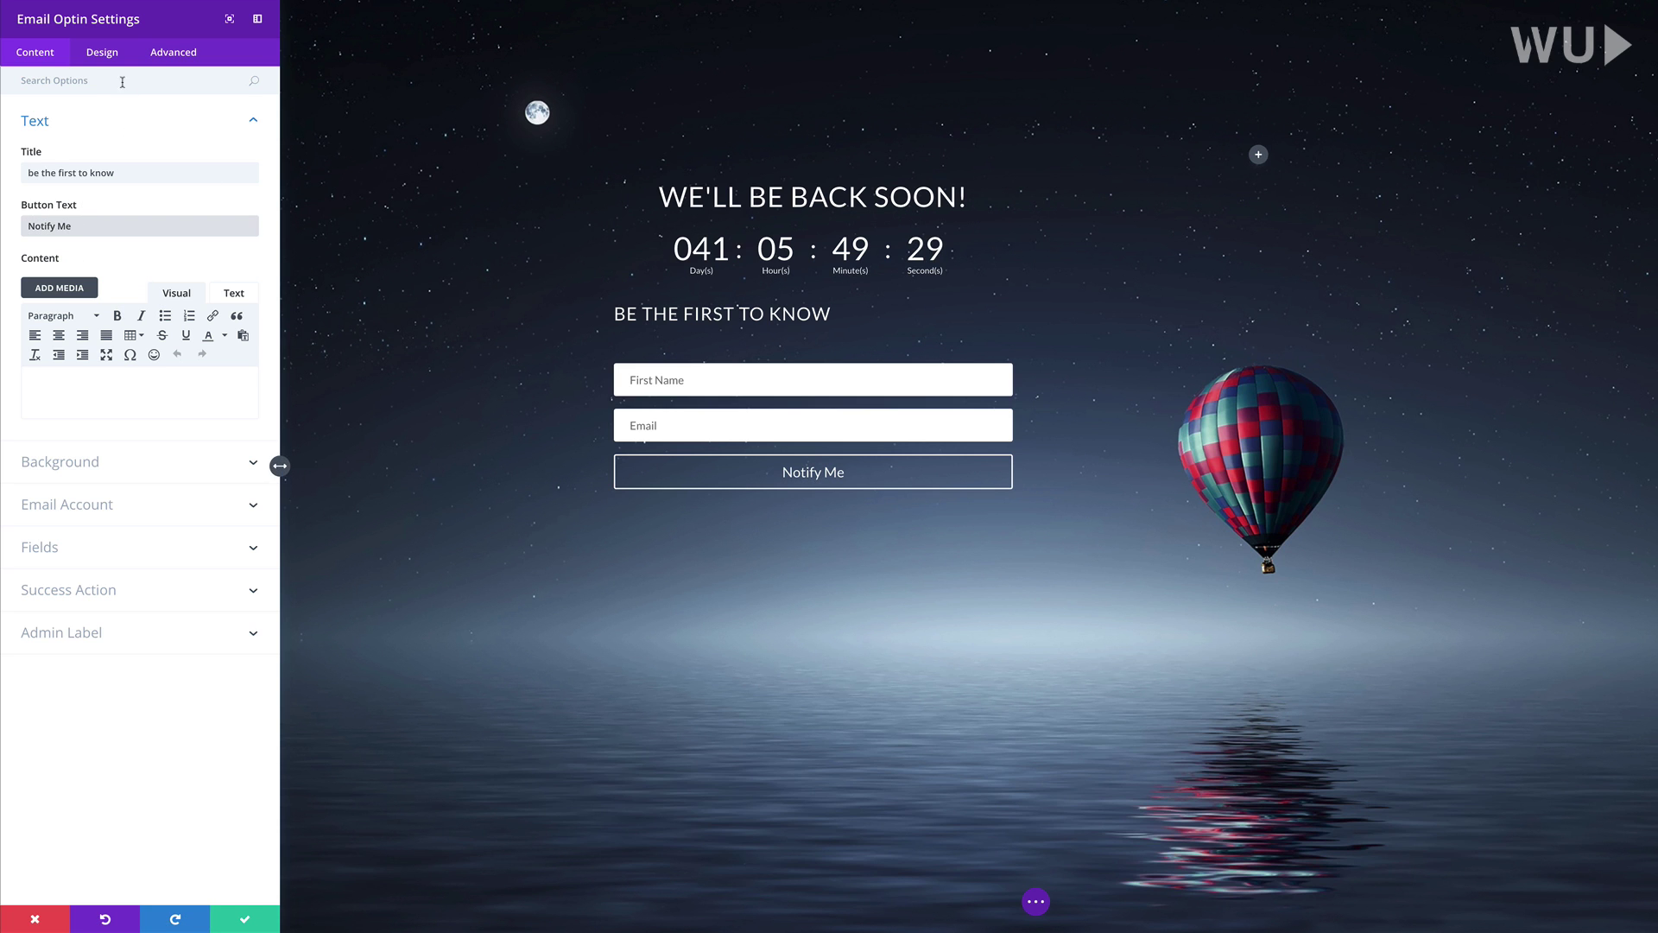
Step: Center the Email Optin's title text and set its size to 28px
left_click(102, 52)
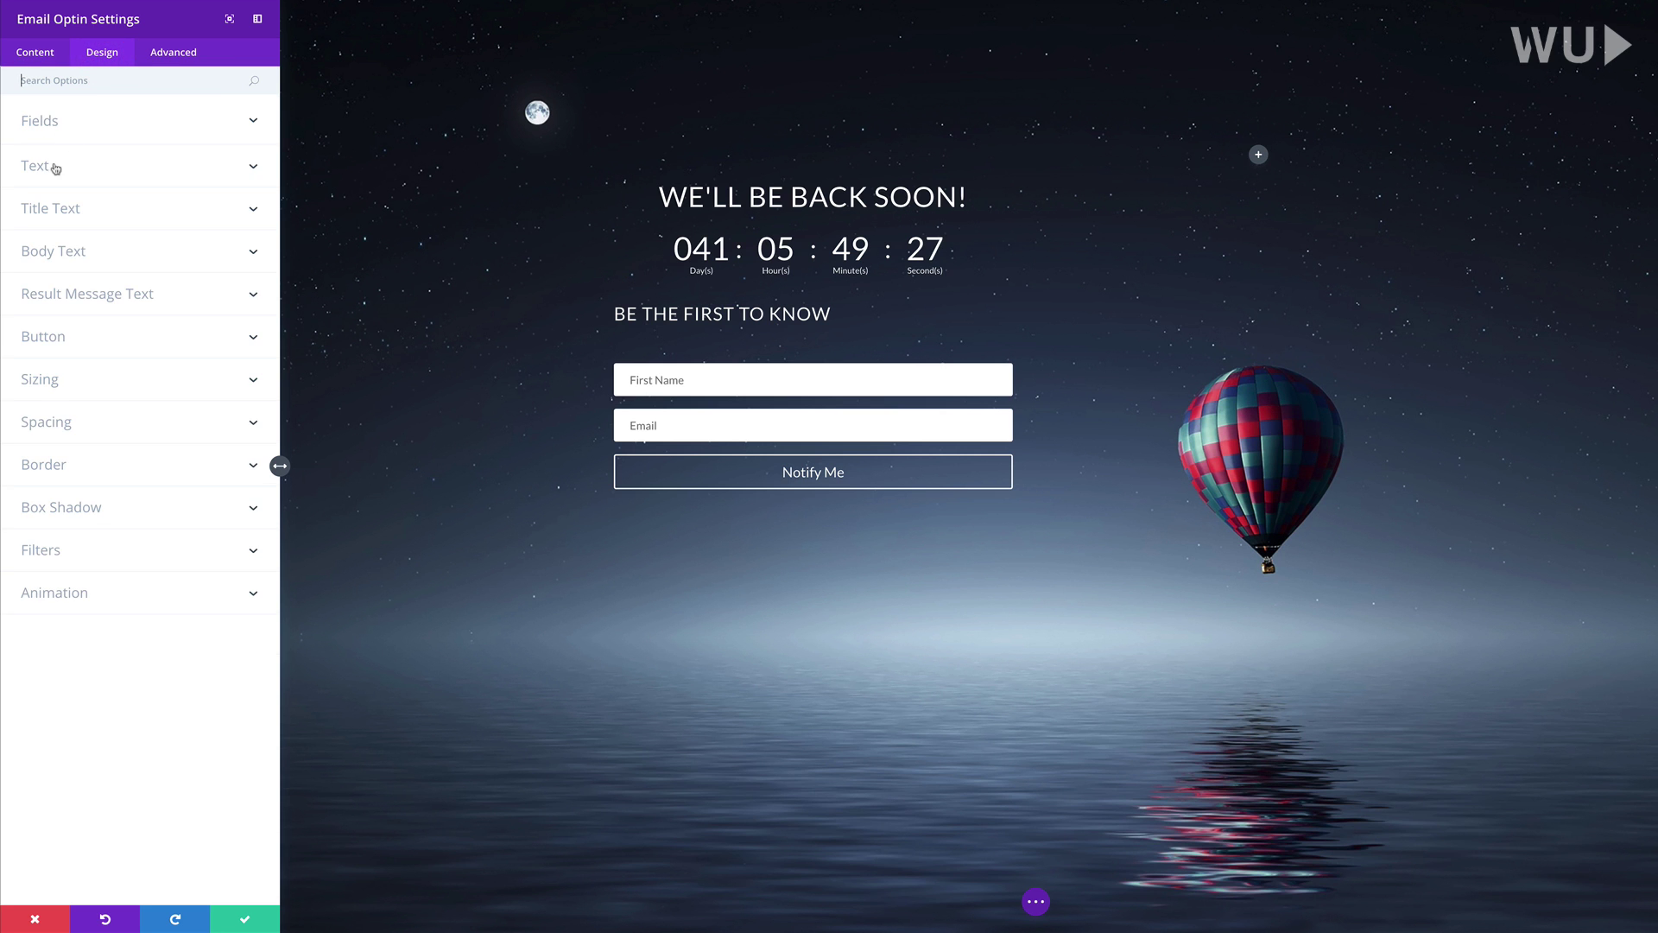
left_click(62, 210)
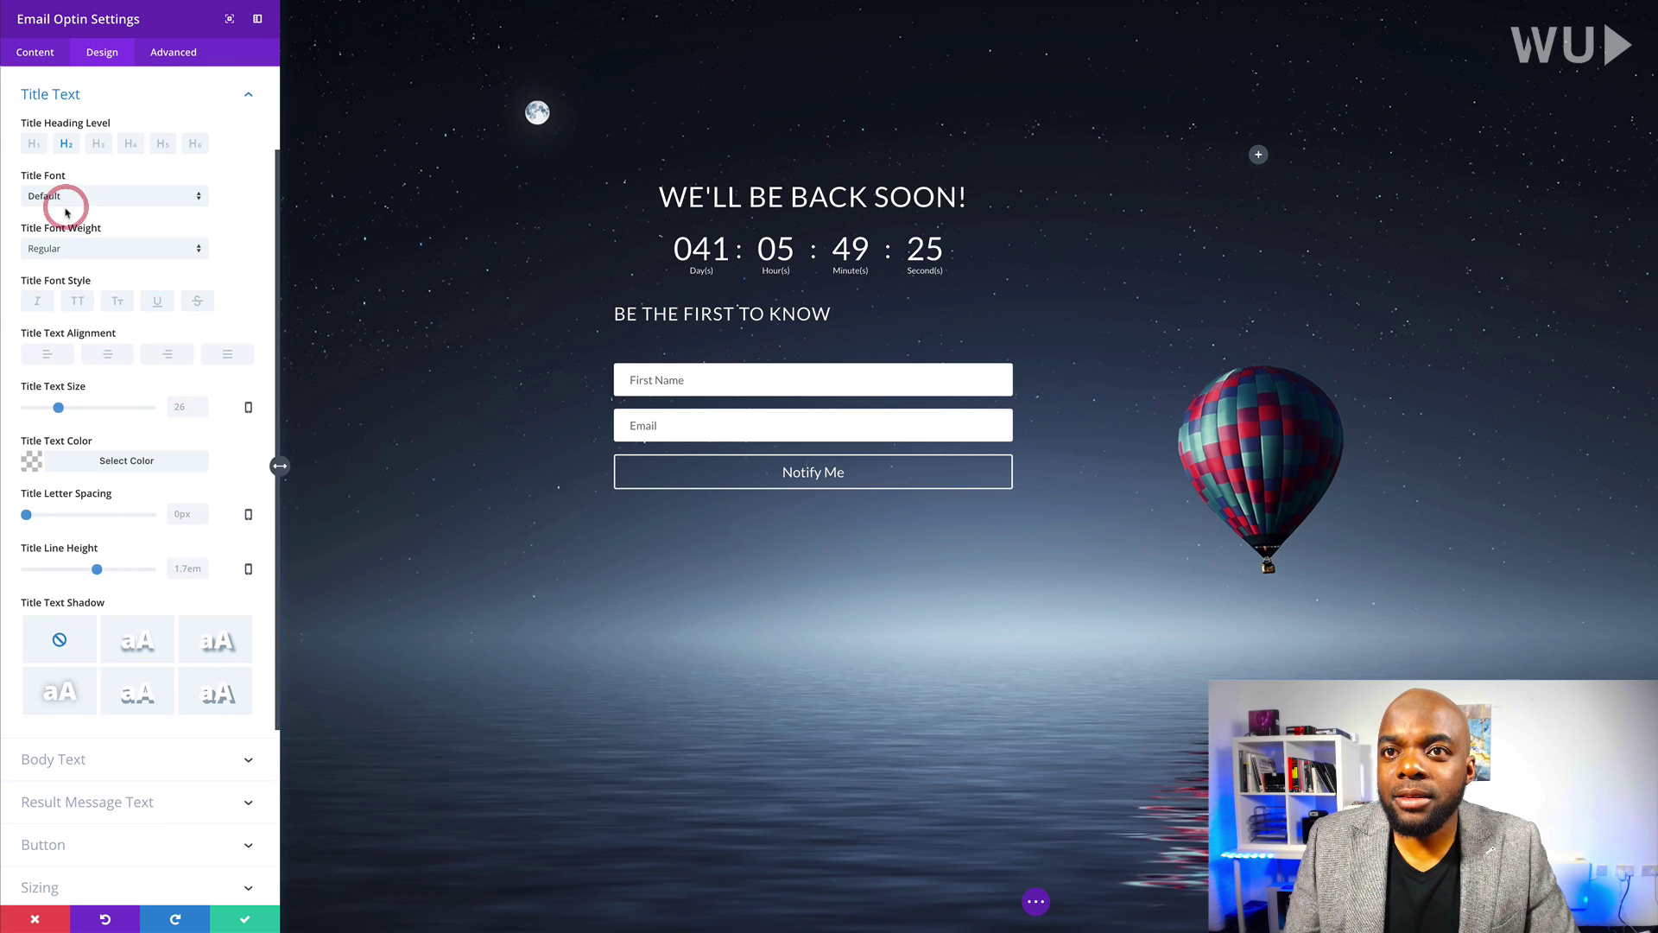
left_click(109, 354)
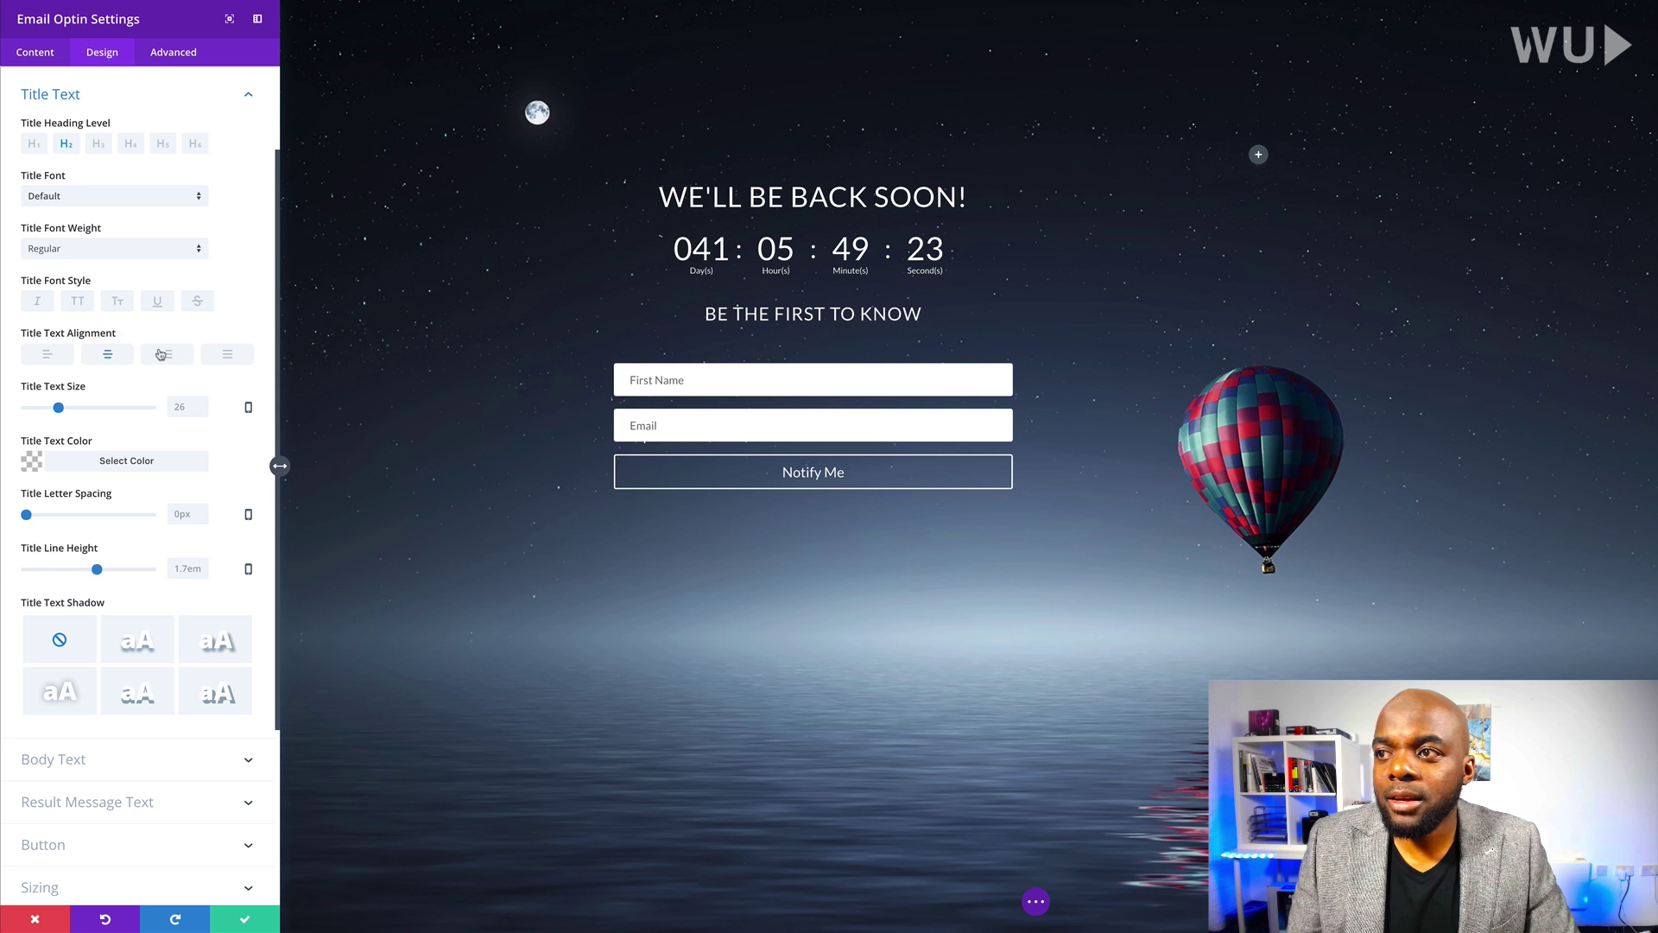
mouse_move(60, 411)
left_mouse_down()
mouse_move(43, 411)
mouse_move(62, 412)
left_mouse_up()
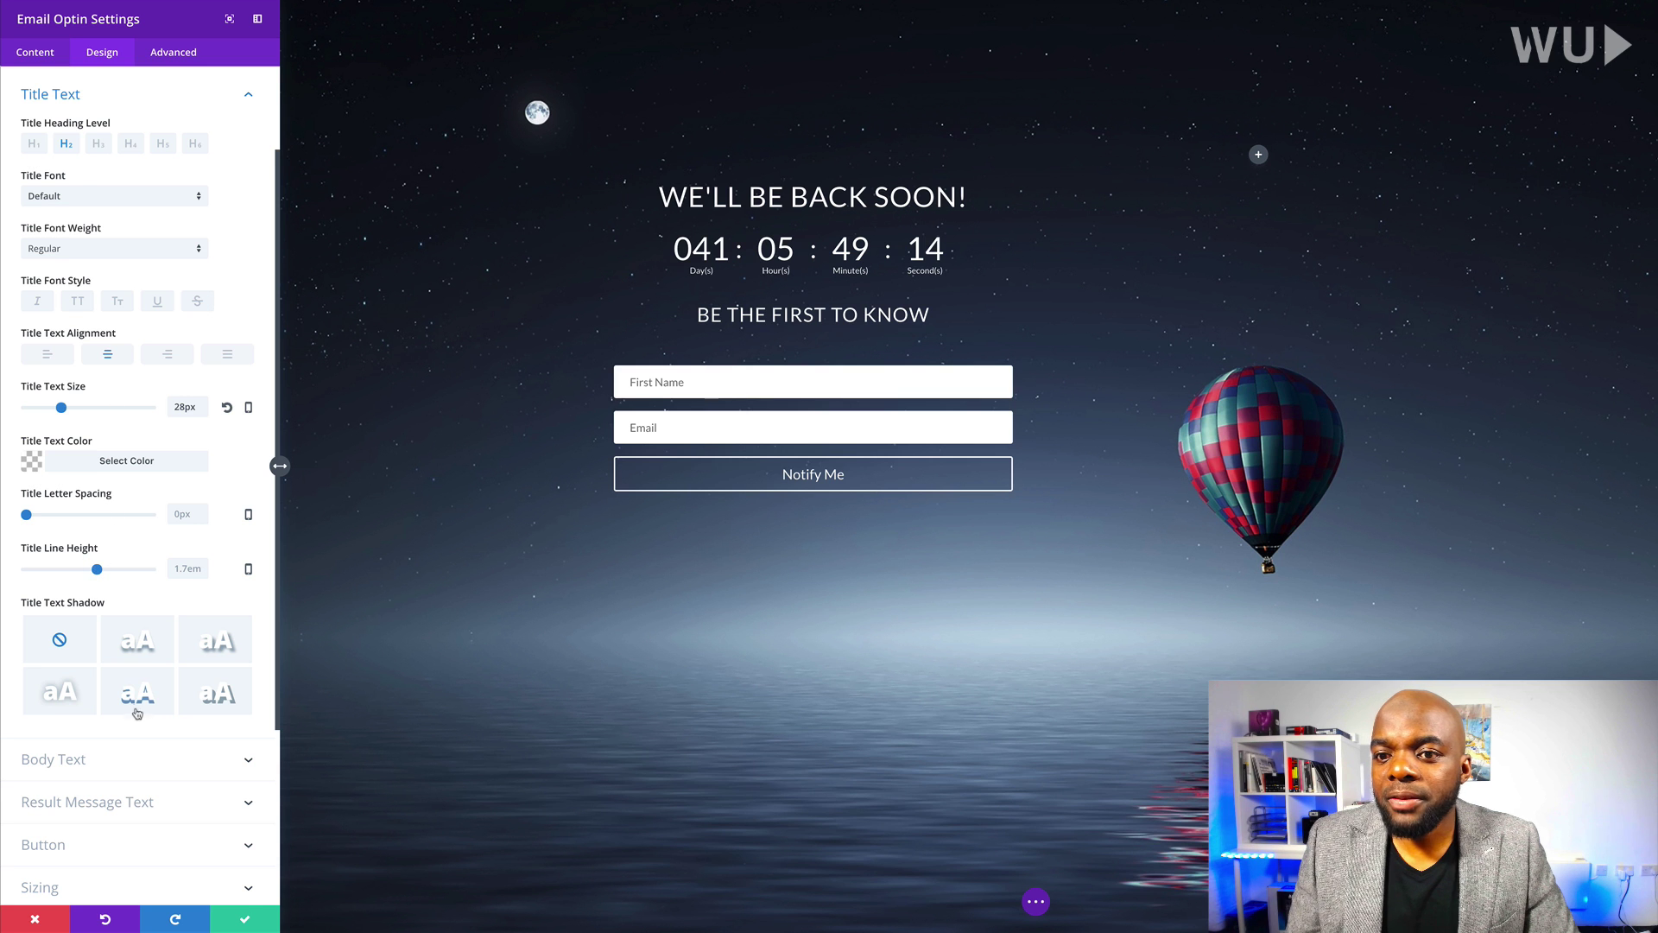
scroll(142, 713, "down", 3)
scroll(151, 719, "down", 3)
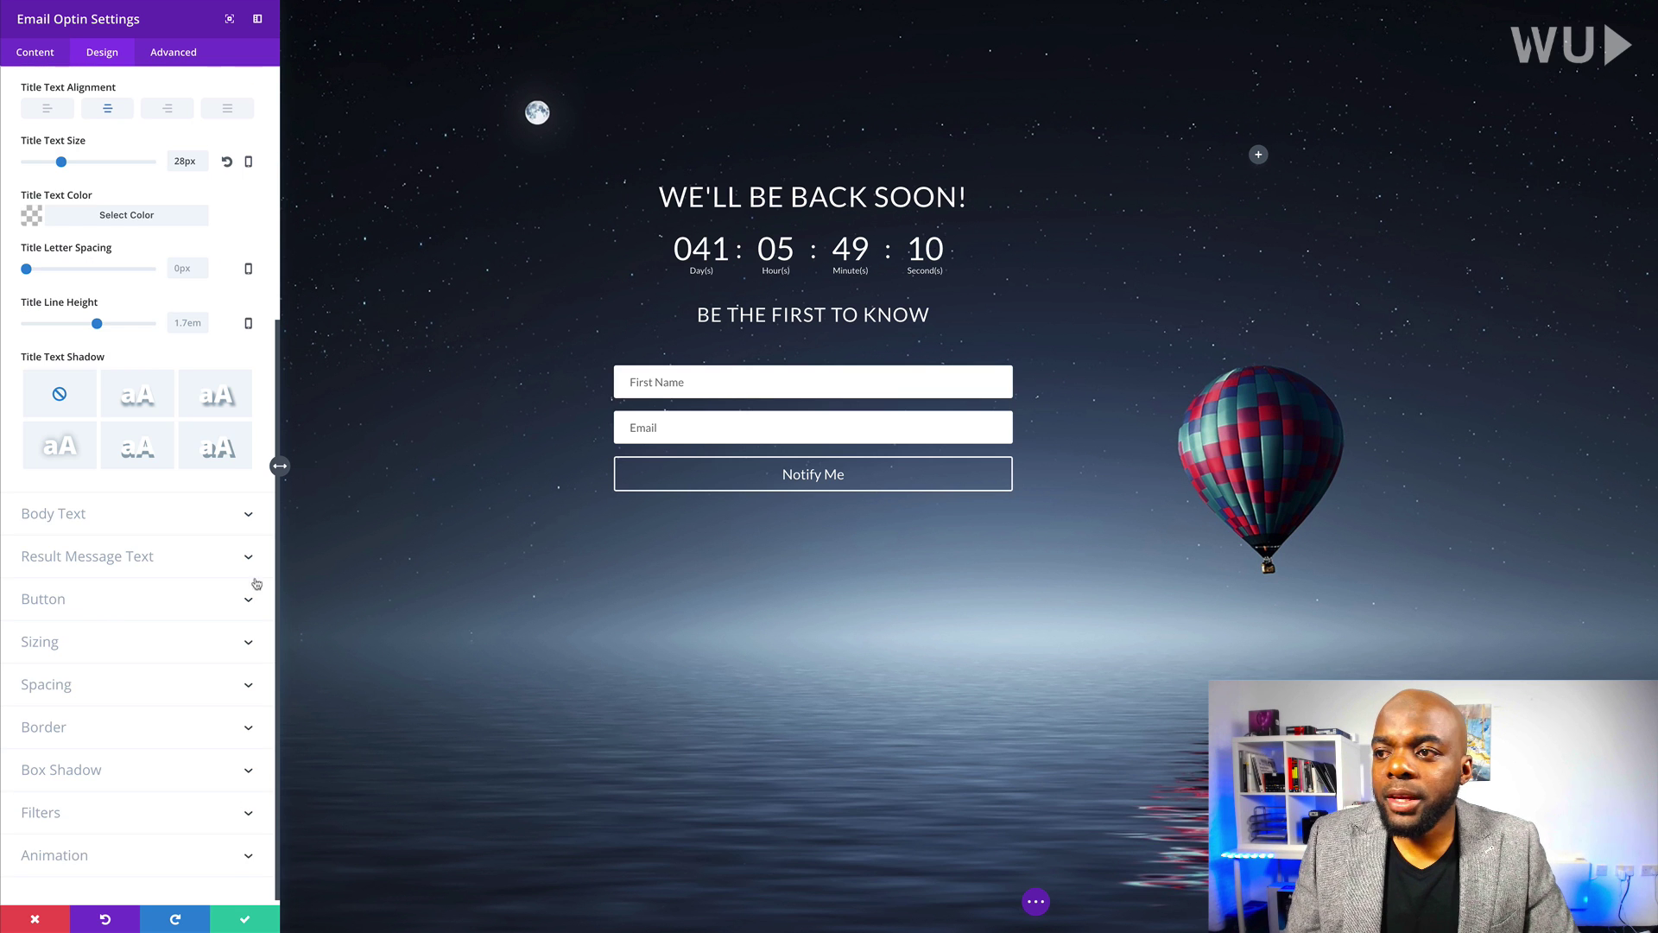
Step: Enable custom styles for the Email Optin's button and look through the available button styling options
left_click(73, 604)
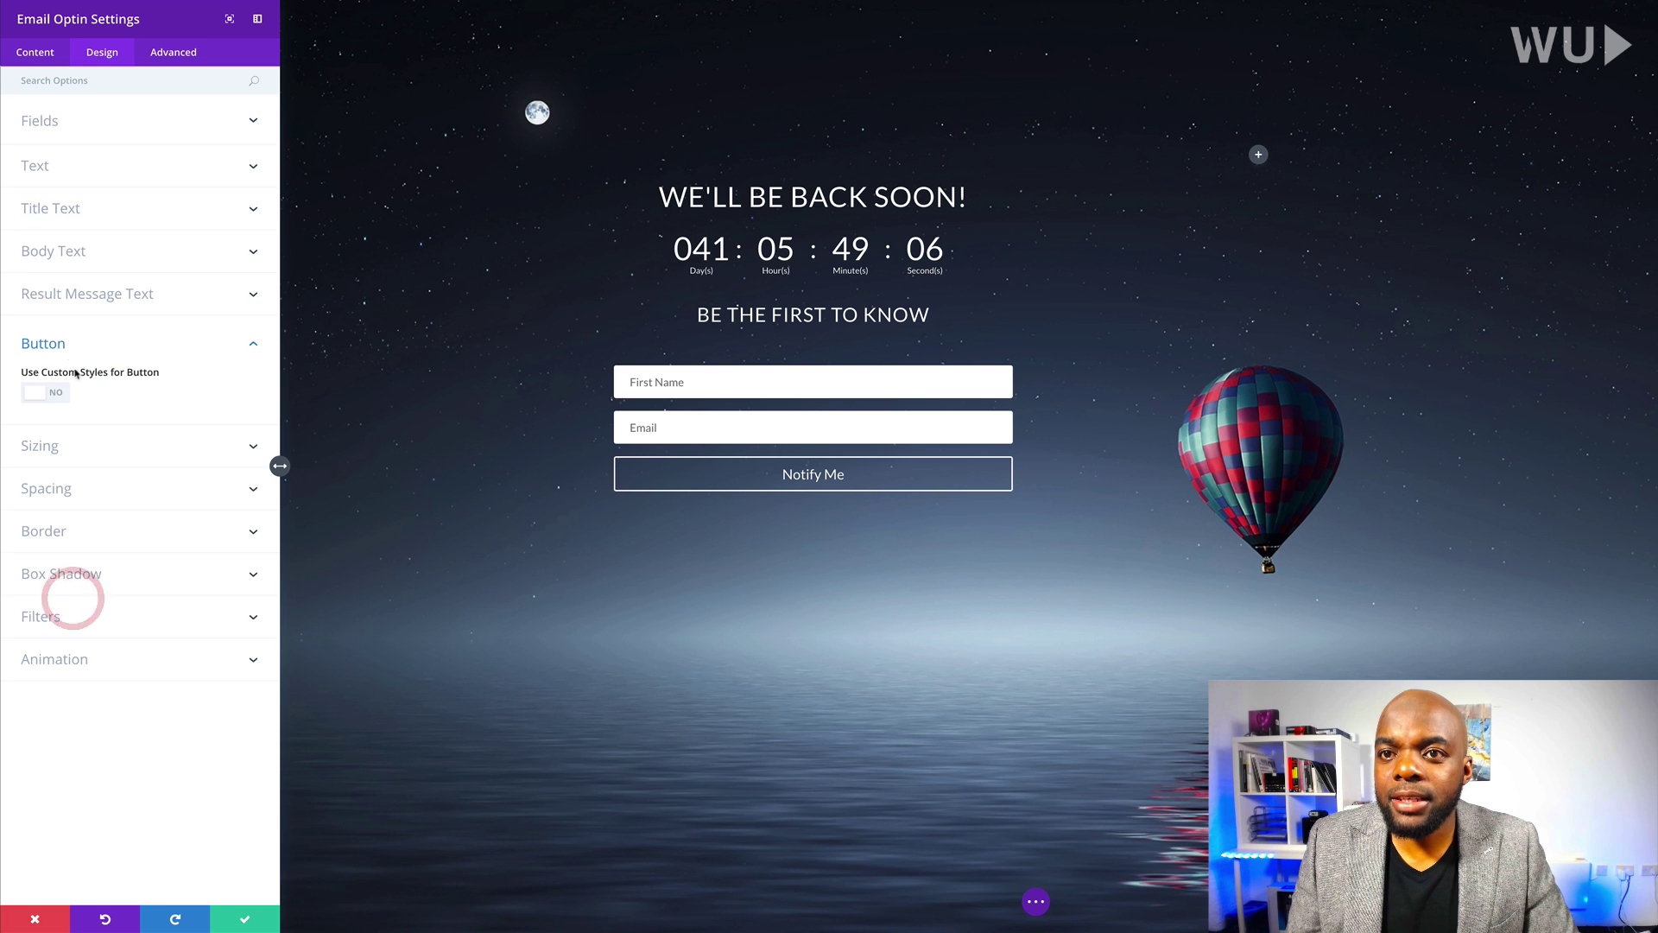
left_click(58, 396)
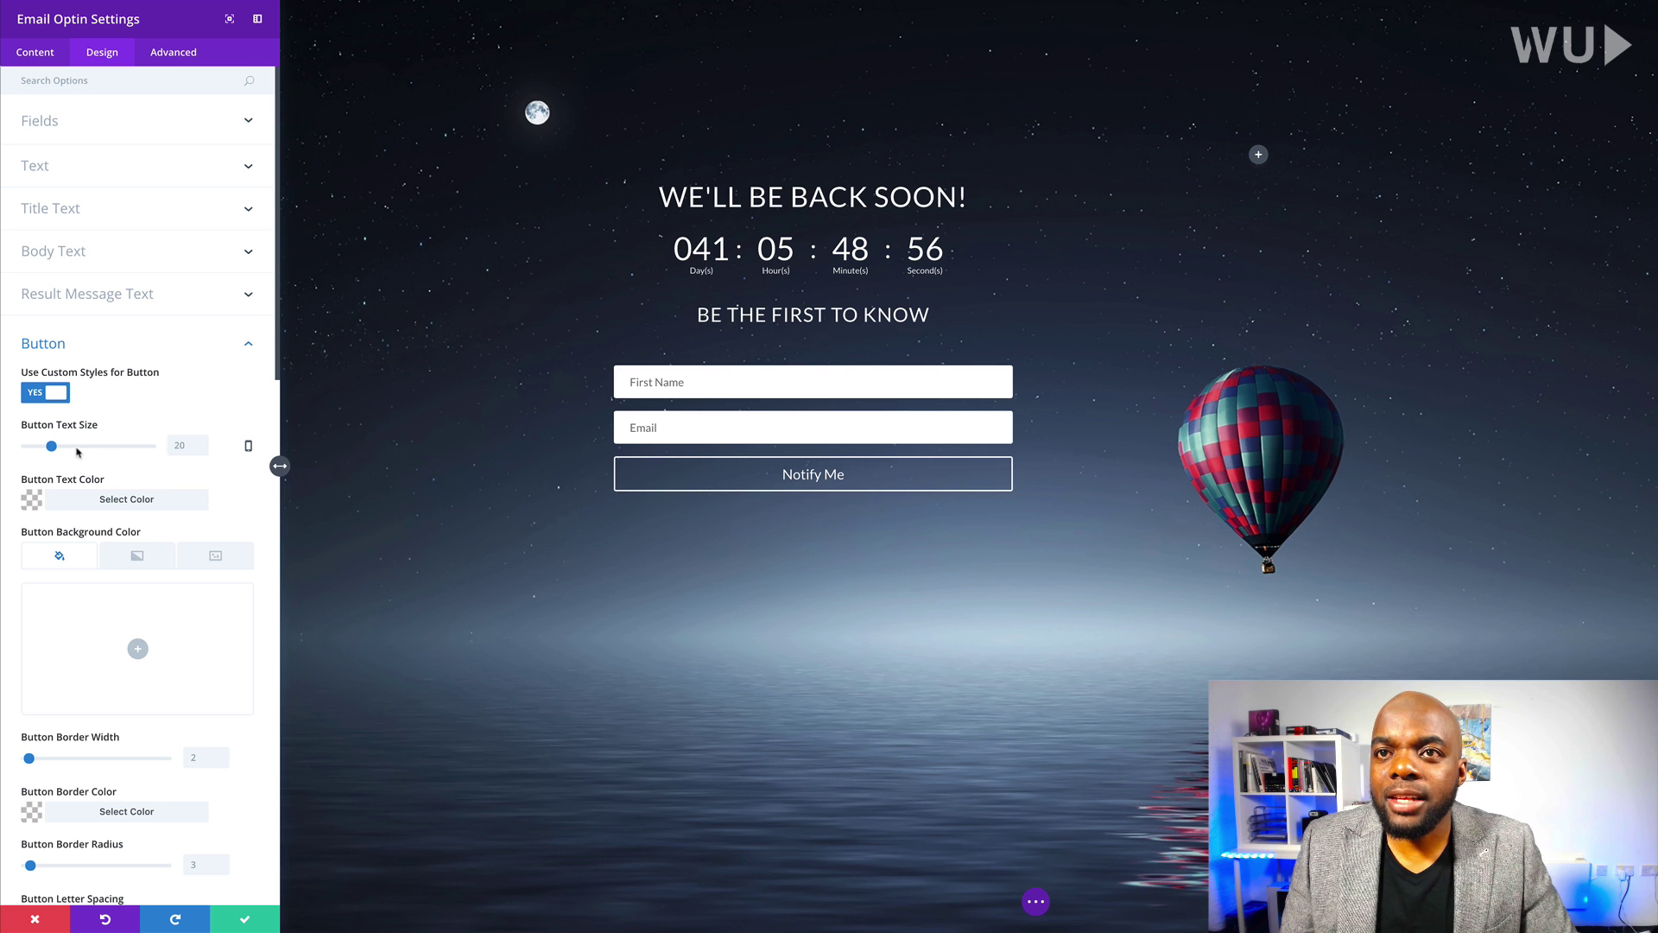
scroll(166, 468, "down", 15)
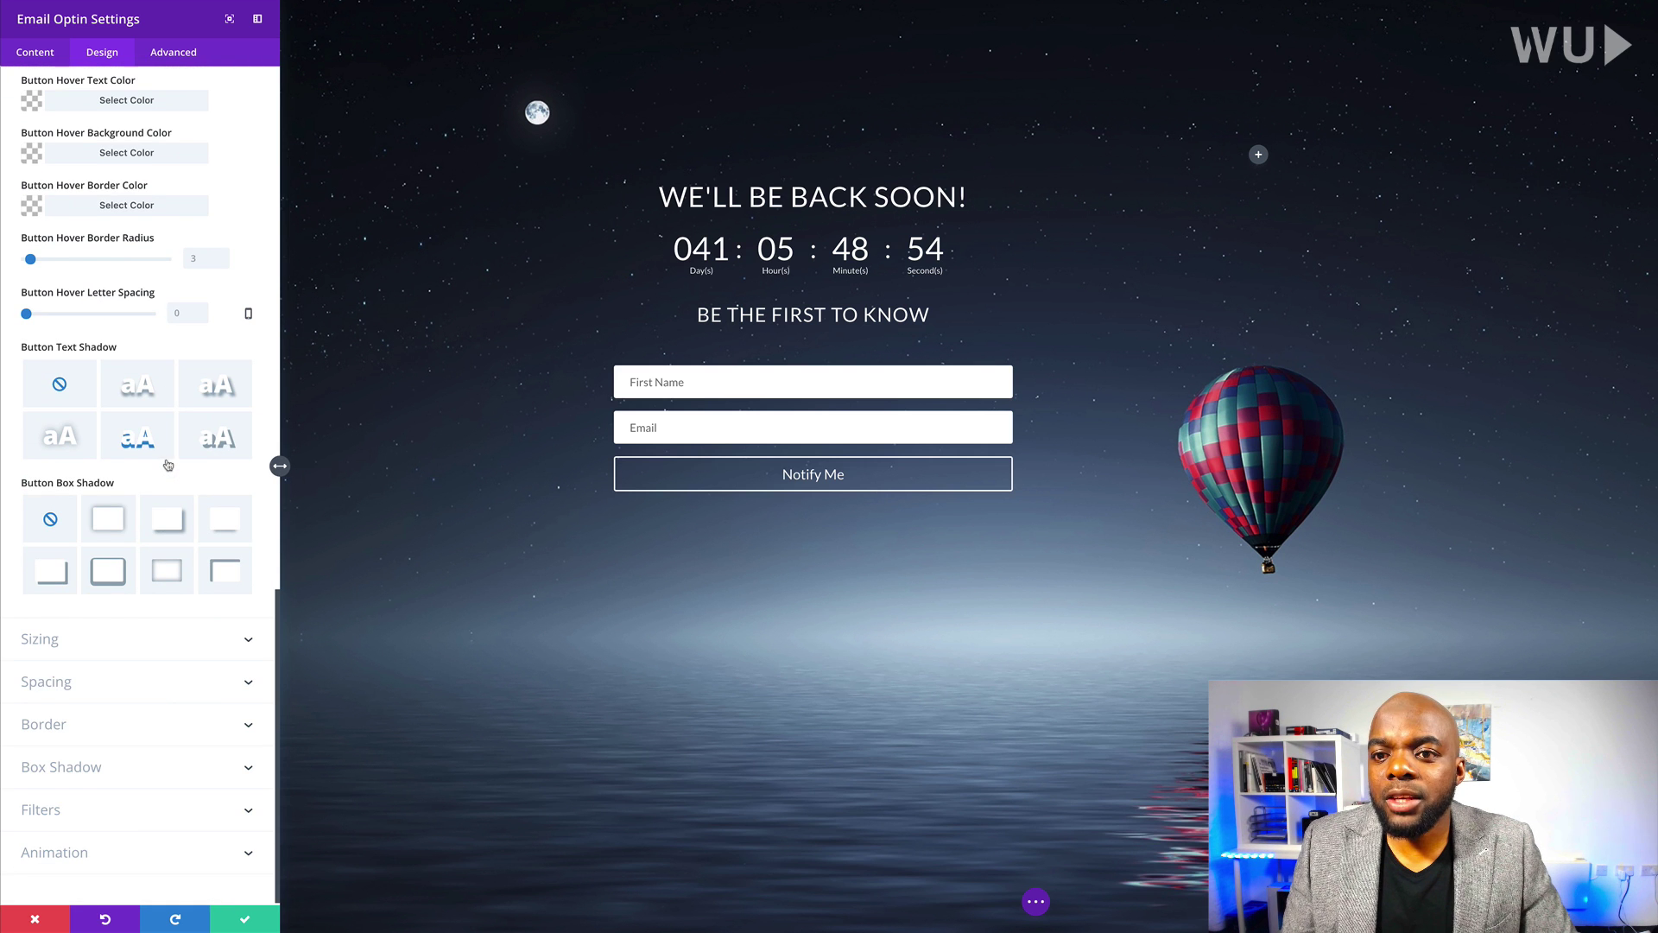
Step: Set the Email Optin module's width to 80% and center the module in its column
left_click(53, 642)
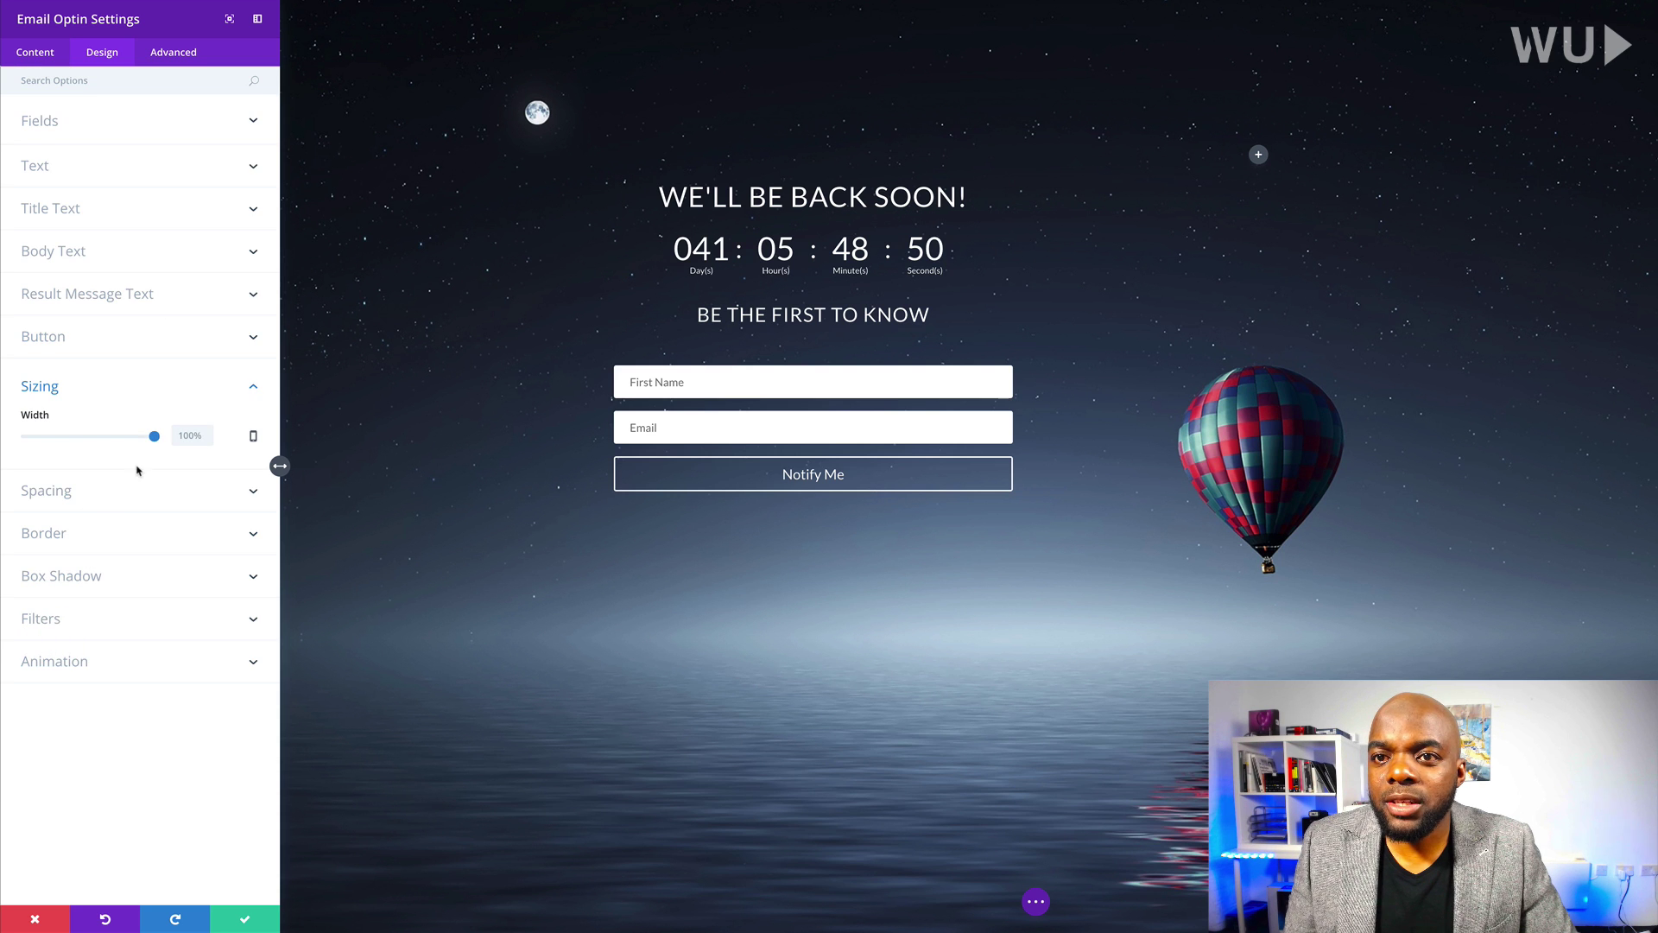
left_click_drag(153, 441, 129, 446)
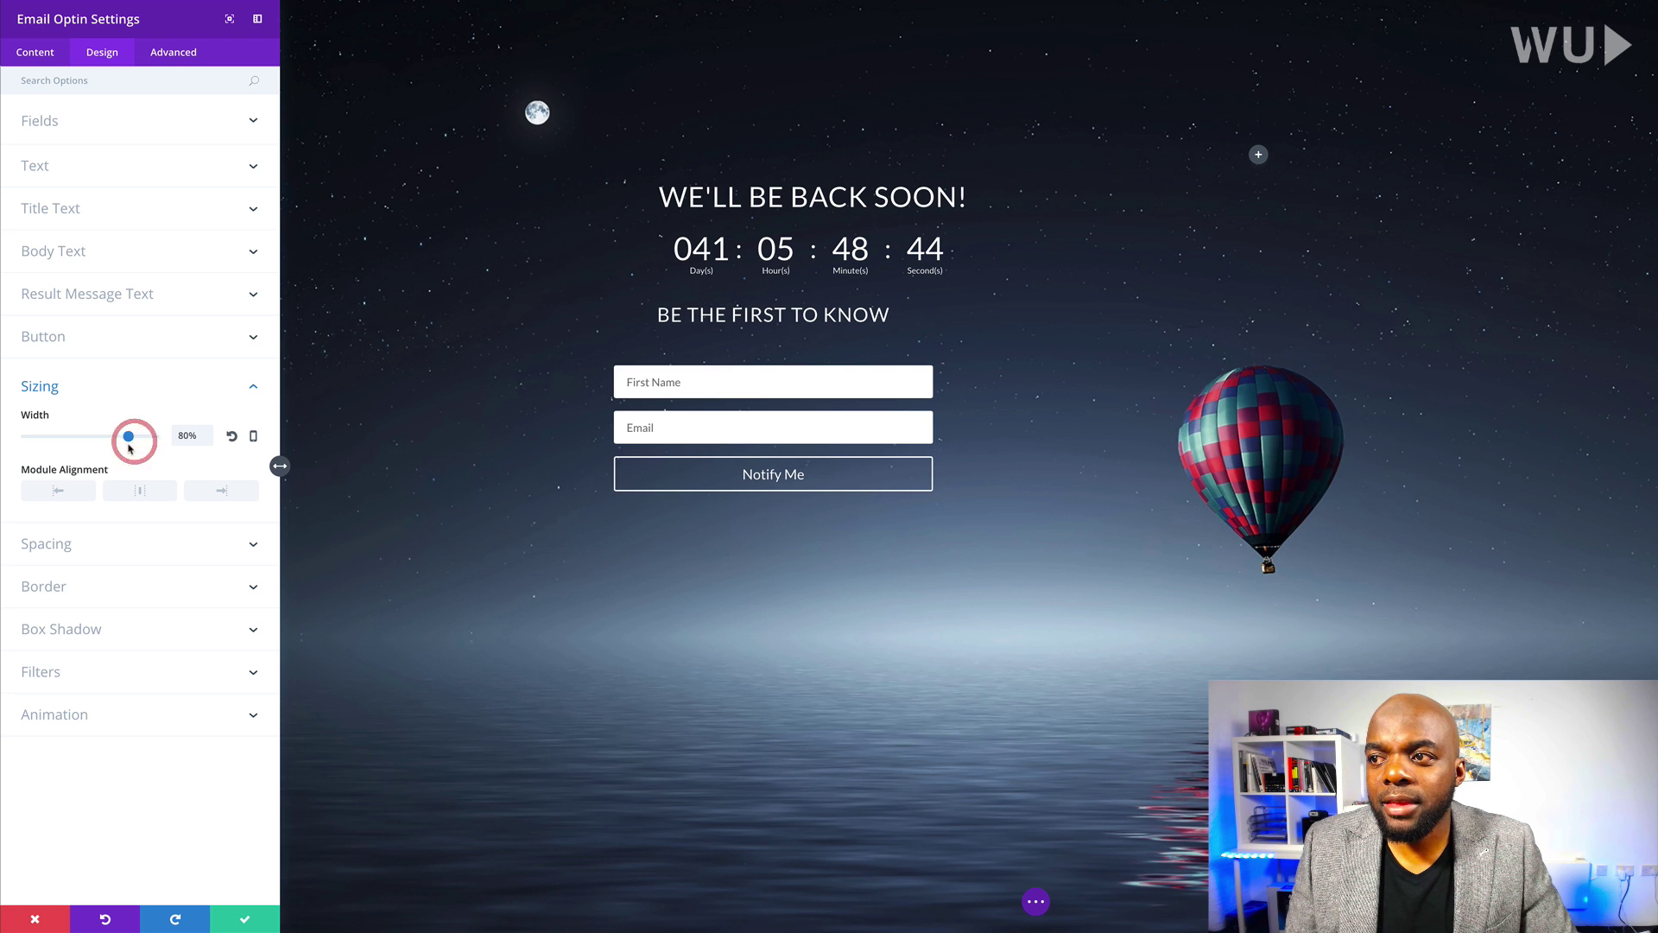
left_click(140, 494)
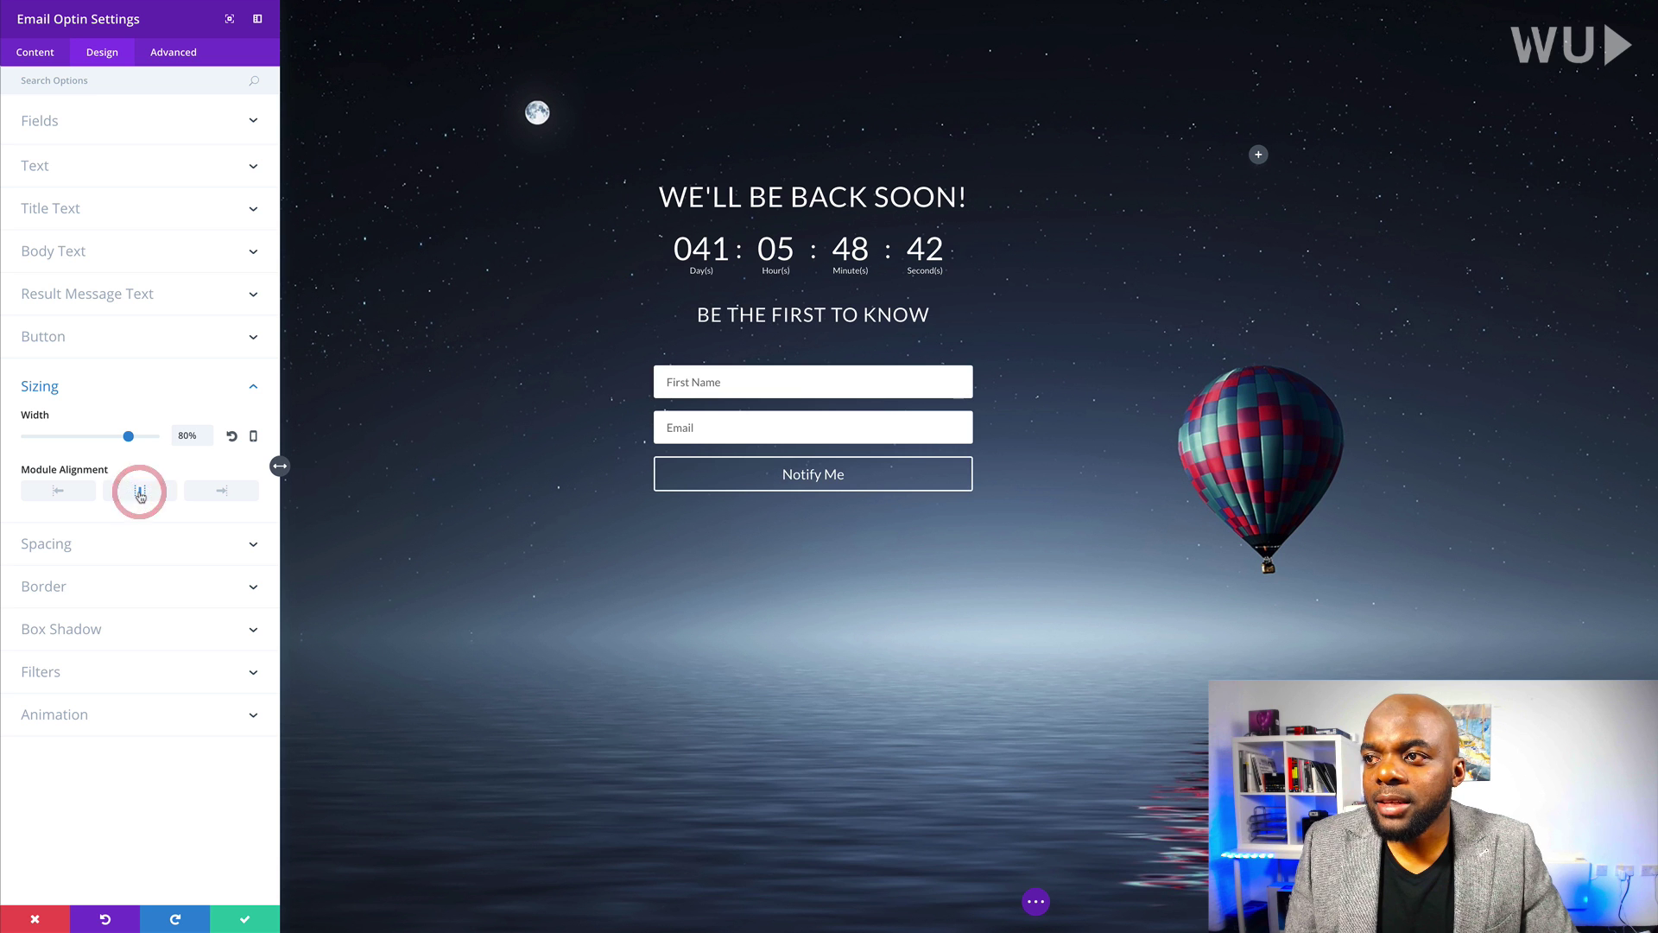
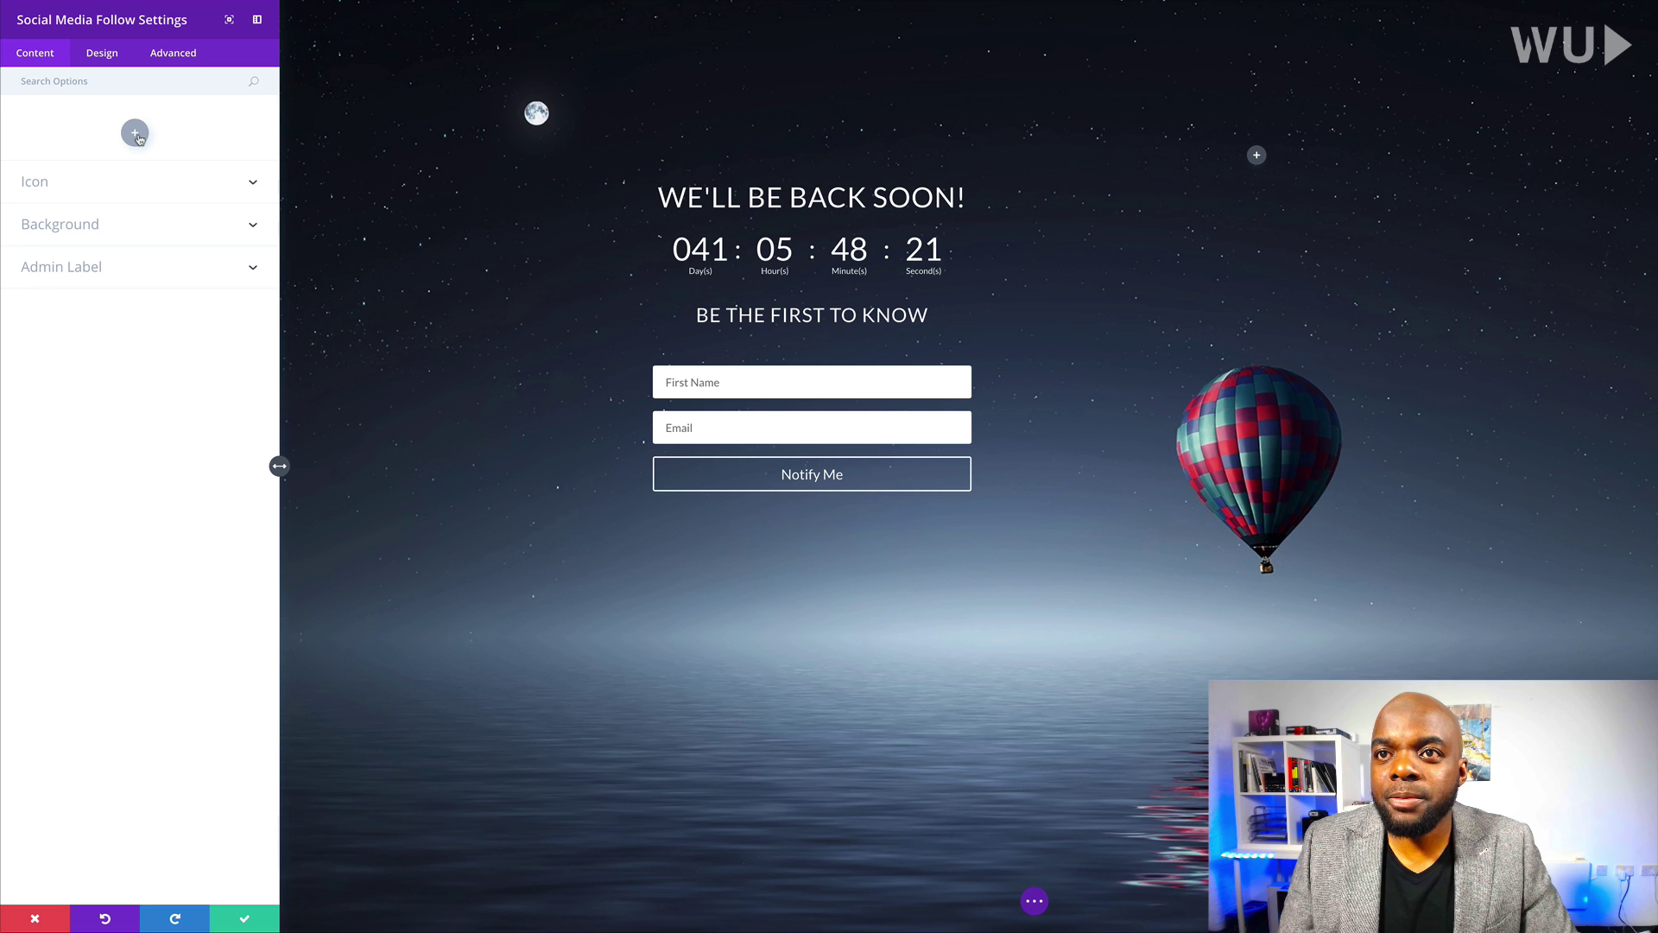
Step: Set the new social network item to Facebook with the account URL "#", then return to the Social Media Follow settings
left_click(94, 176)
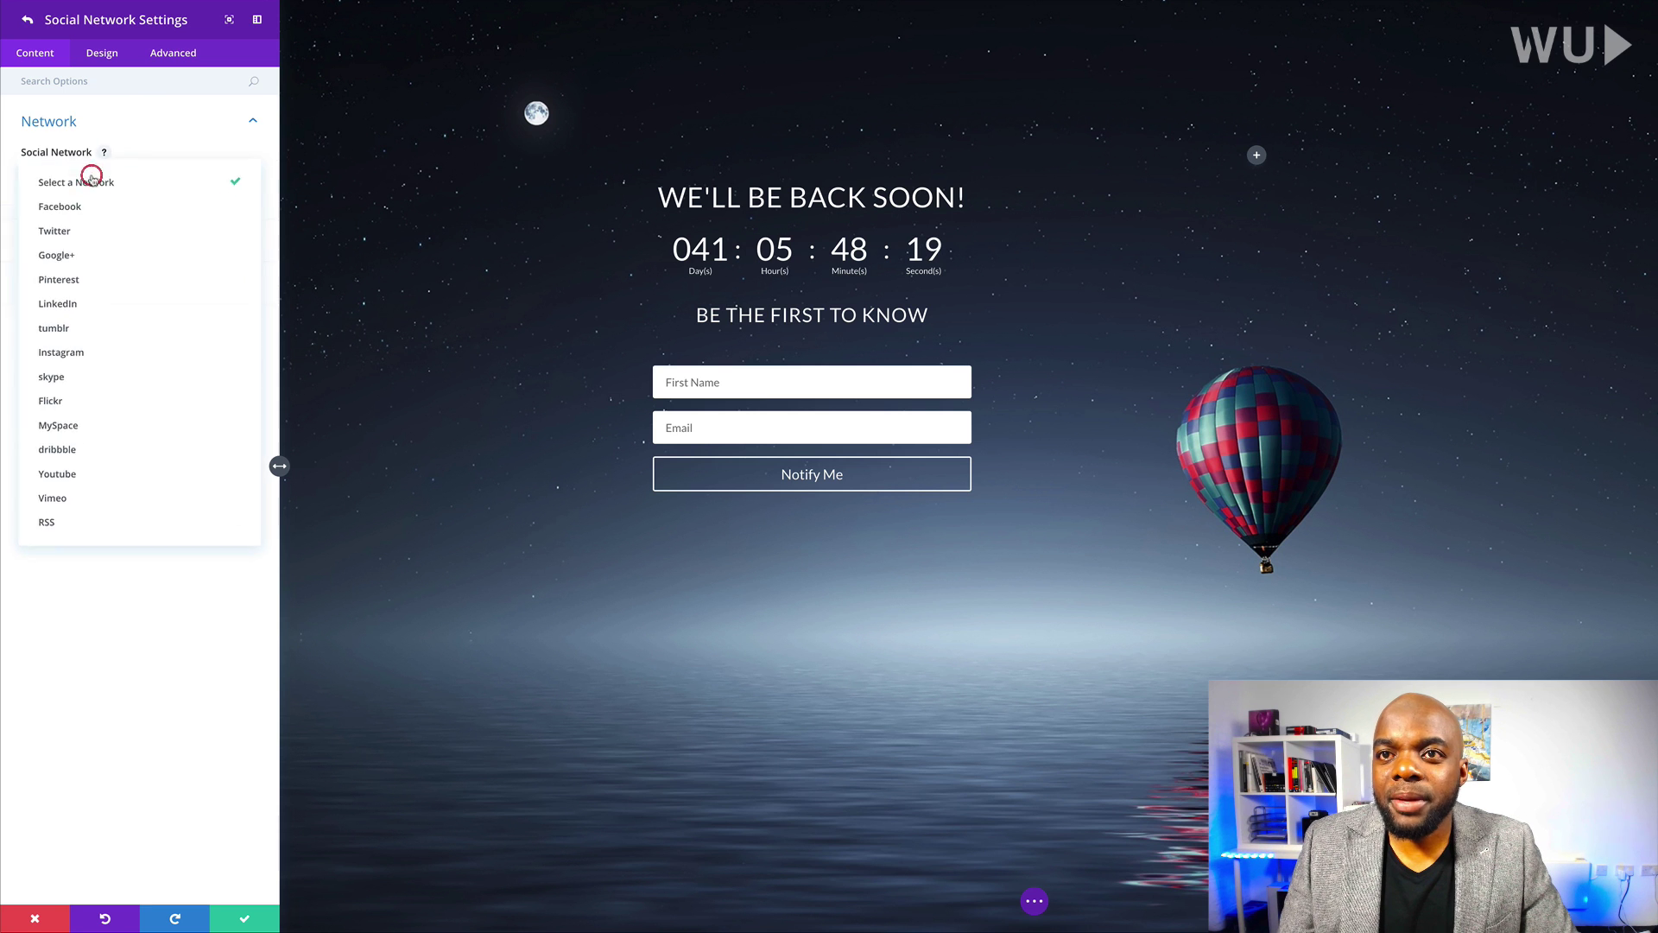
left_click(92, 212)
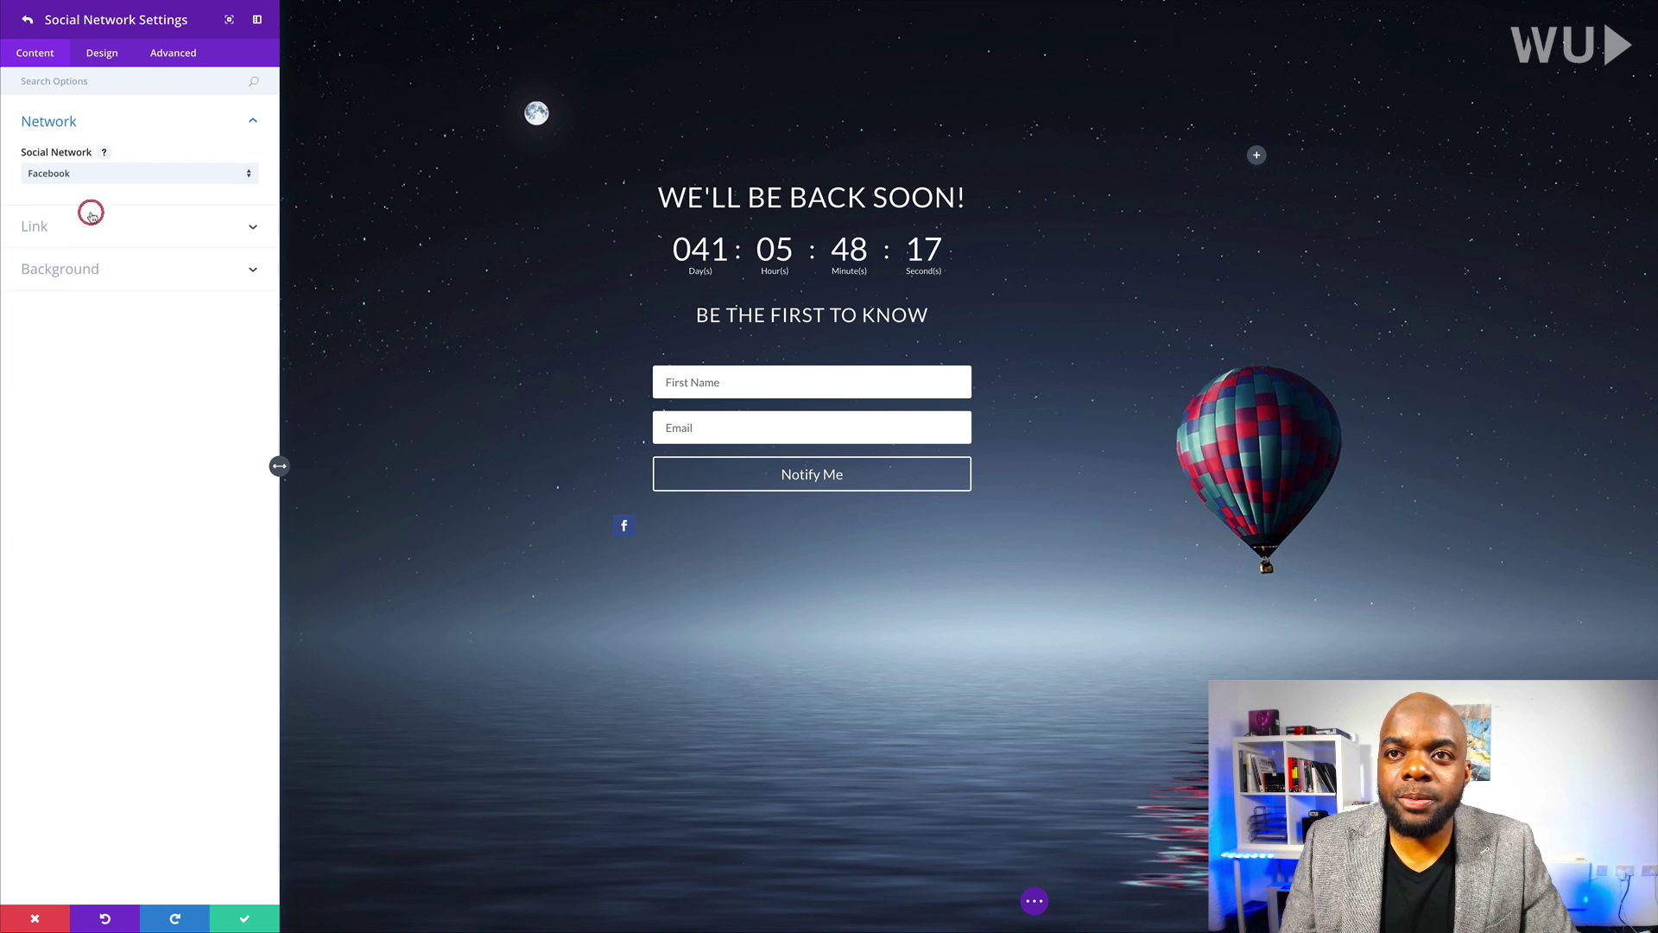
left_click(48, 230)
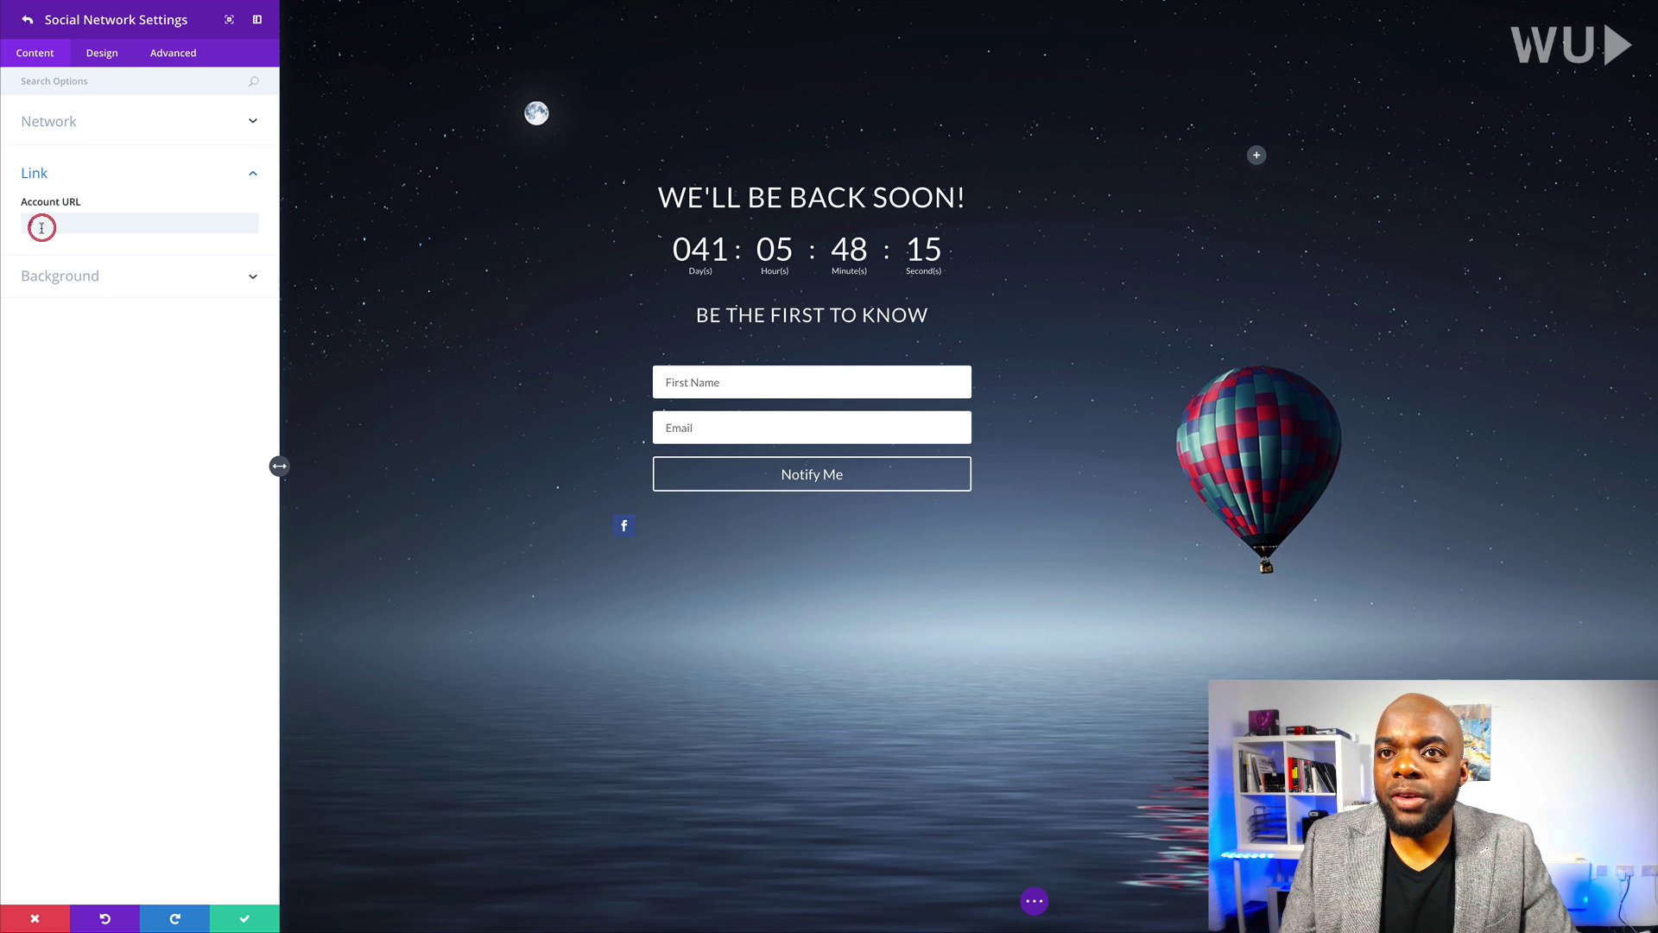
left_click(35, 226)
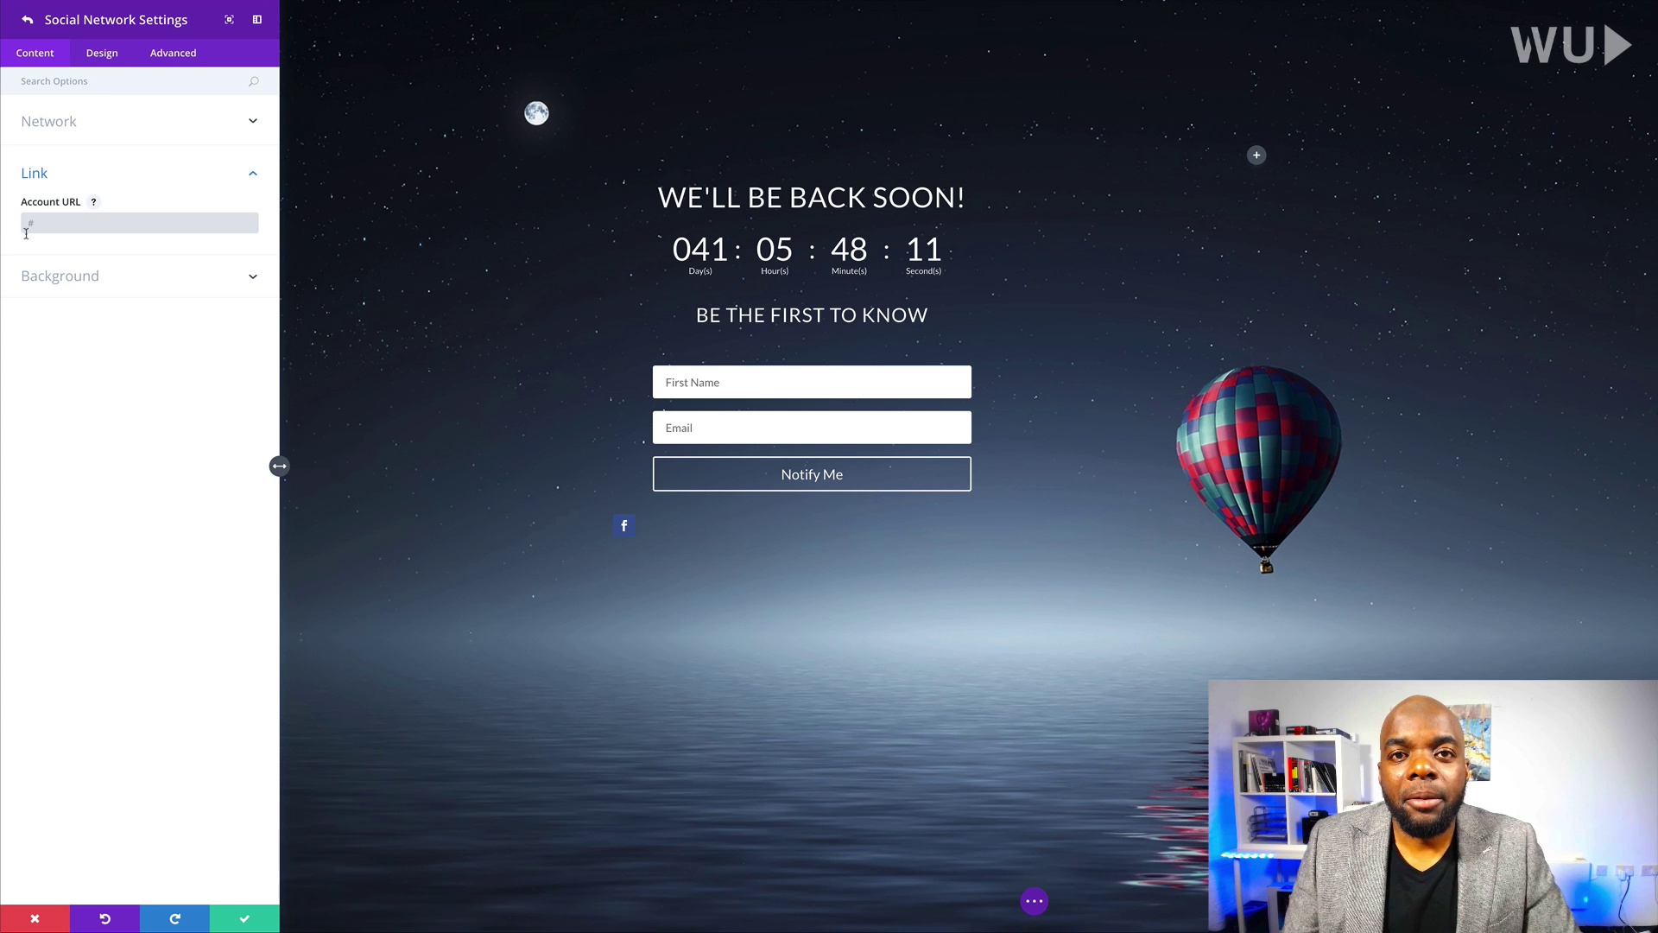
type("#")
left_click(74, 360)
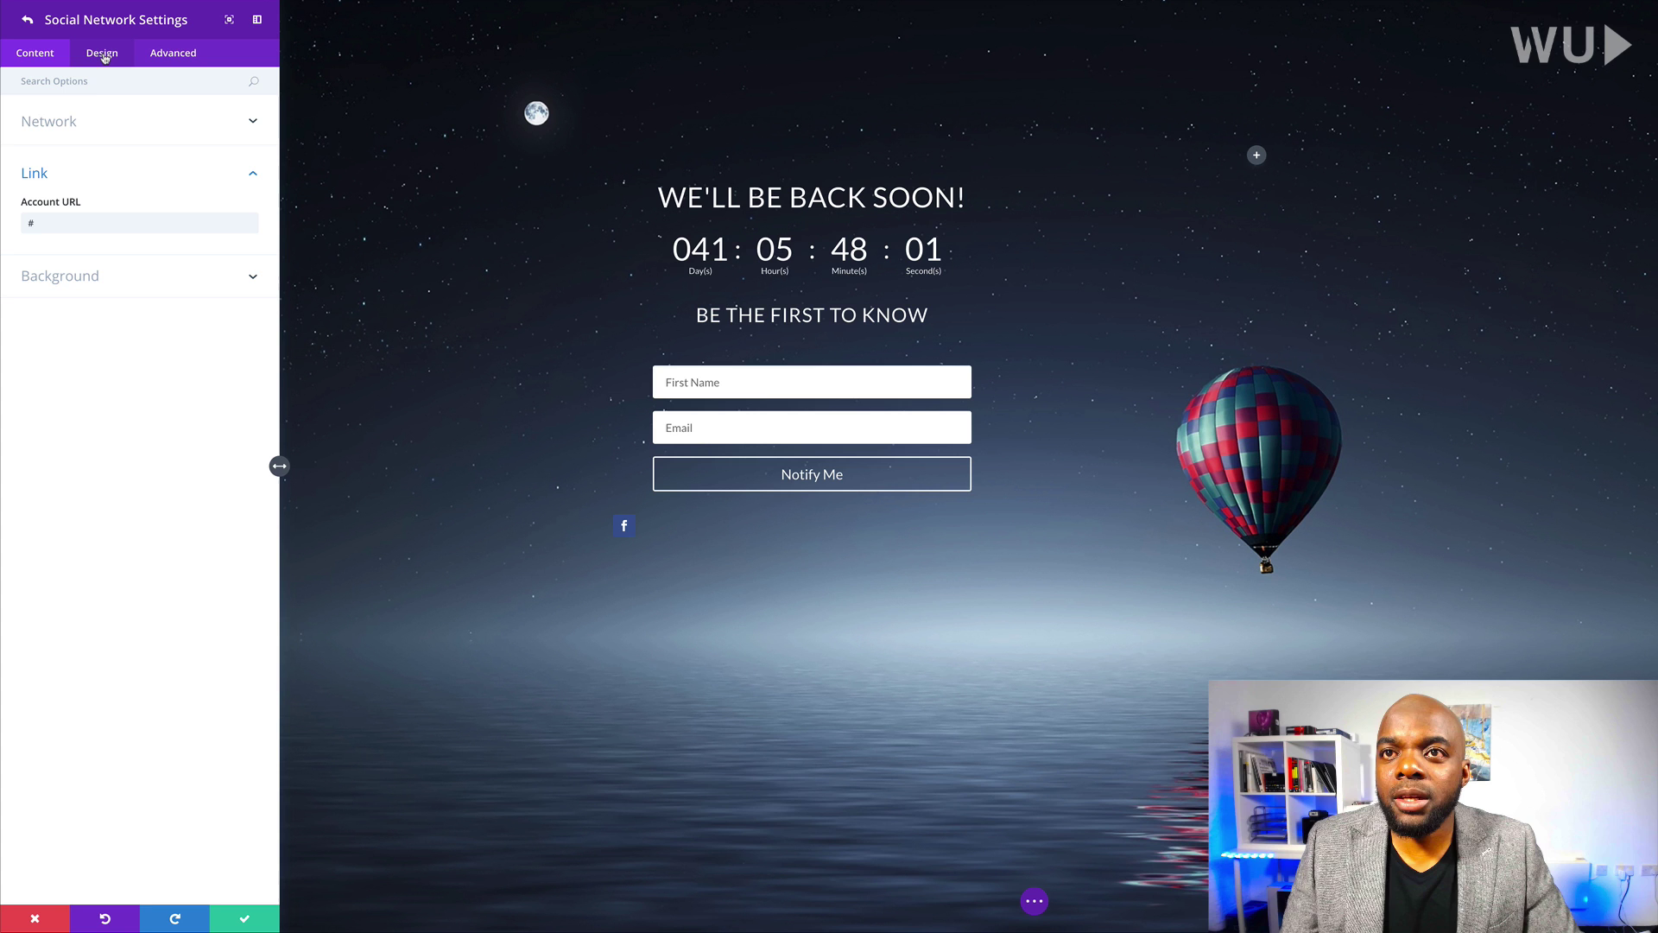
left_click(30, 22)
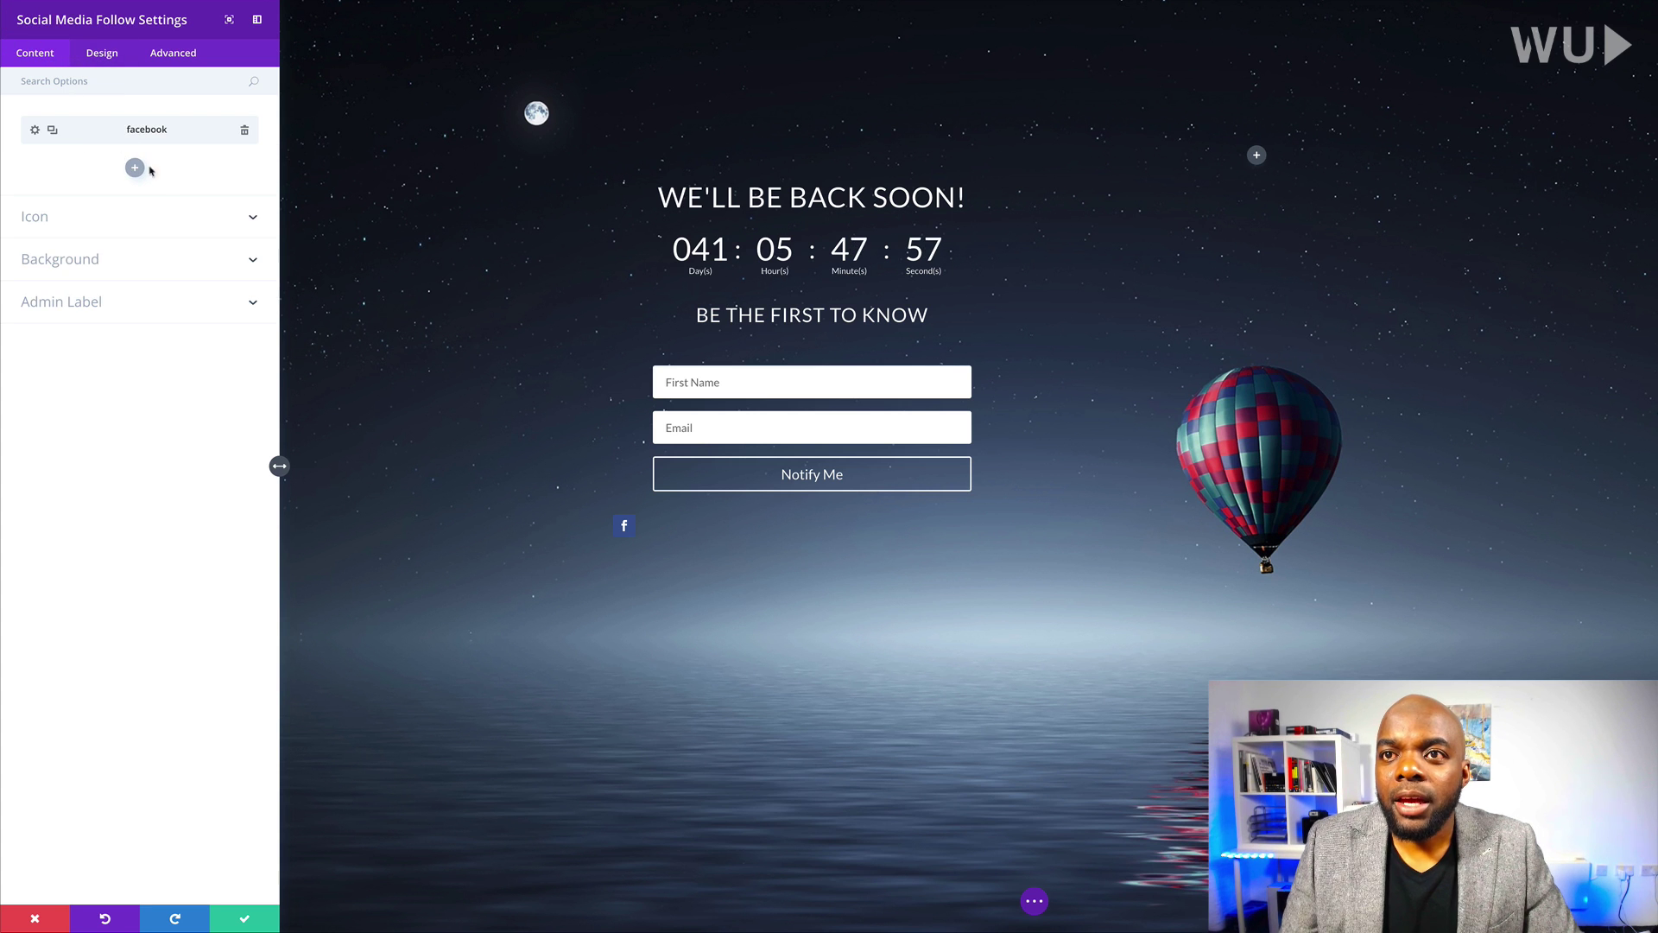
Step: Add Twitter as the second network in the Social Media Follow module
left_click(135, 171)
left_click(72, 124)
left_click(80, 175)
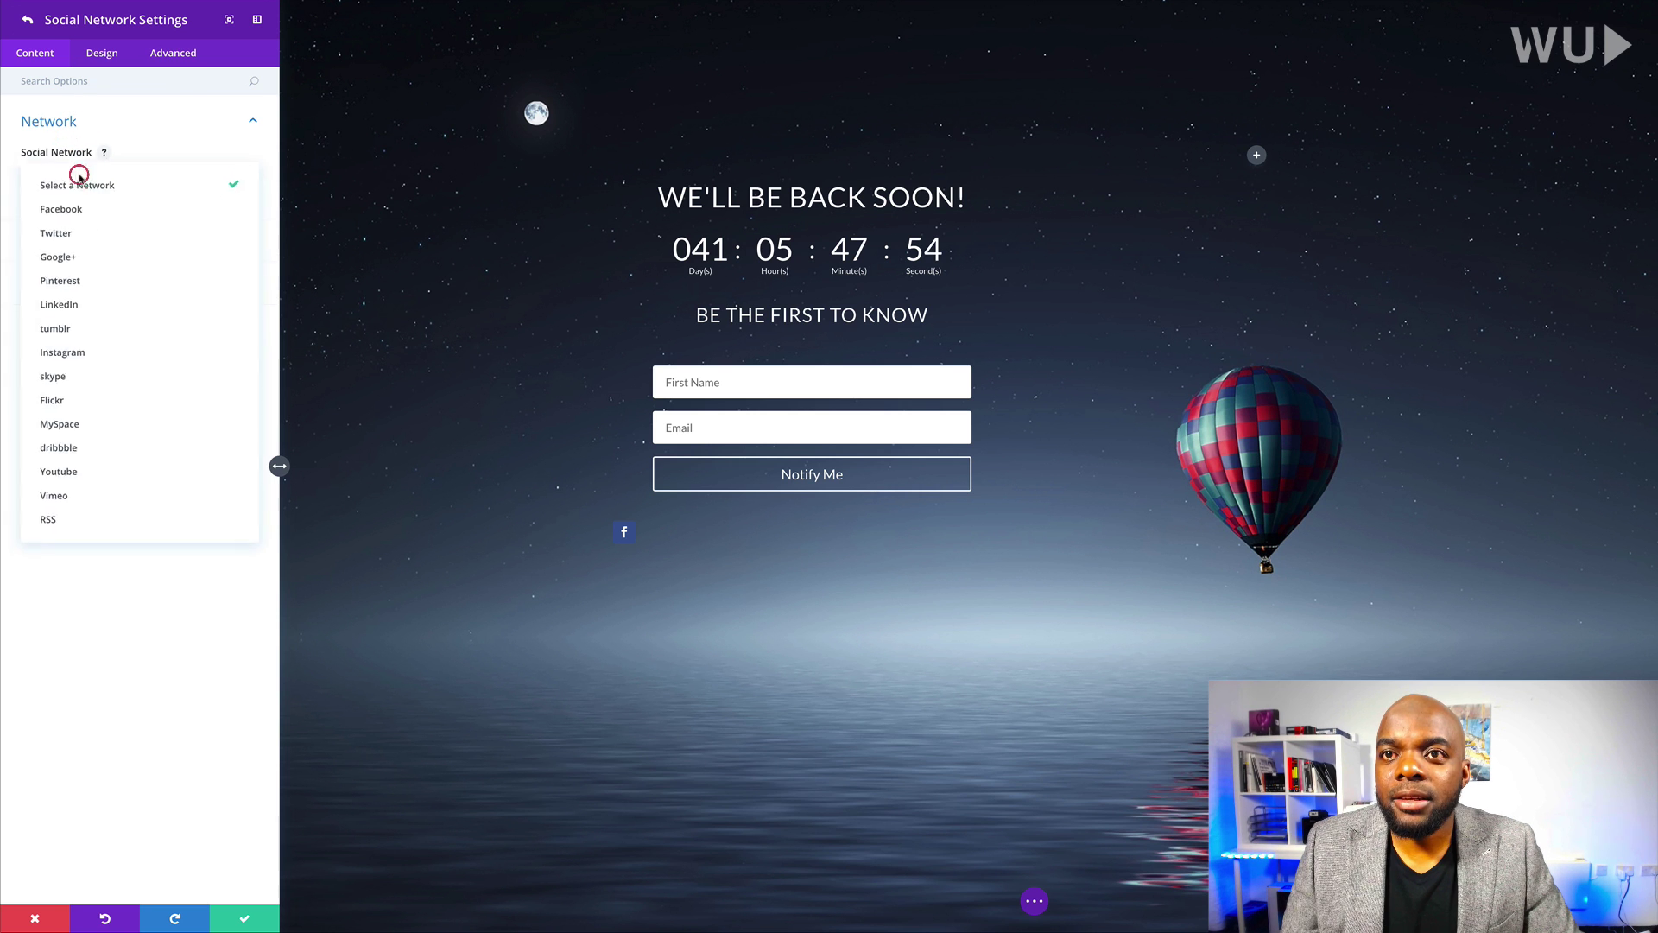
left_click(91, 242)
left_click(28, 20)
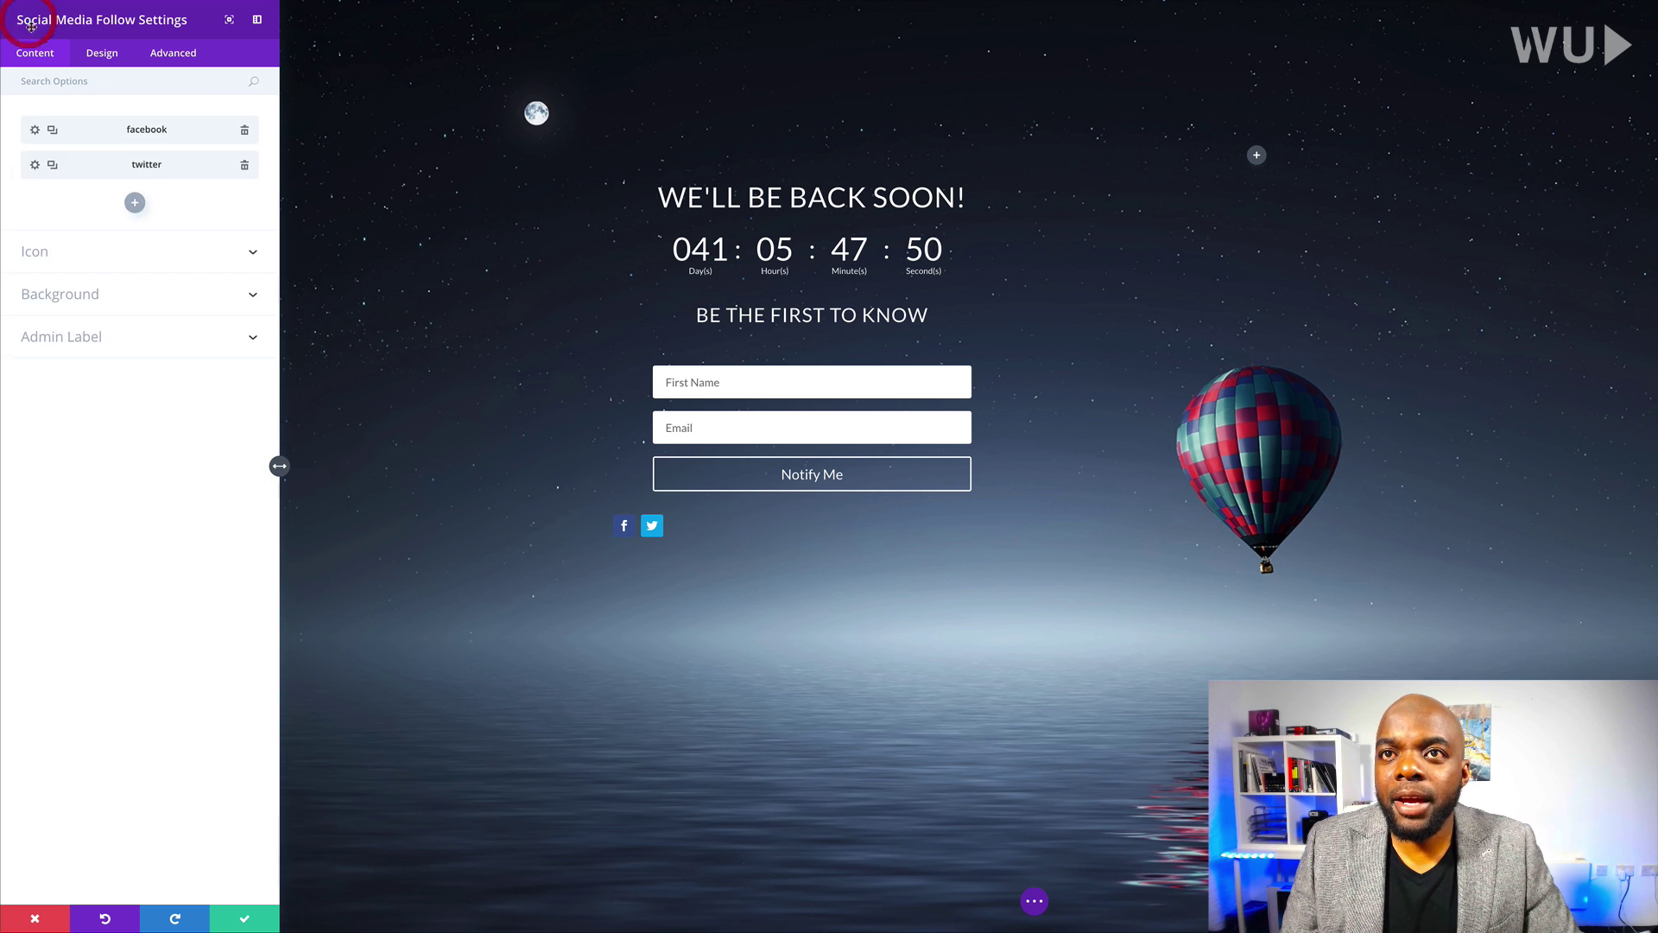
Step: Add Google+ and LinkedIn to the Social Media Follow module after the Twitter item
left_click(136, 204)
left_click(88, 174)
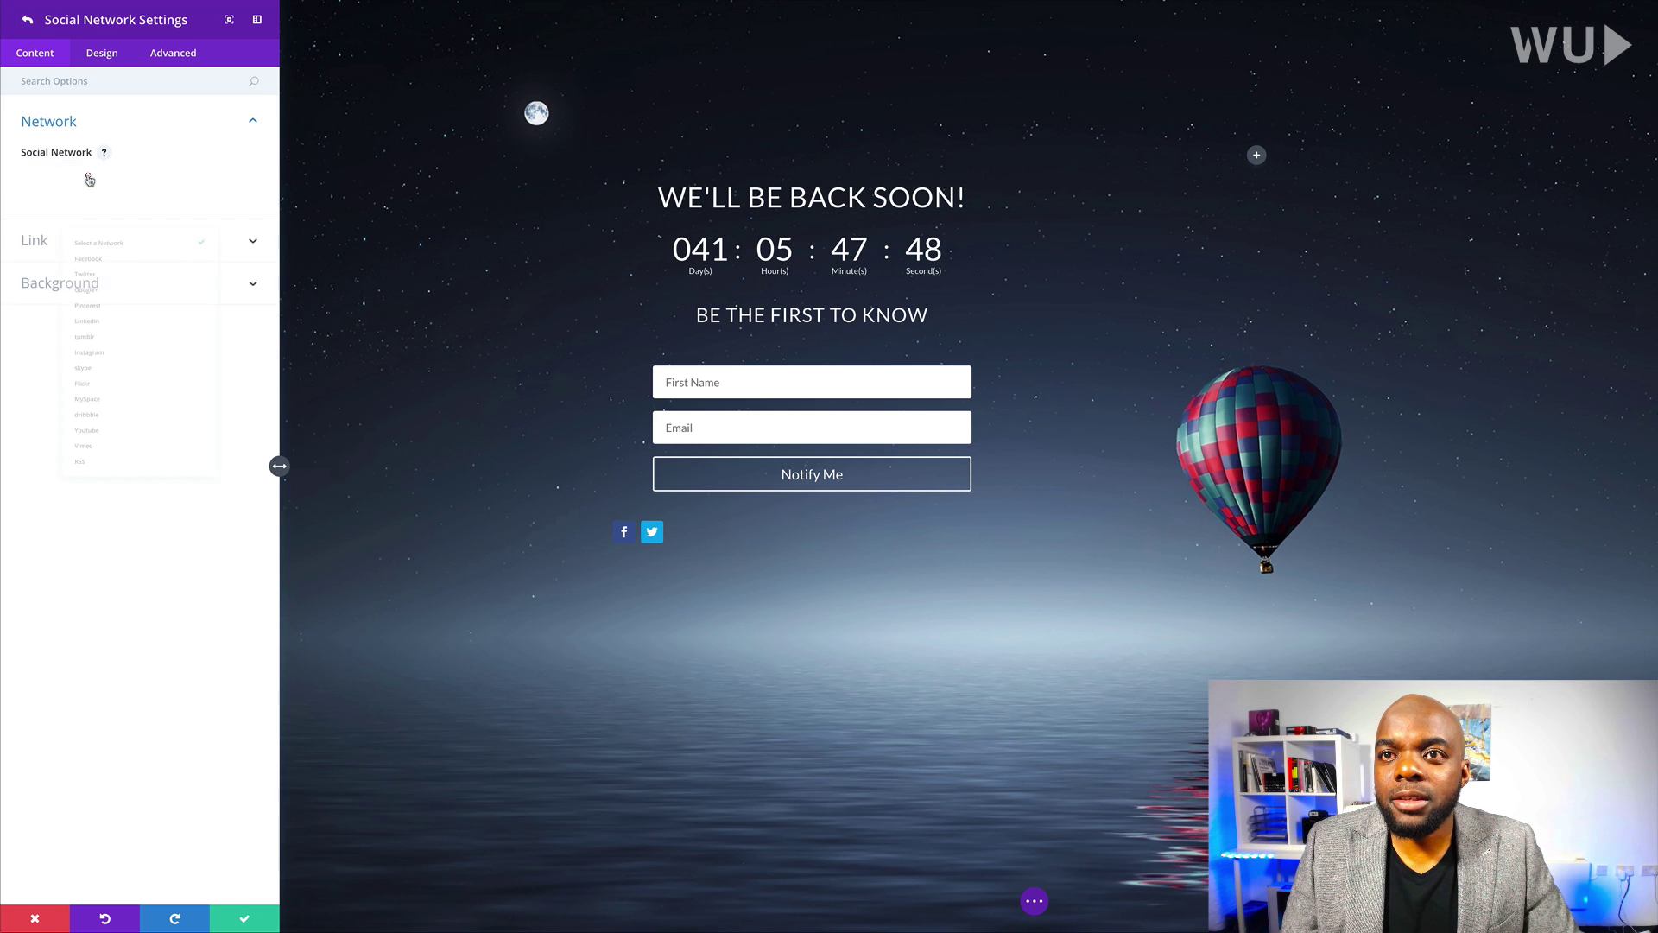
left_click(82, 257)
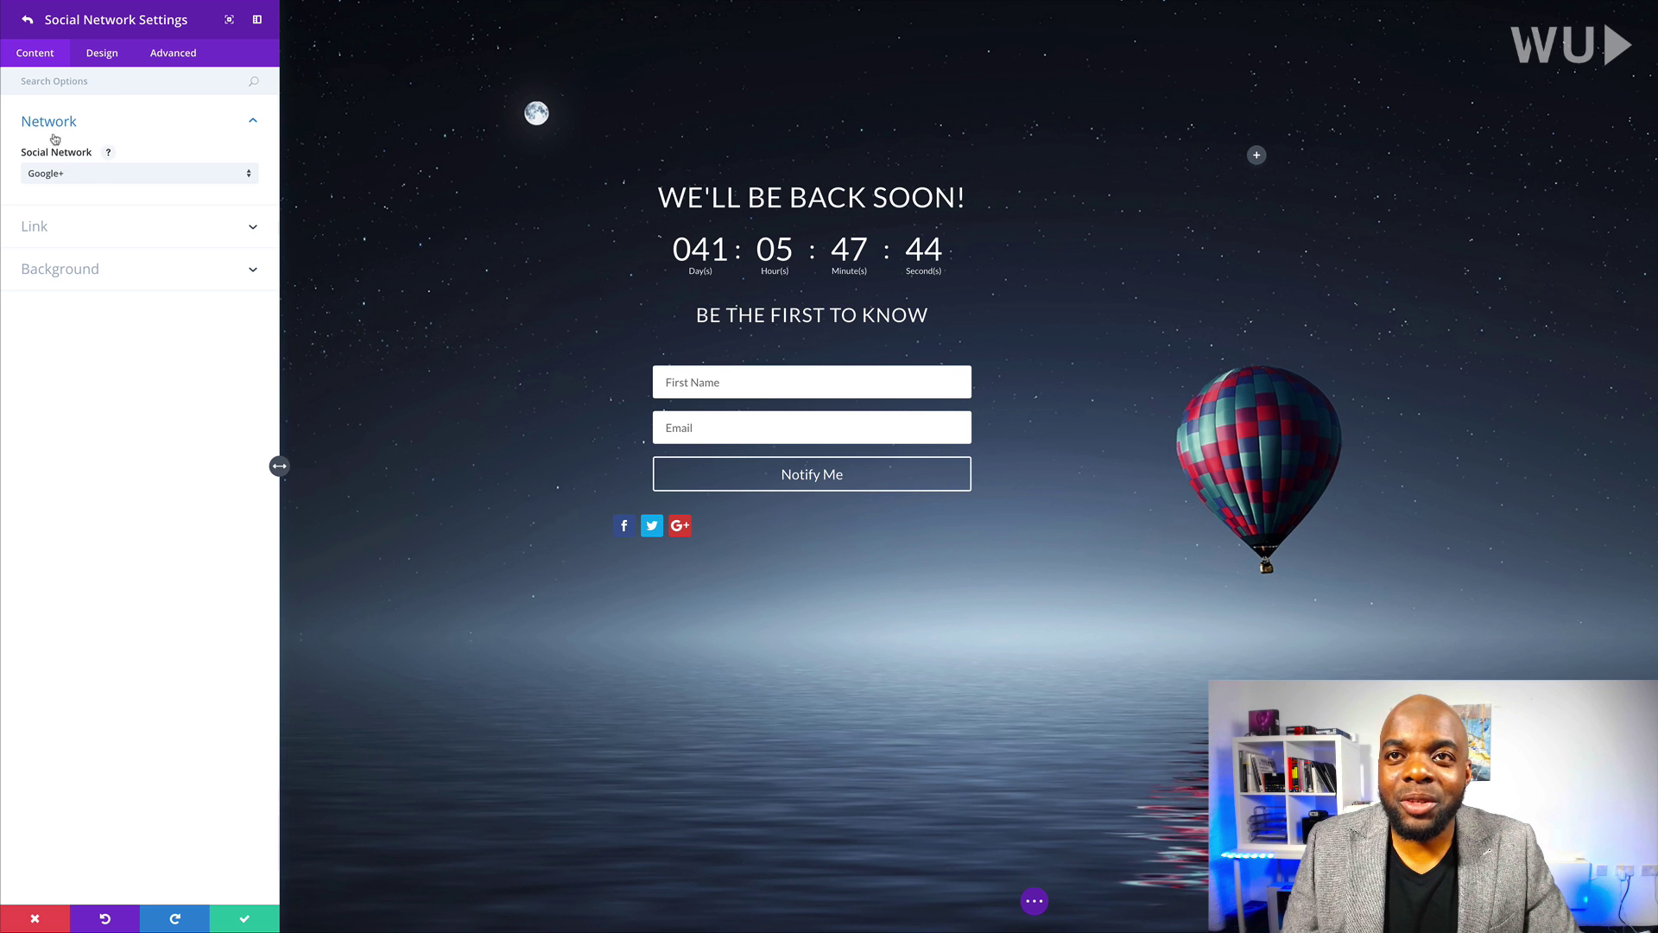
left_click(29, 21)
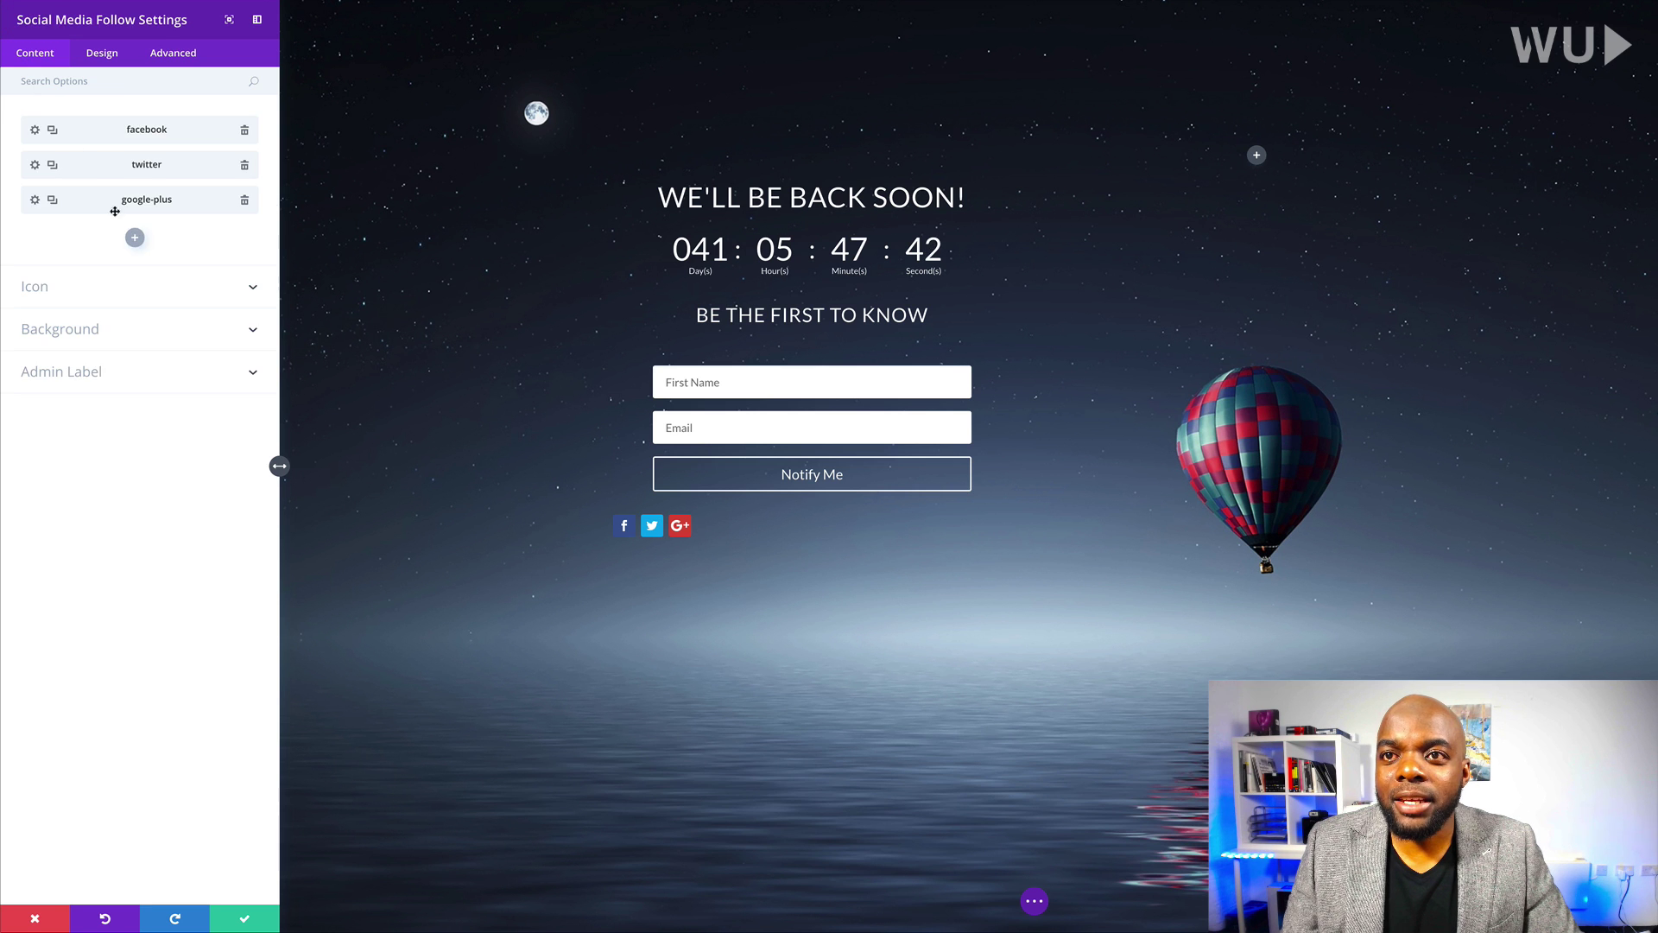
left_click(135, 242)
left_click(76, 174)
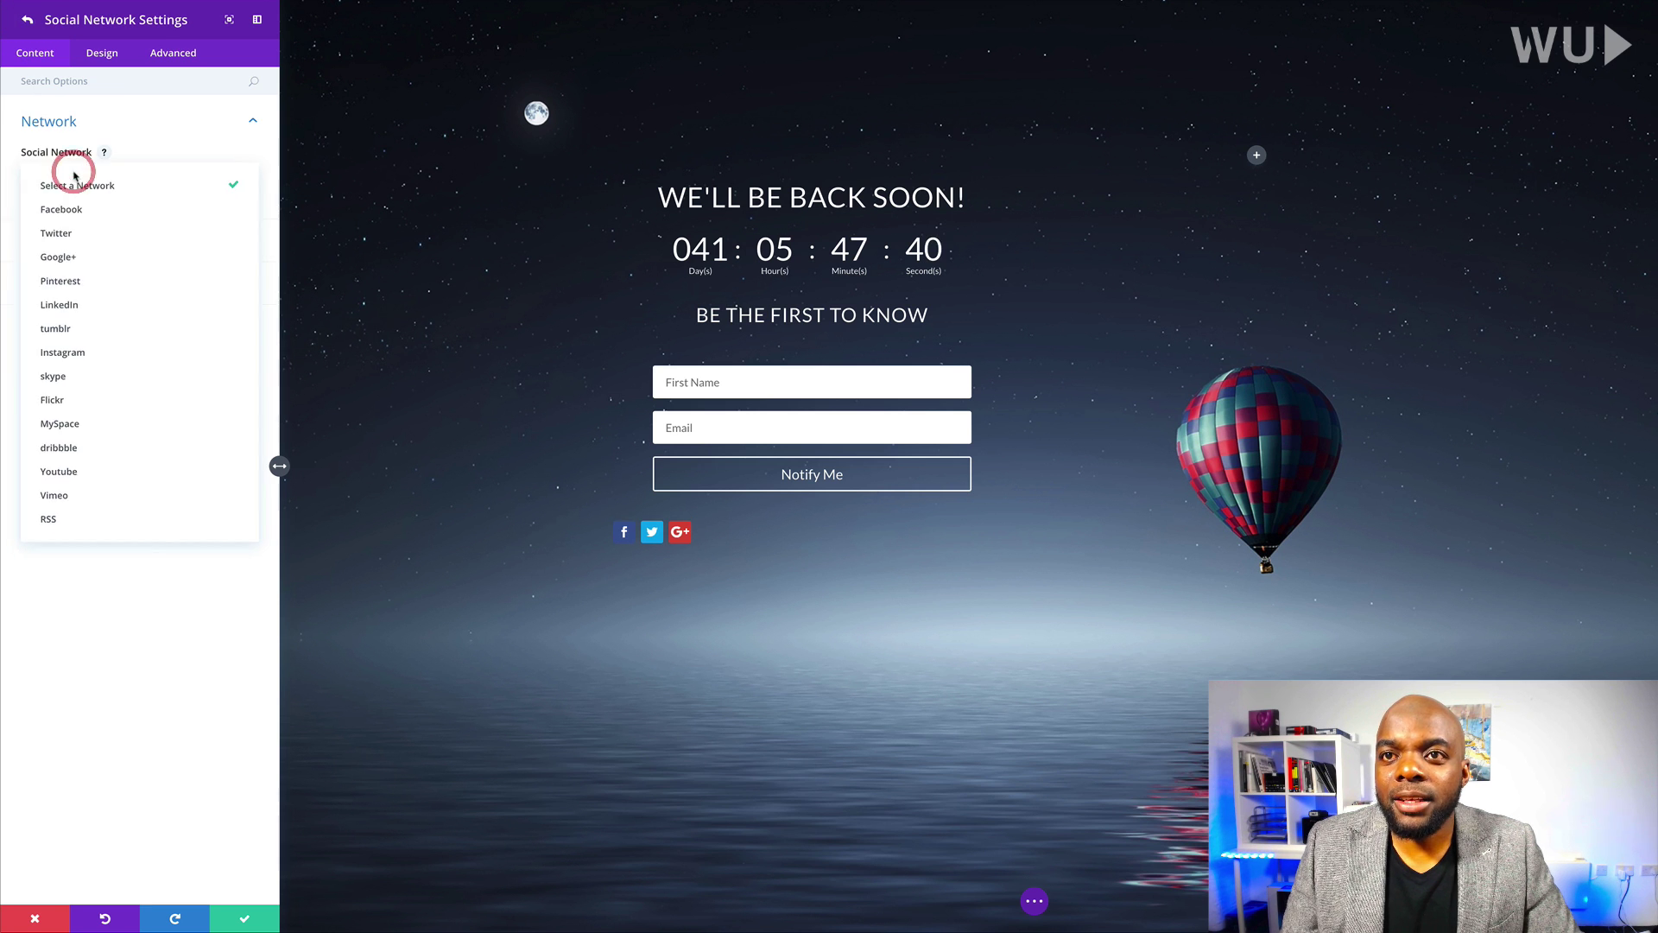
left_click(90, 305)
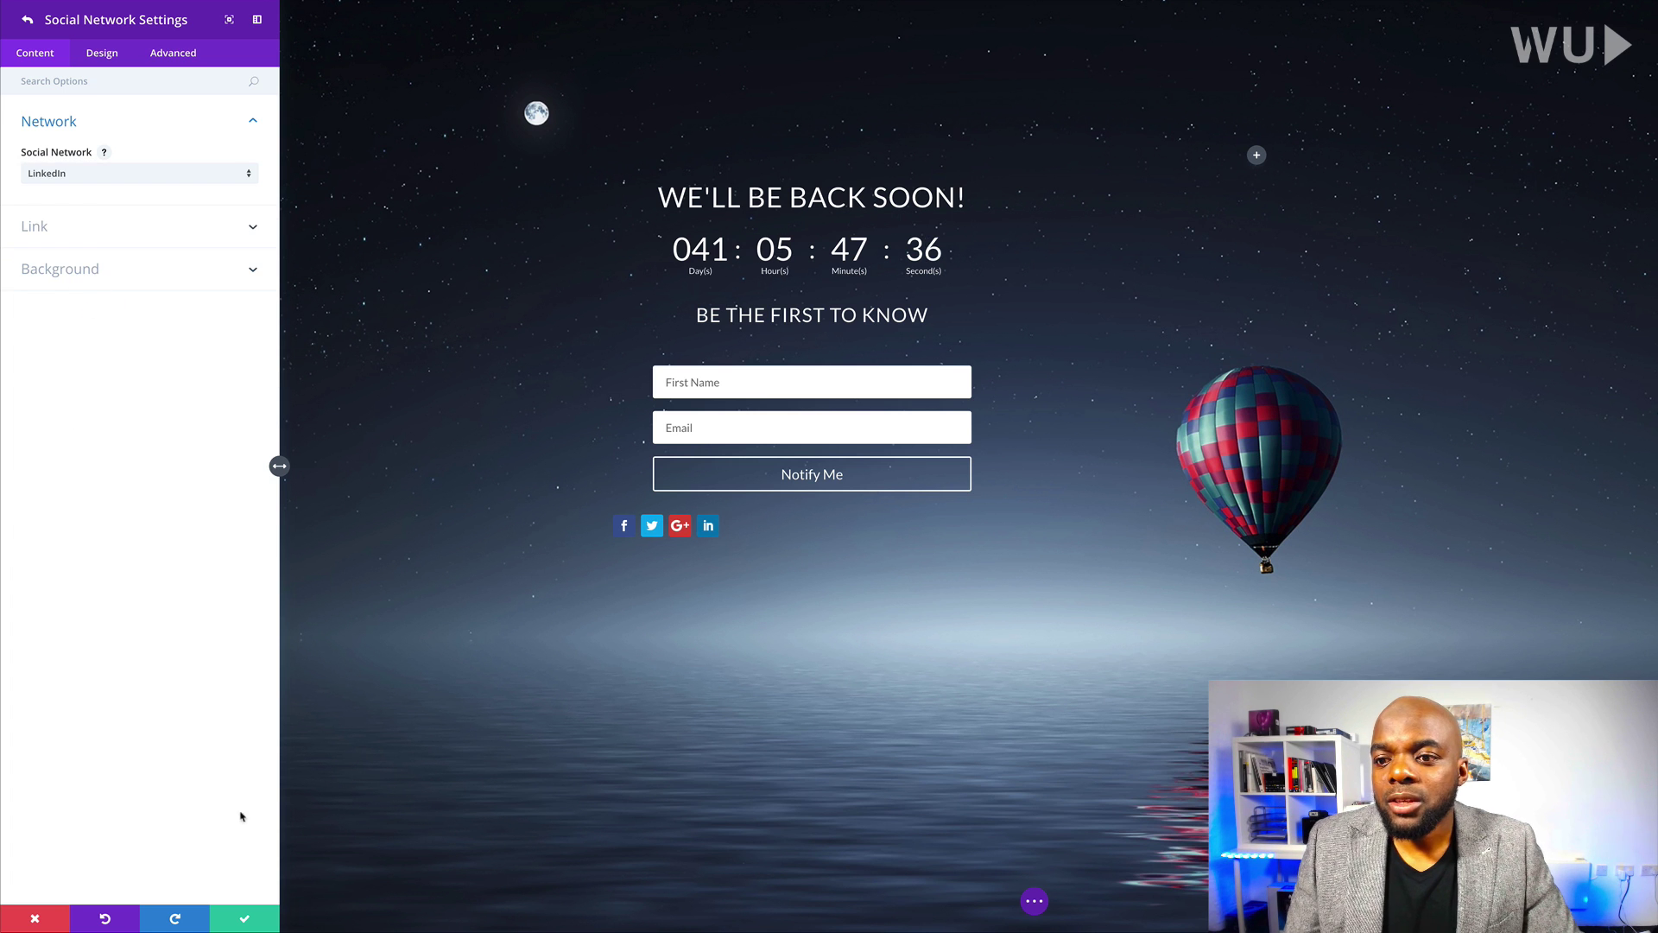
Step: Center the item alignment of the Social Media Follow module and save its settings
left_click(104, 55)
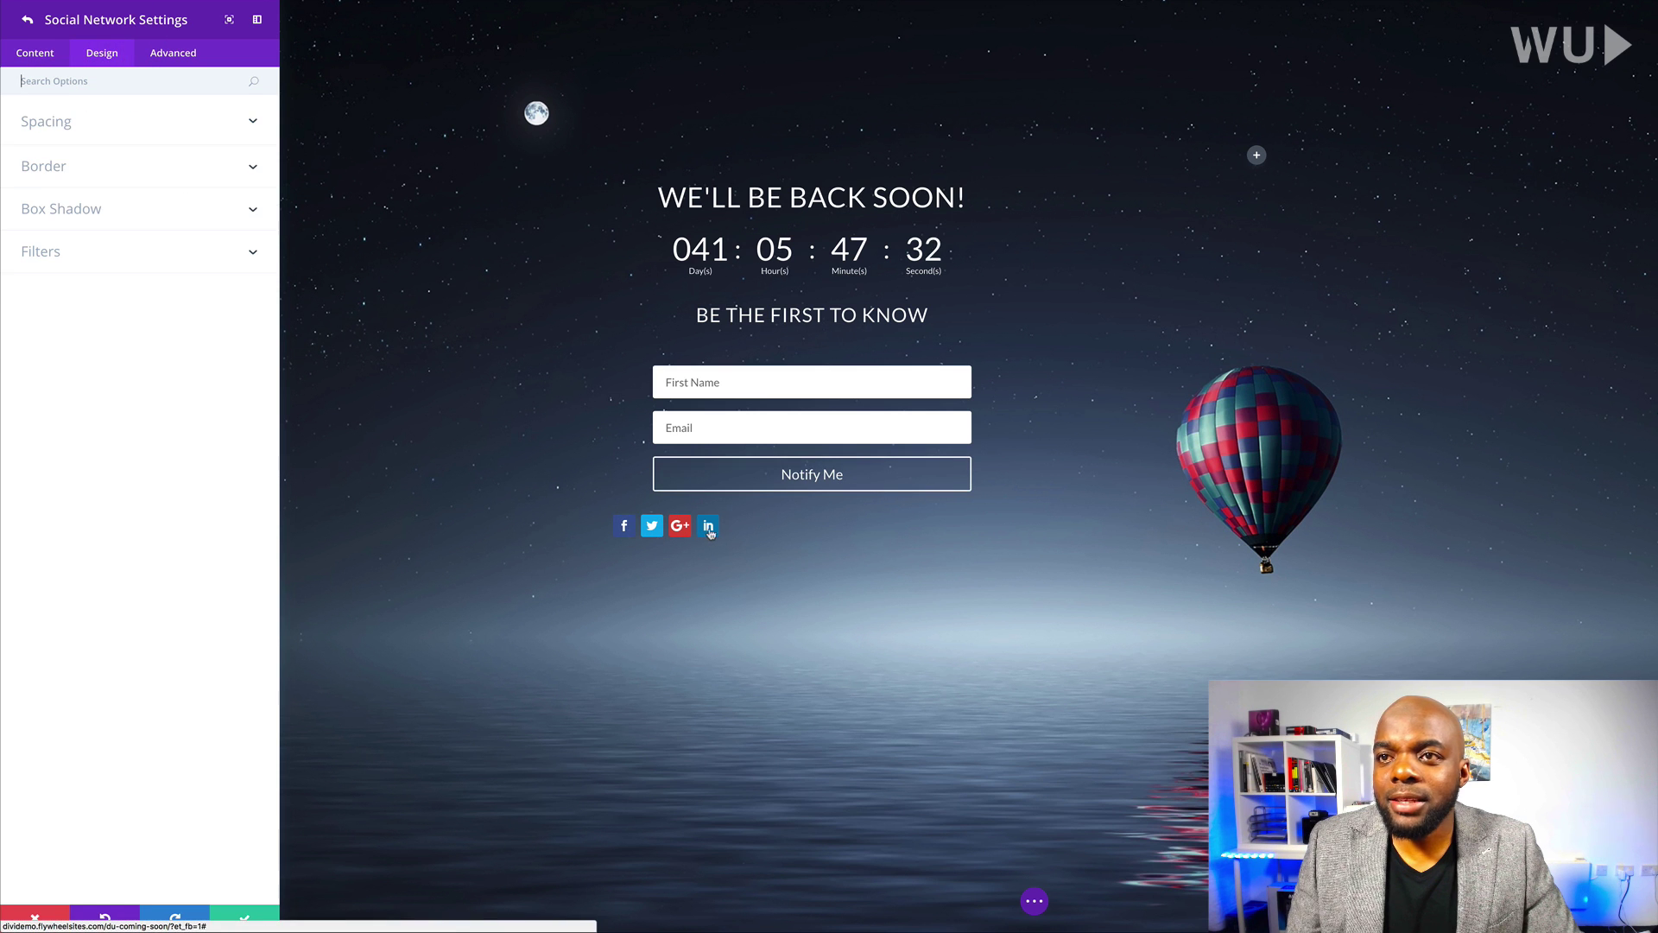
left_click(27, 19)
left_click(81, 125)
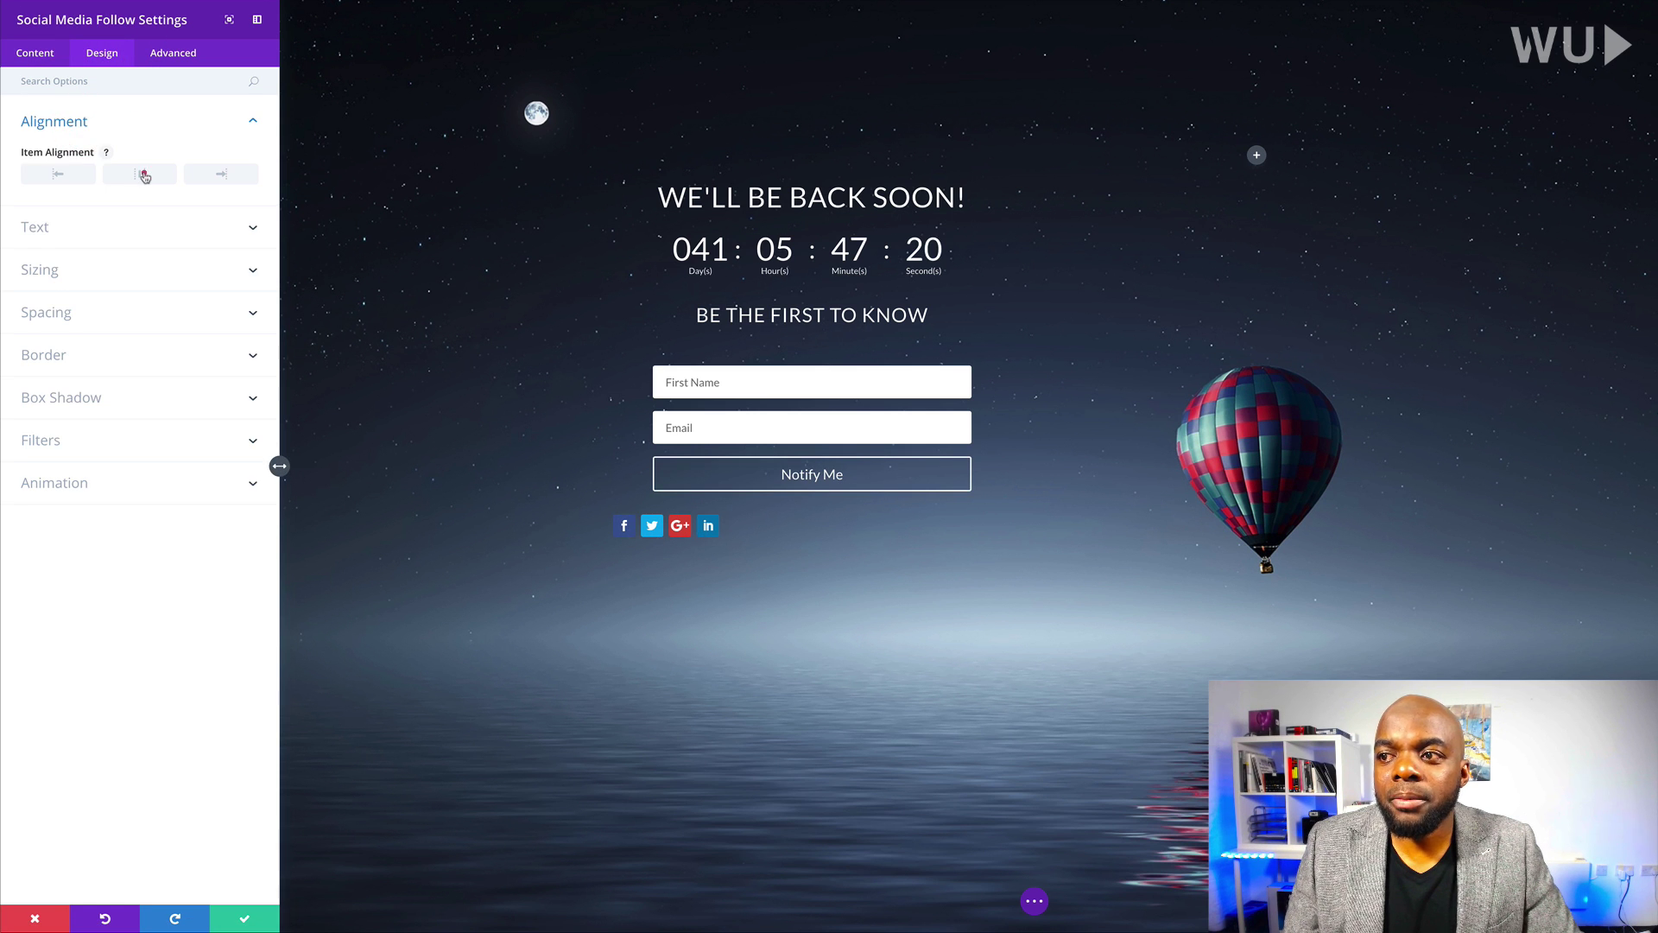
left_click(145, 175)
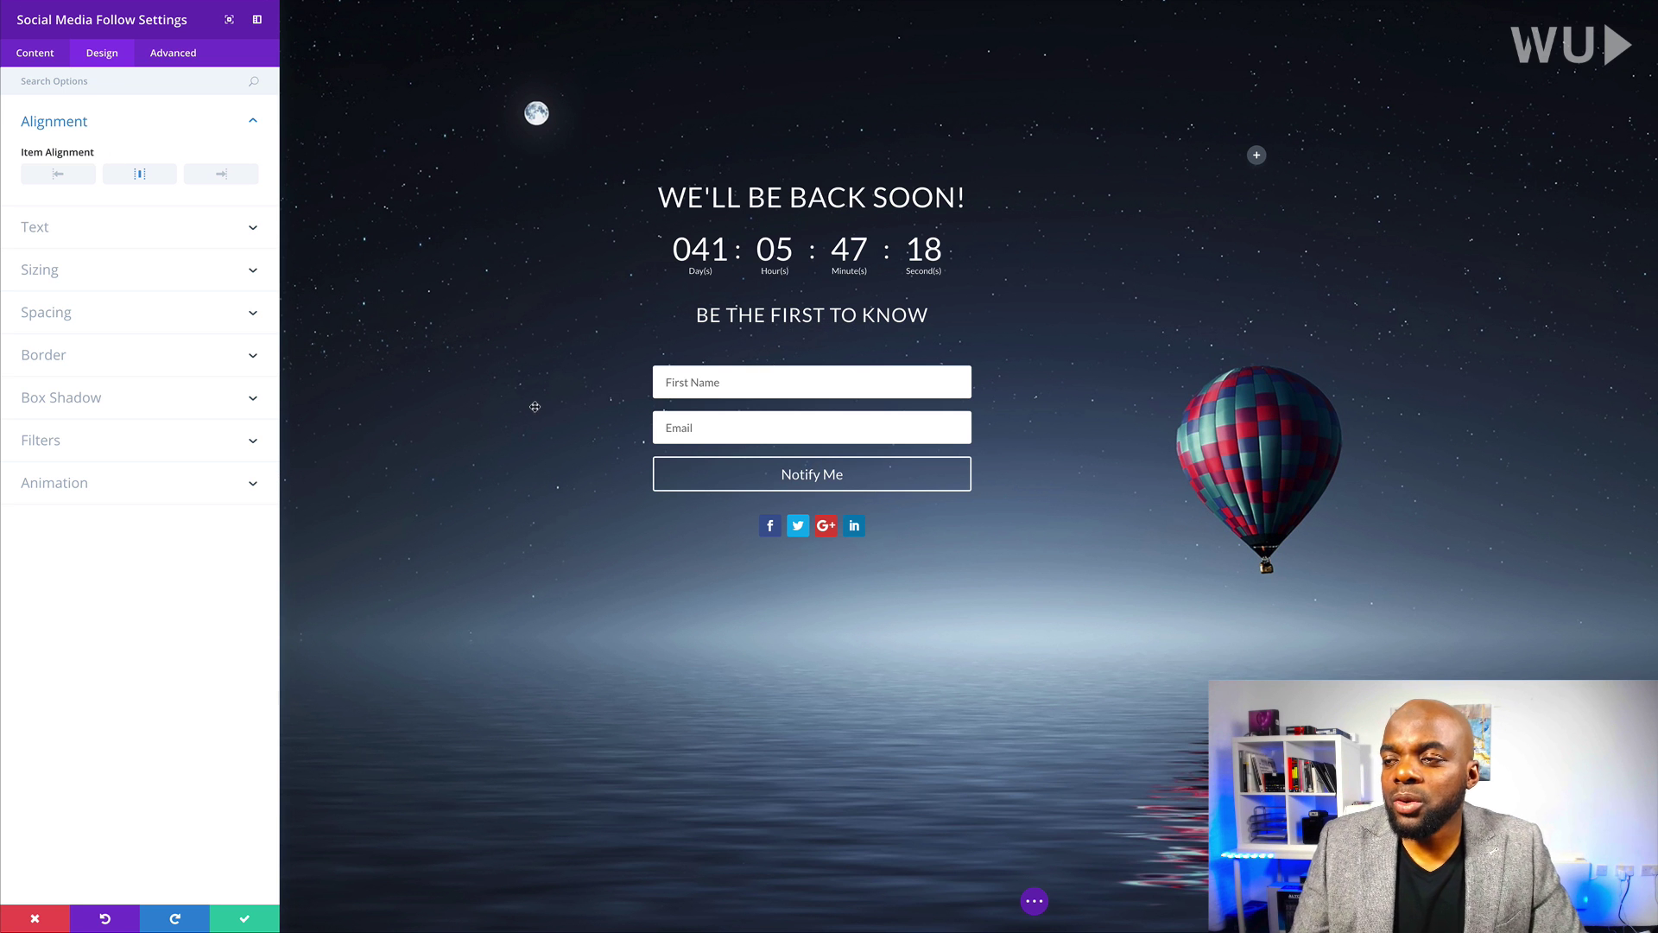
left_click(245, 919)
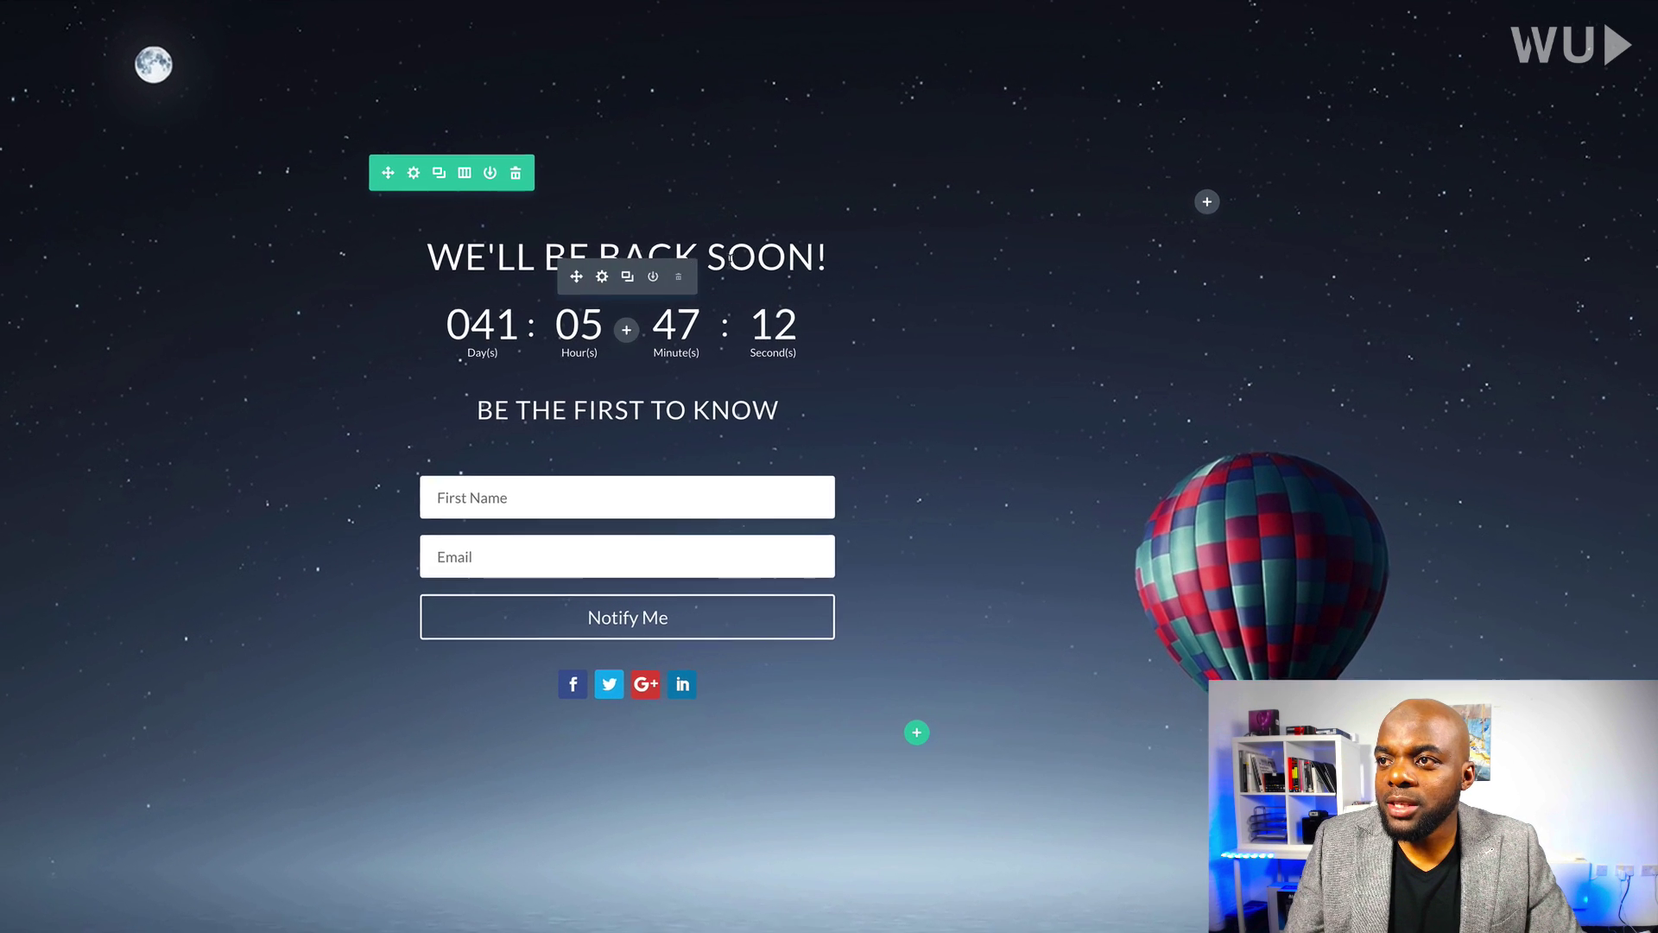
Step: Give the row's Column 1 a dark #1e1e21 background at 0.43 opacity and save the row settings
left_click(403, 178)
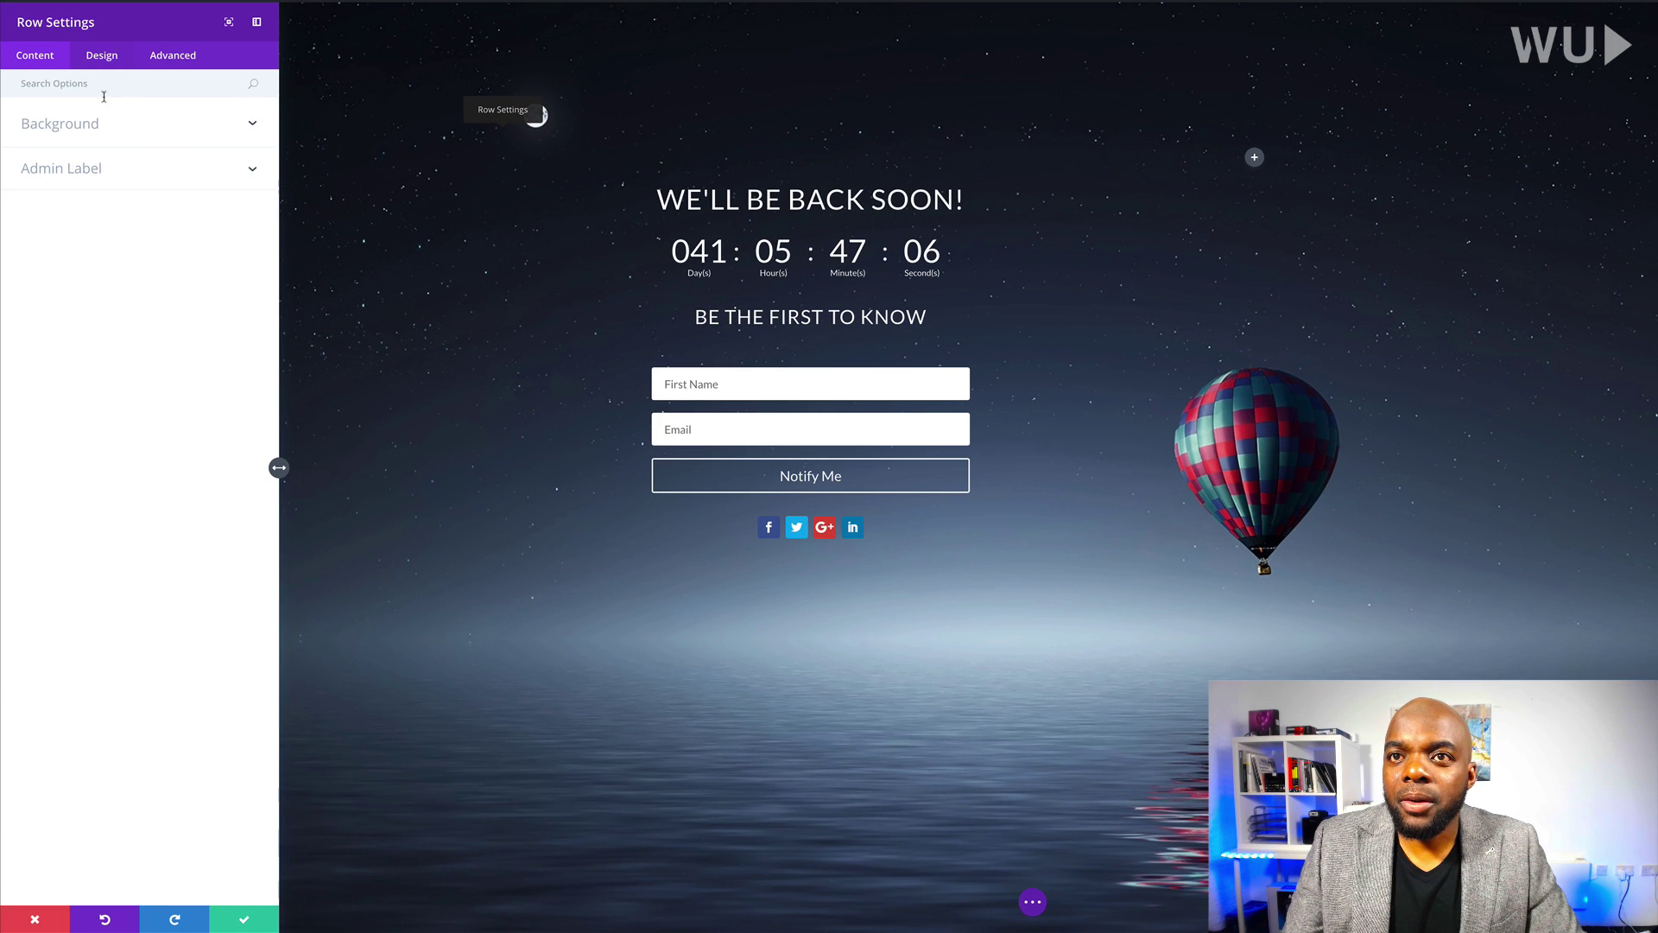
left_click(83, 124)
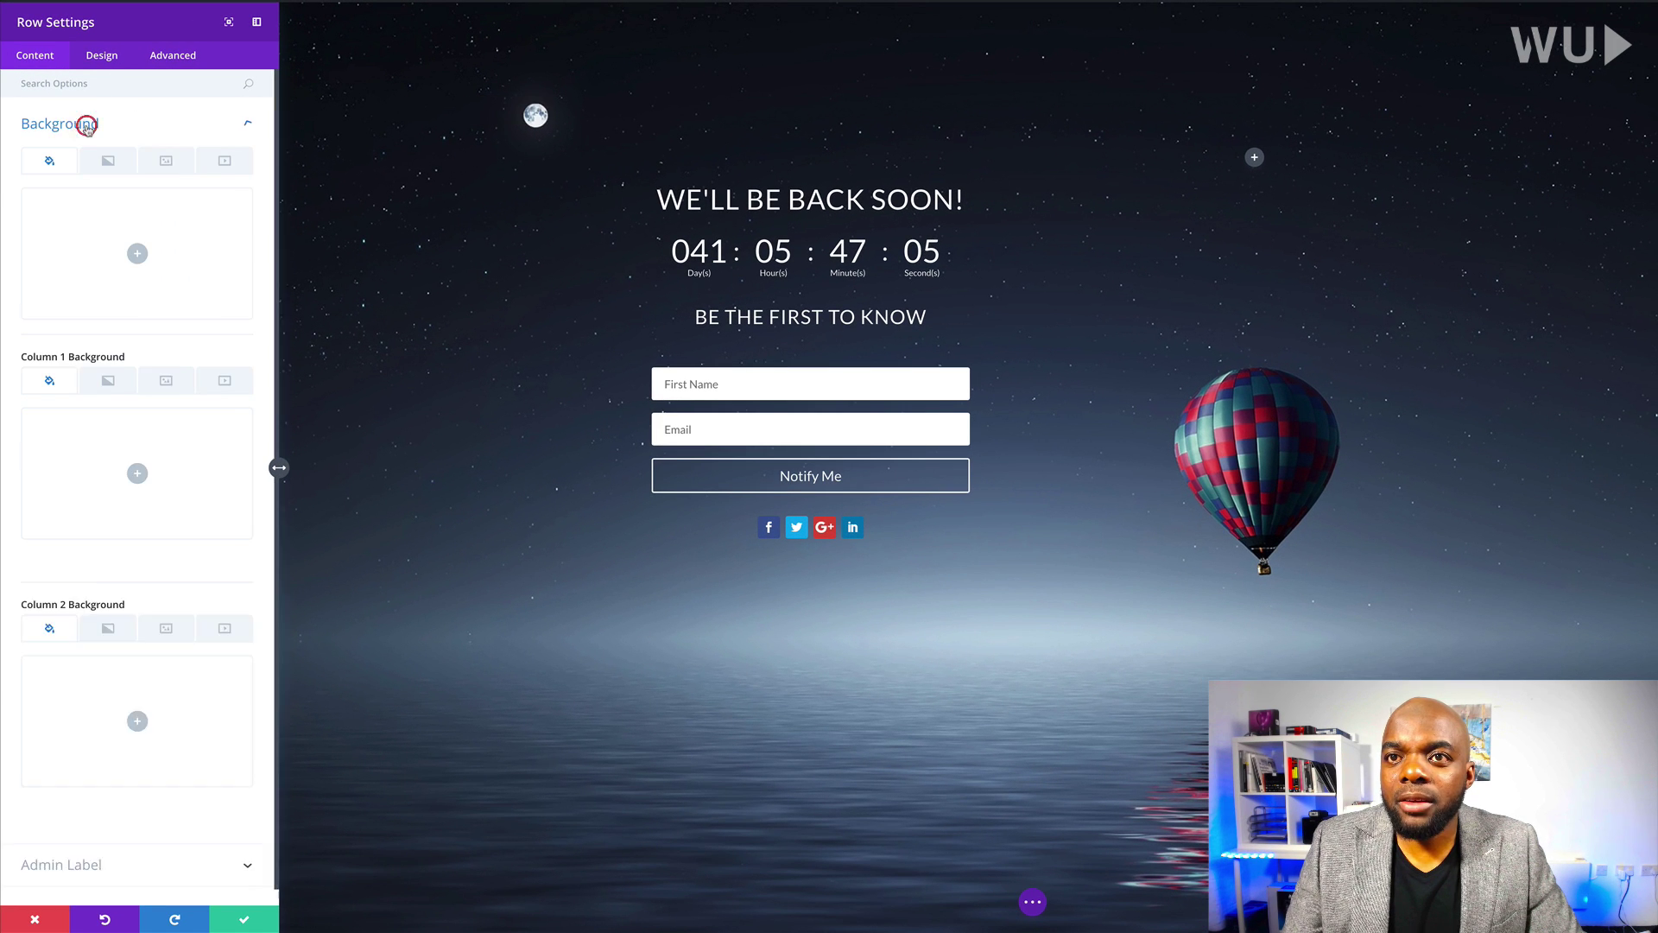
left_click(140, 473)
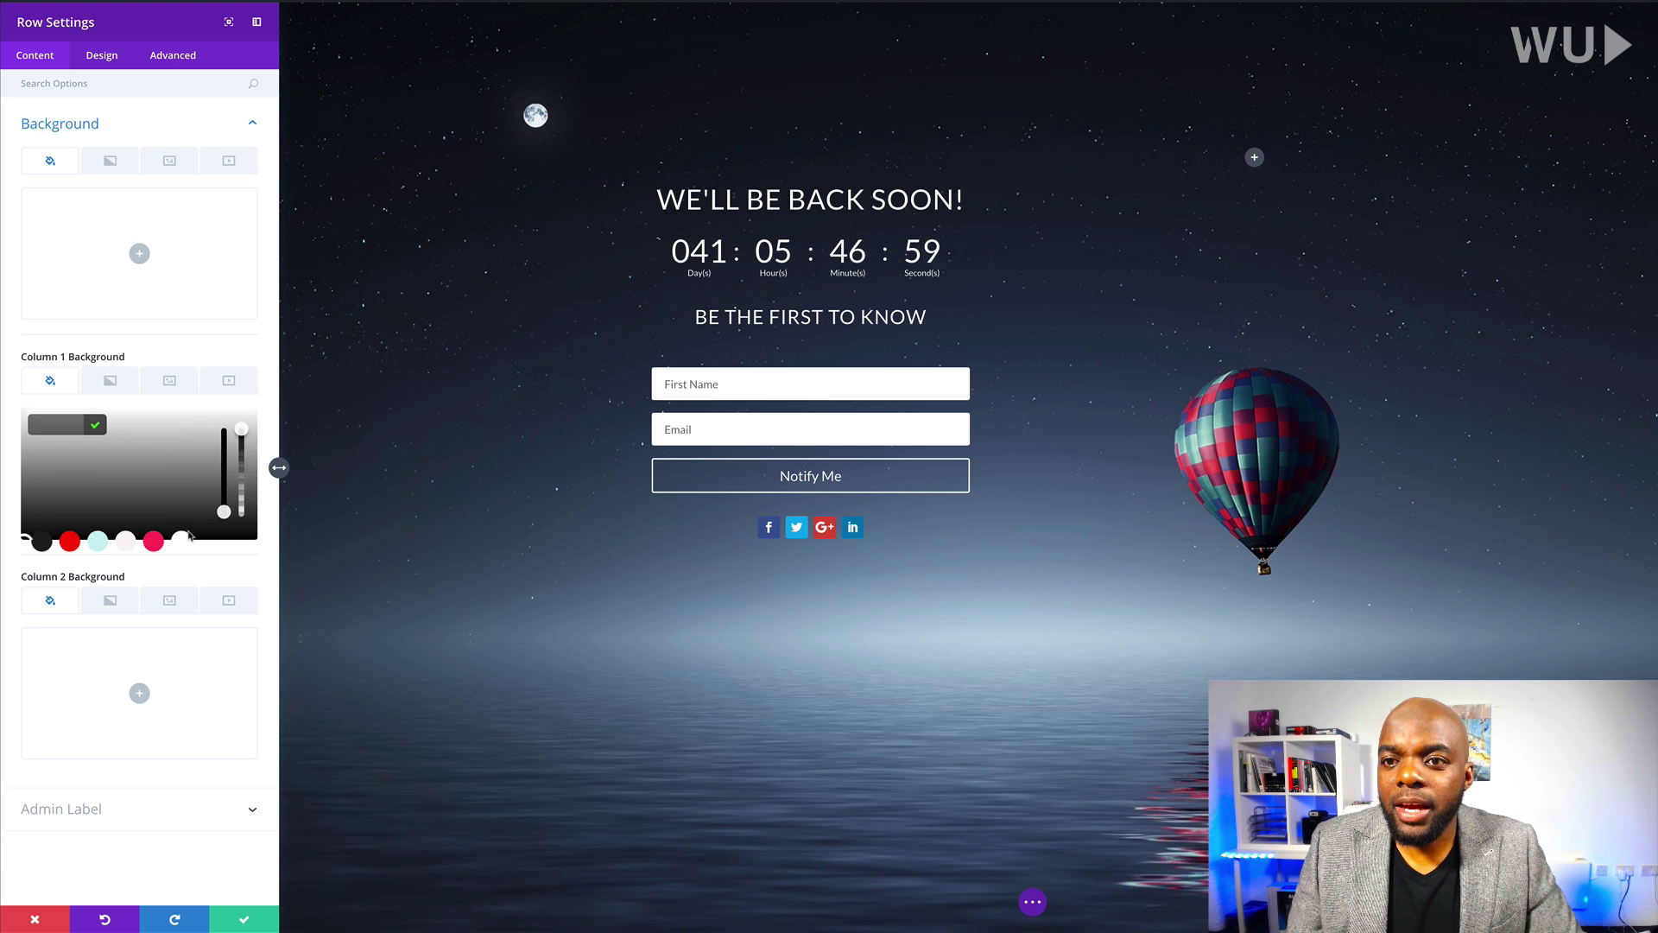
left_click(41, 542)
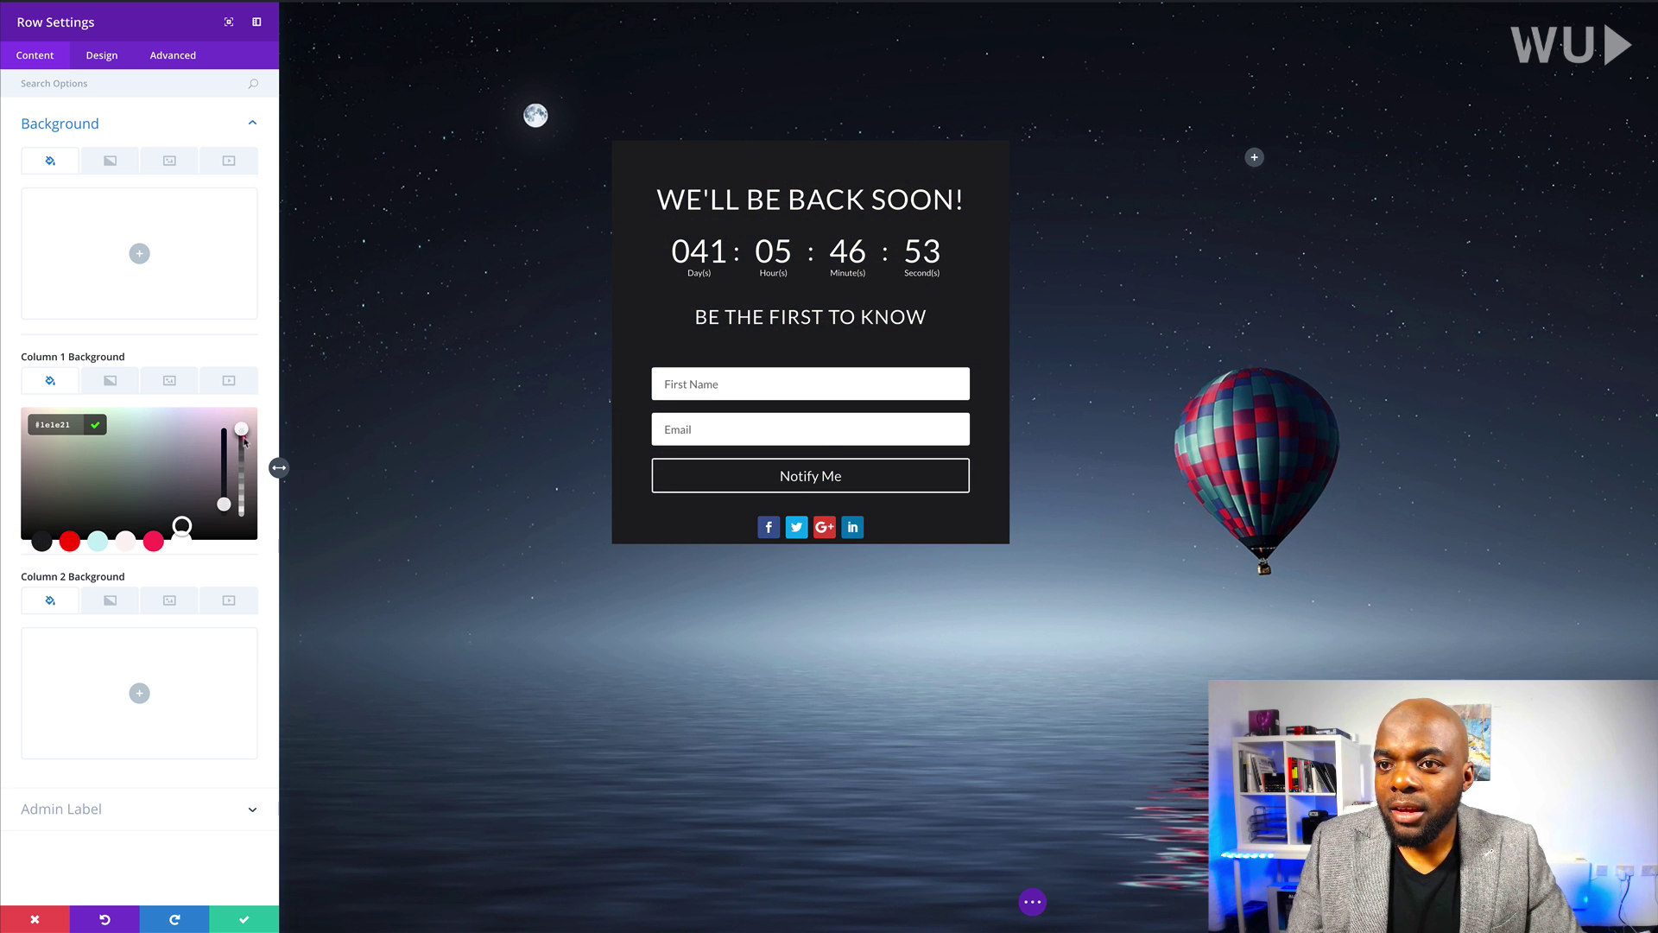
left_click_drag(244, 439, 248, 490)
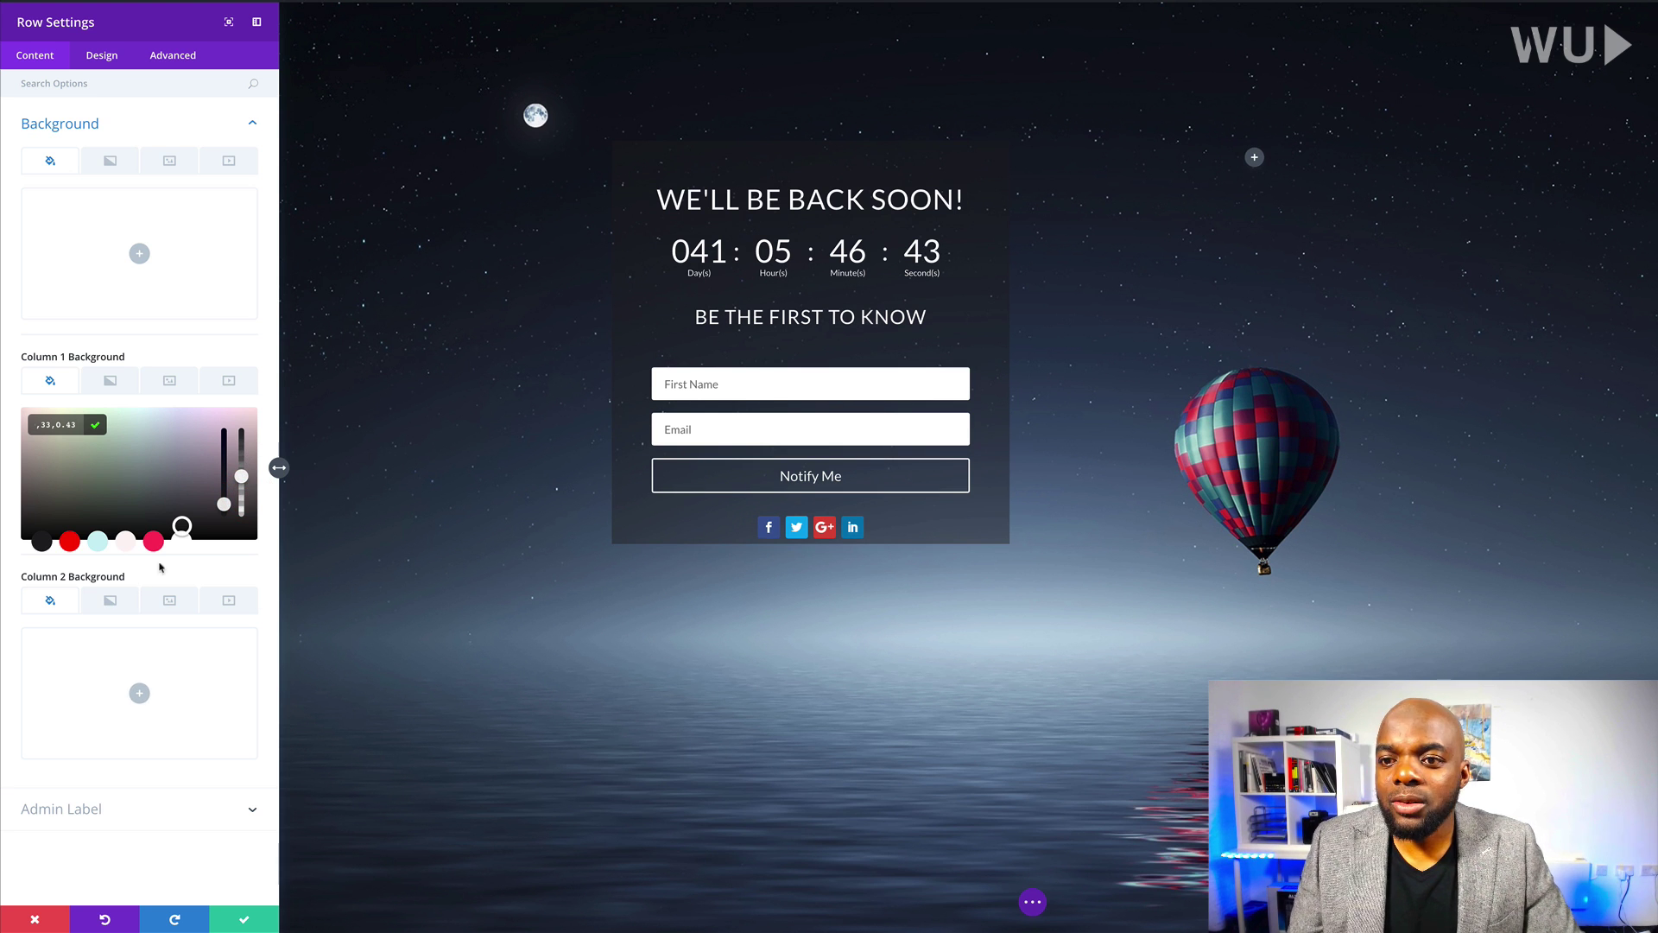
left_click(245, 922)
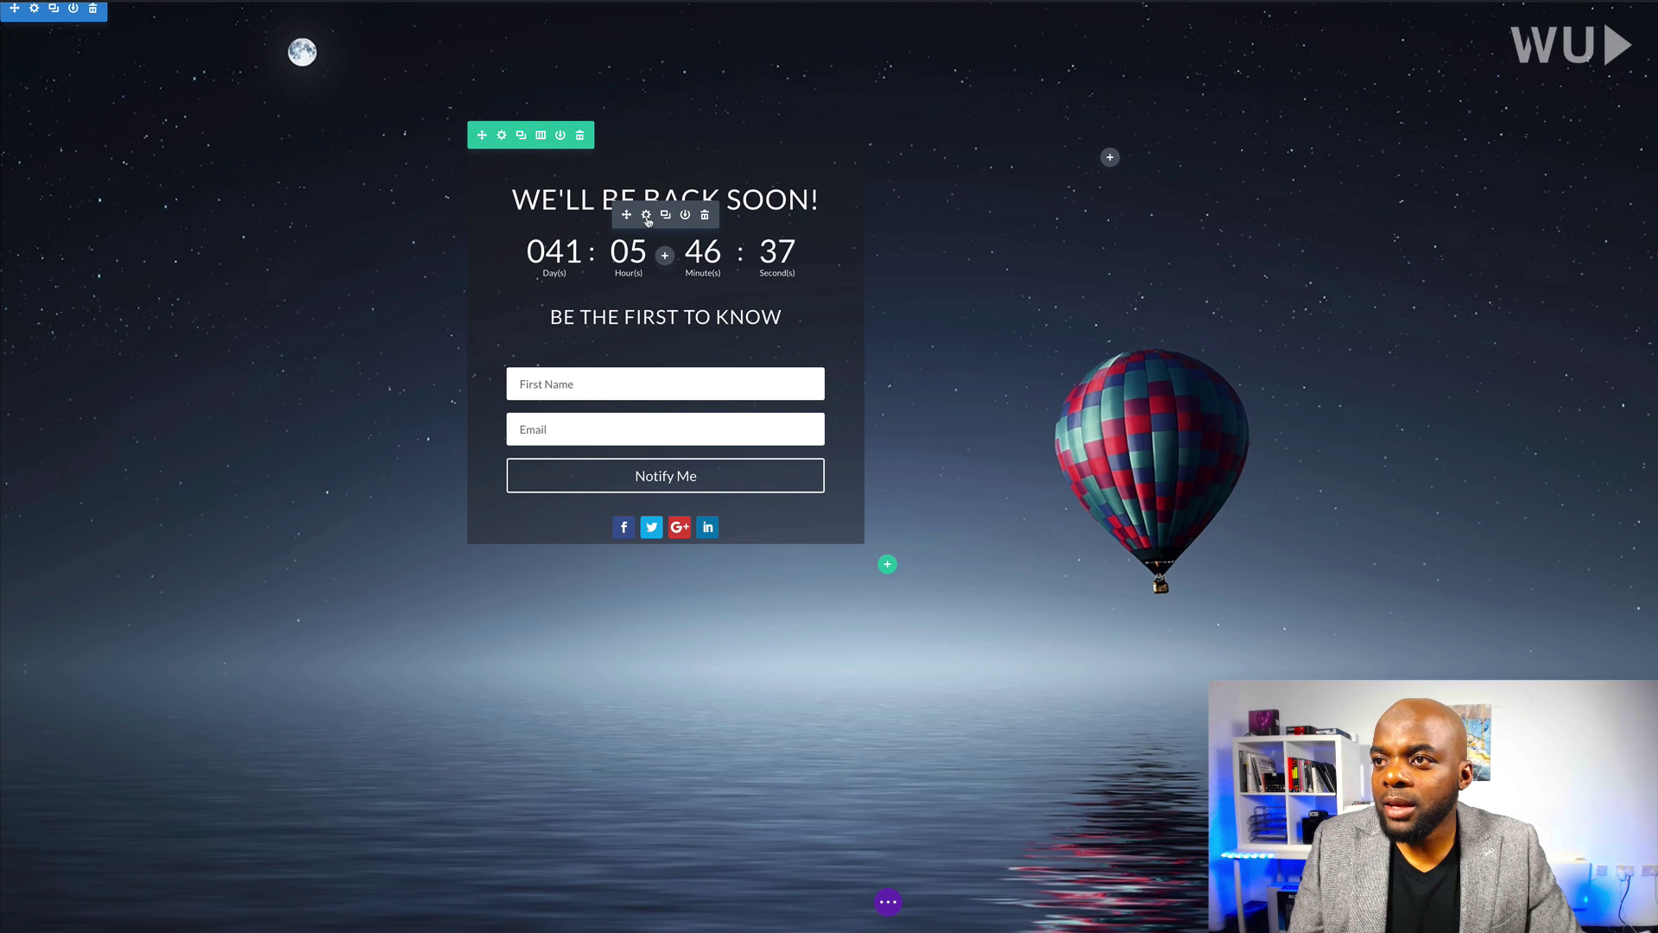
Step: Set the numbers font of the Countdown Timer module to Montserrat
left_click(647, 217)
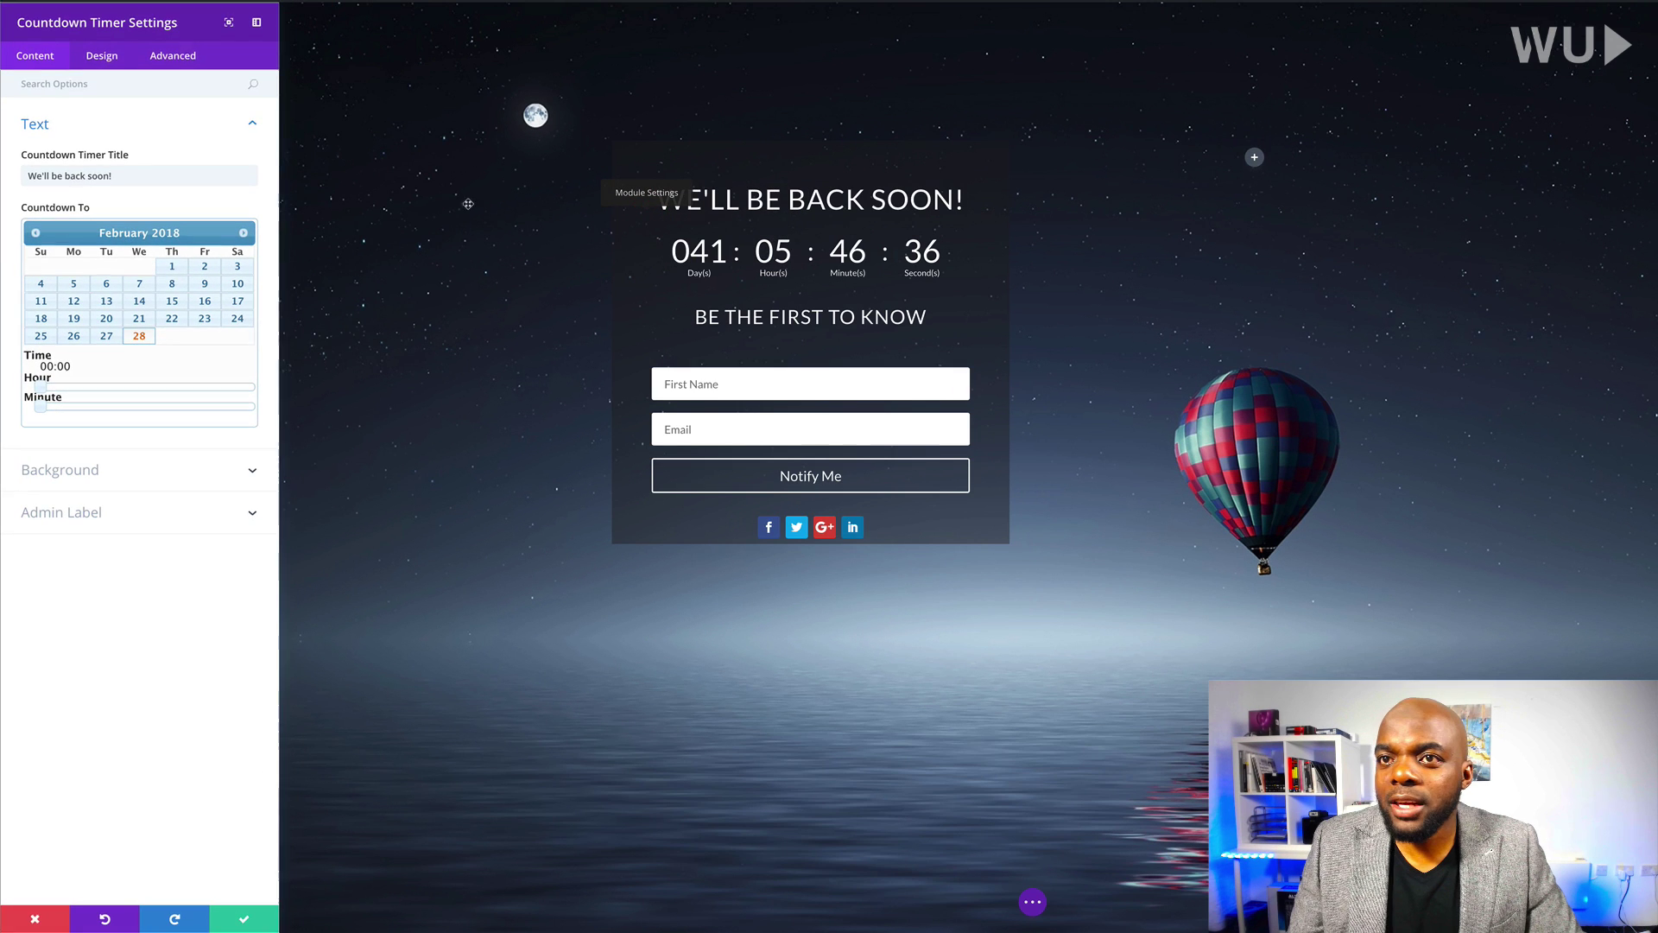
left_click(102, 55)
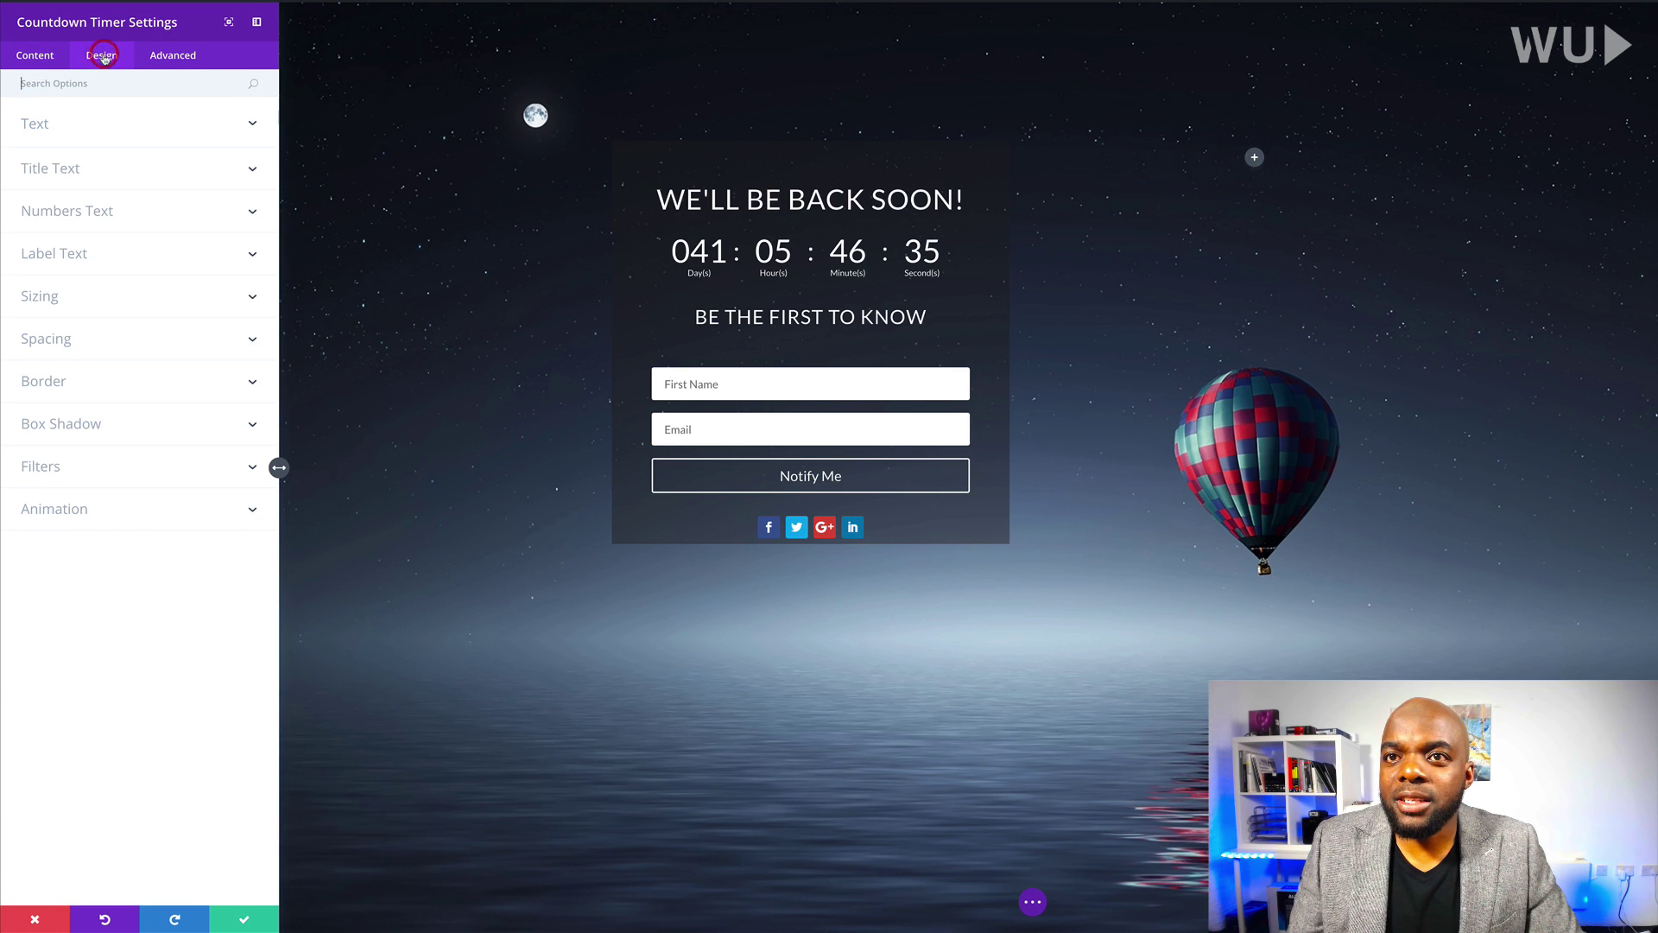
left_click(44, 127)
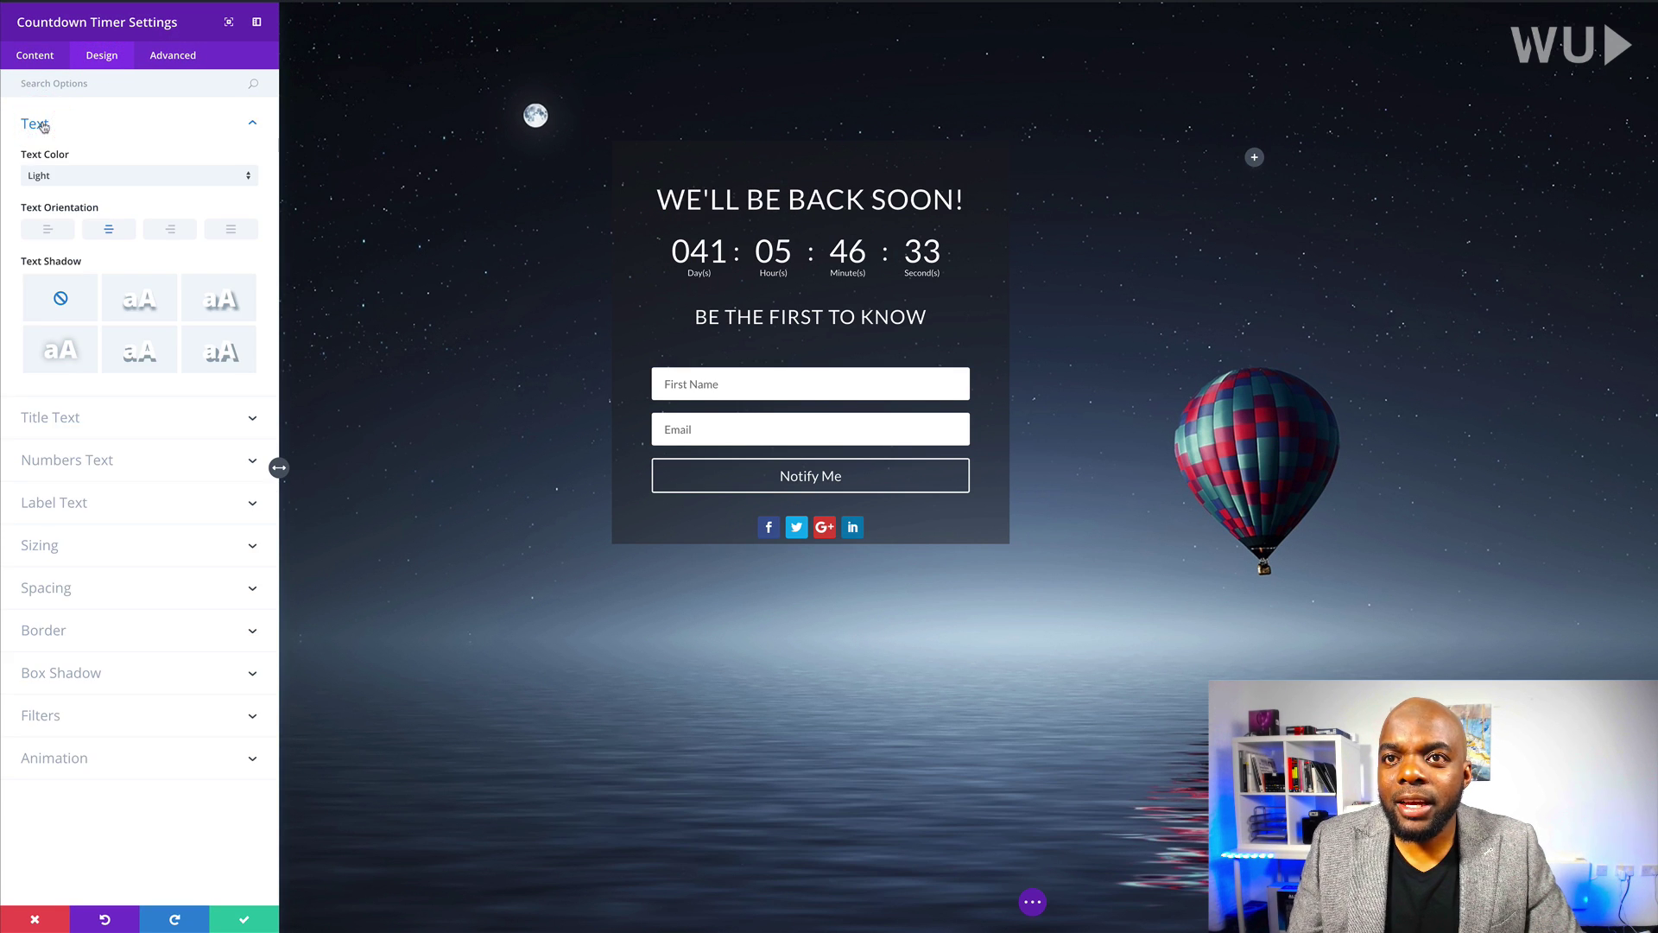
left_click(96, 462)
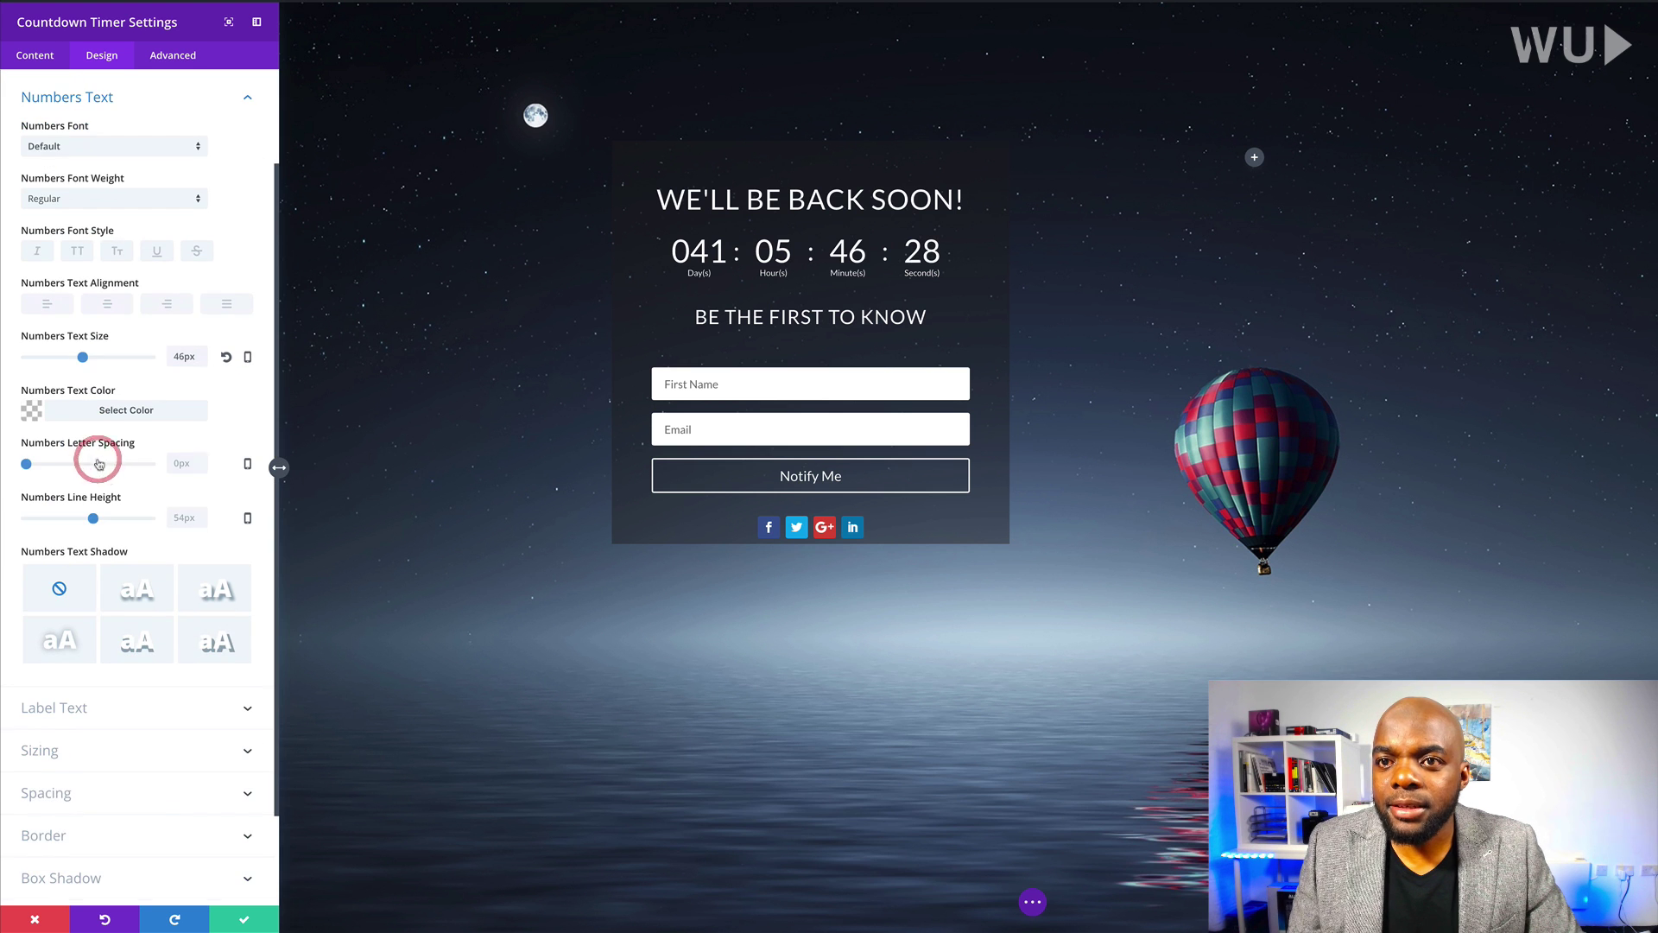
left_click(67, 146)
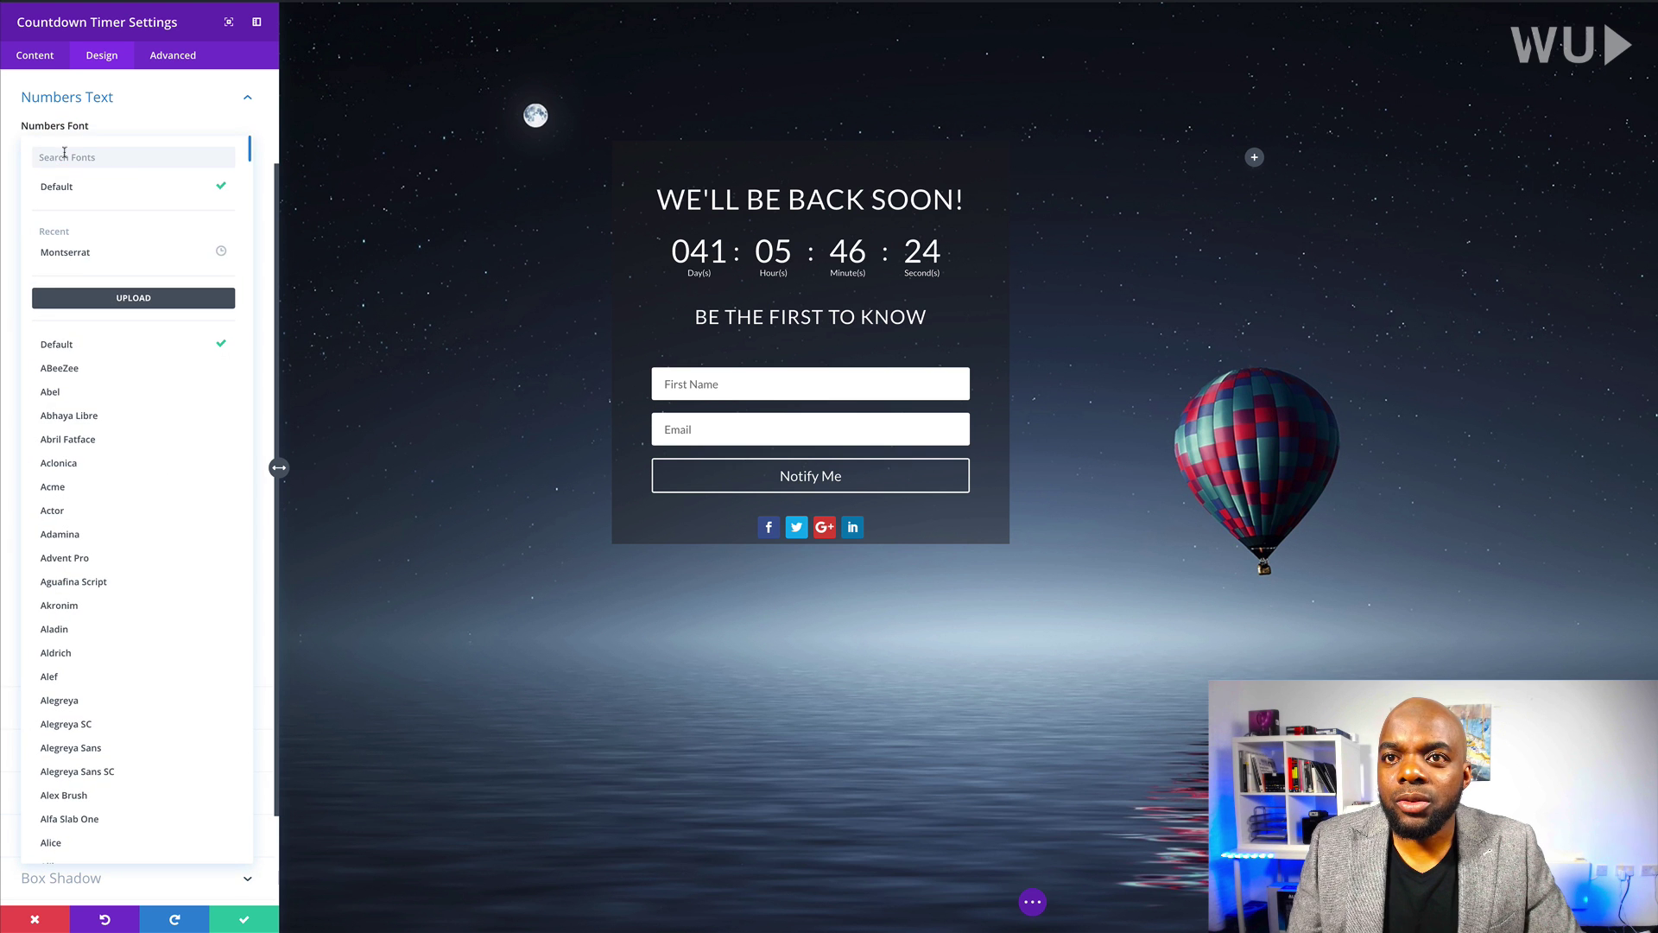
left_click(82, 259)
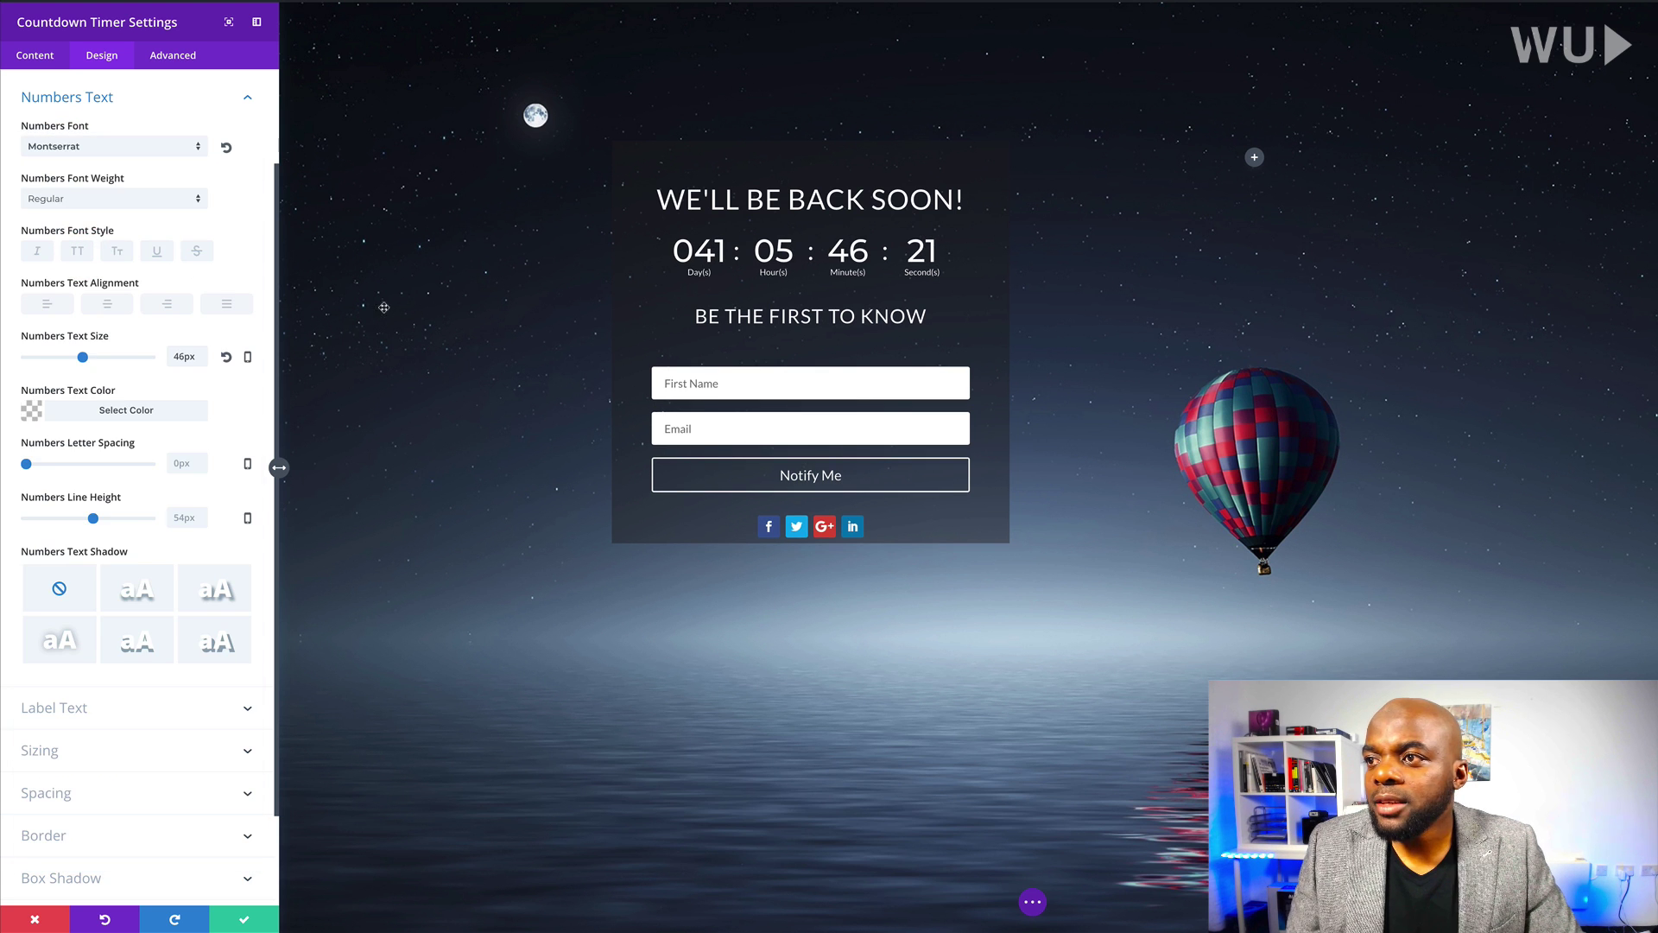
Step: Set the countdown numbers' text size to 28px and line height to 30px, and save the module settings
left_click_drag(82, 357, 60, 363)
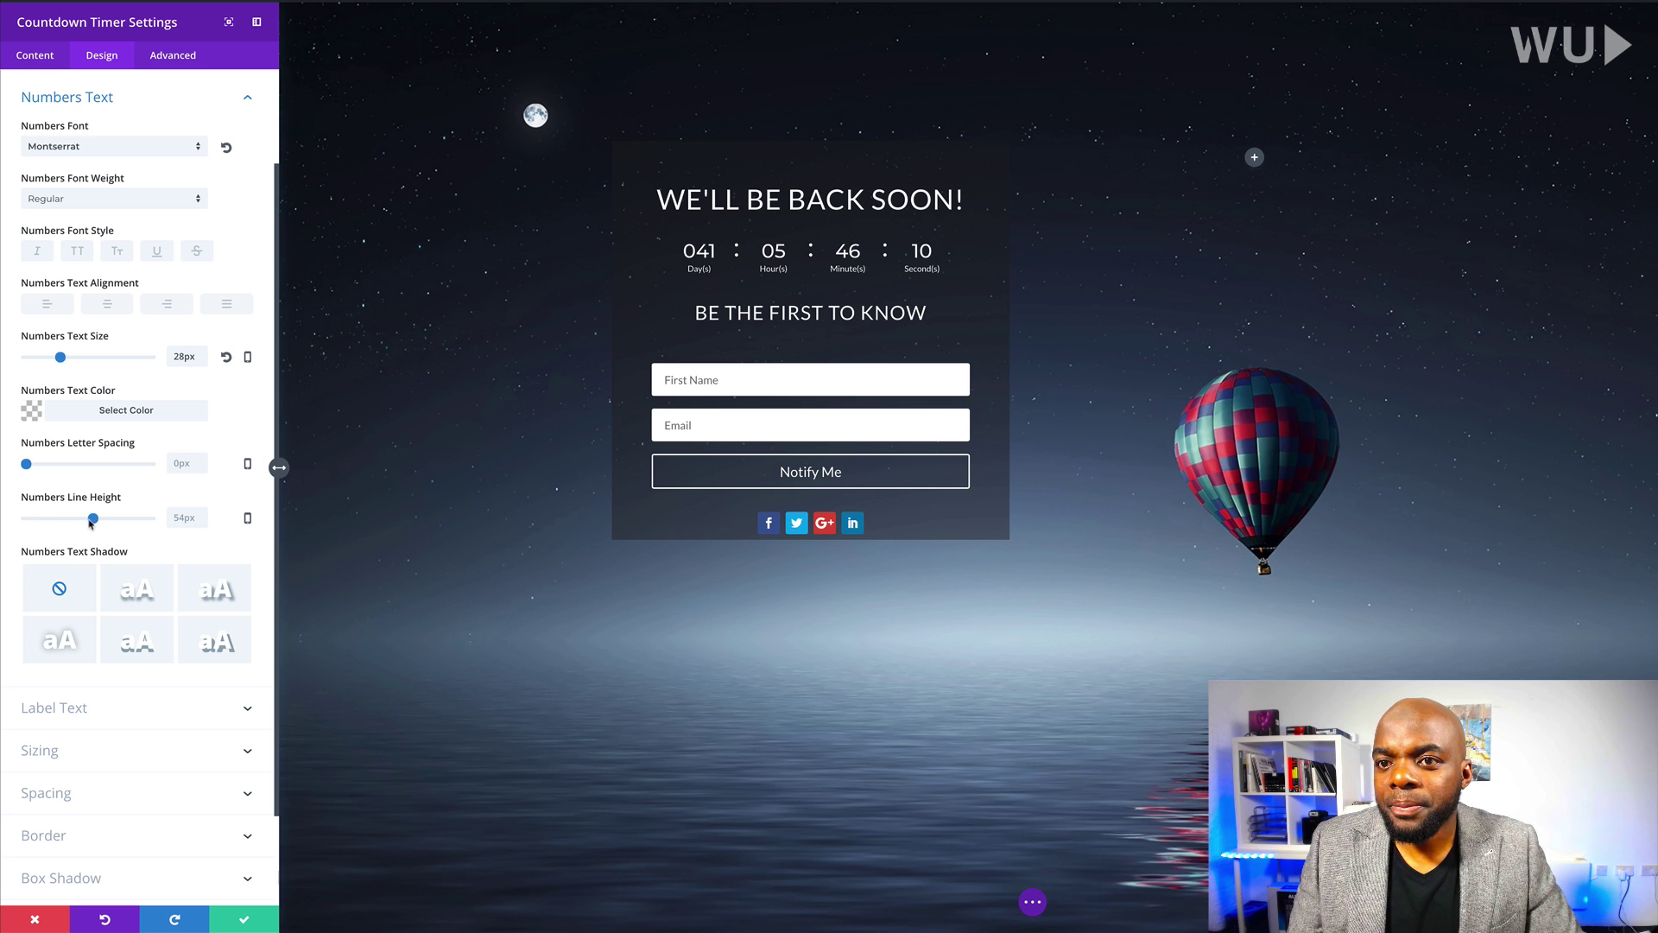
left_click_drag(92, 519, 64, 520)
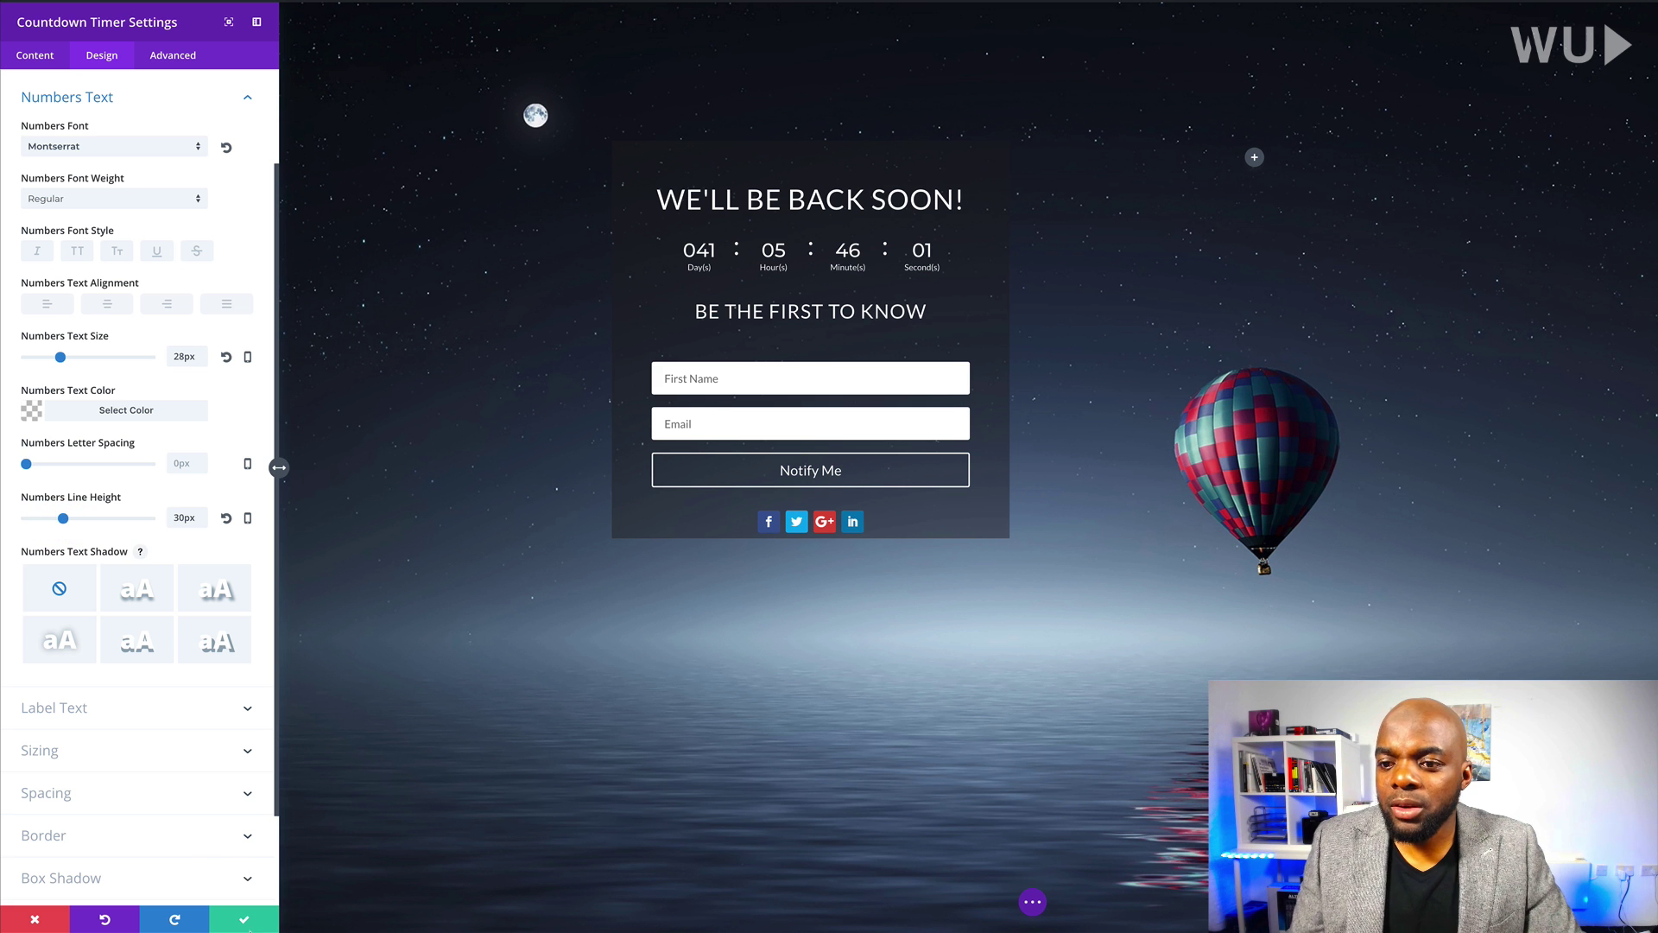
left_click(244, 919)
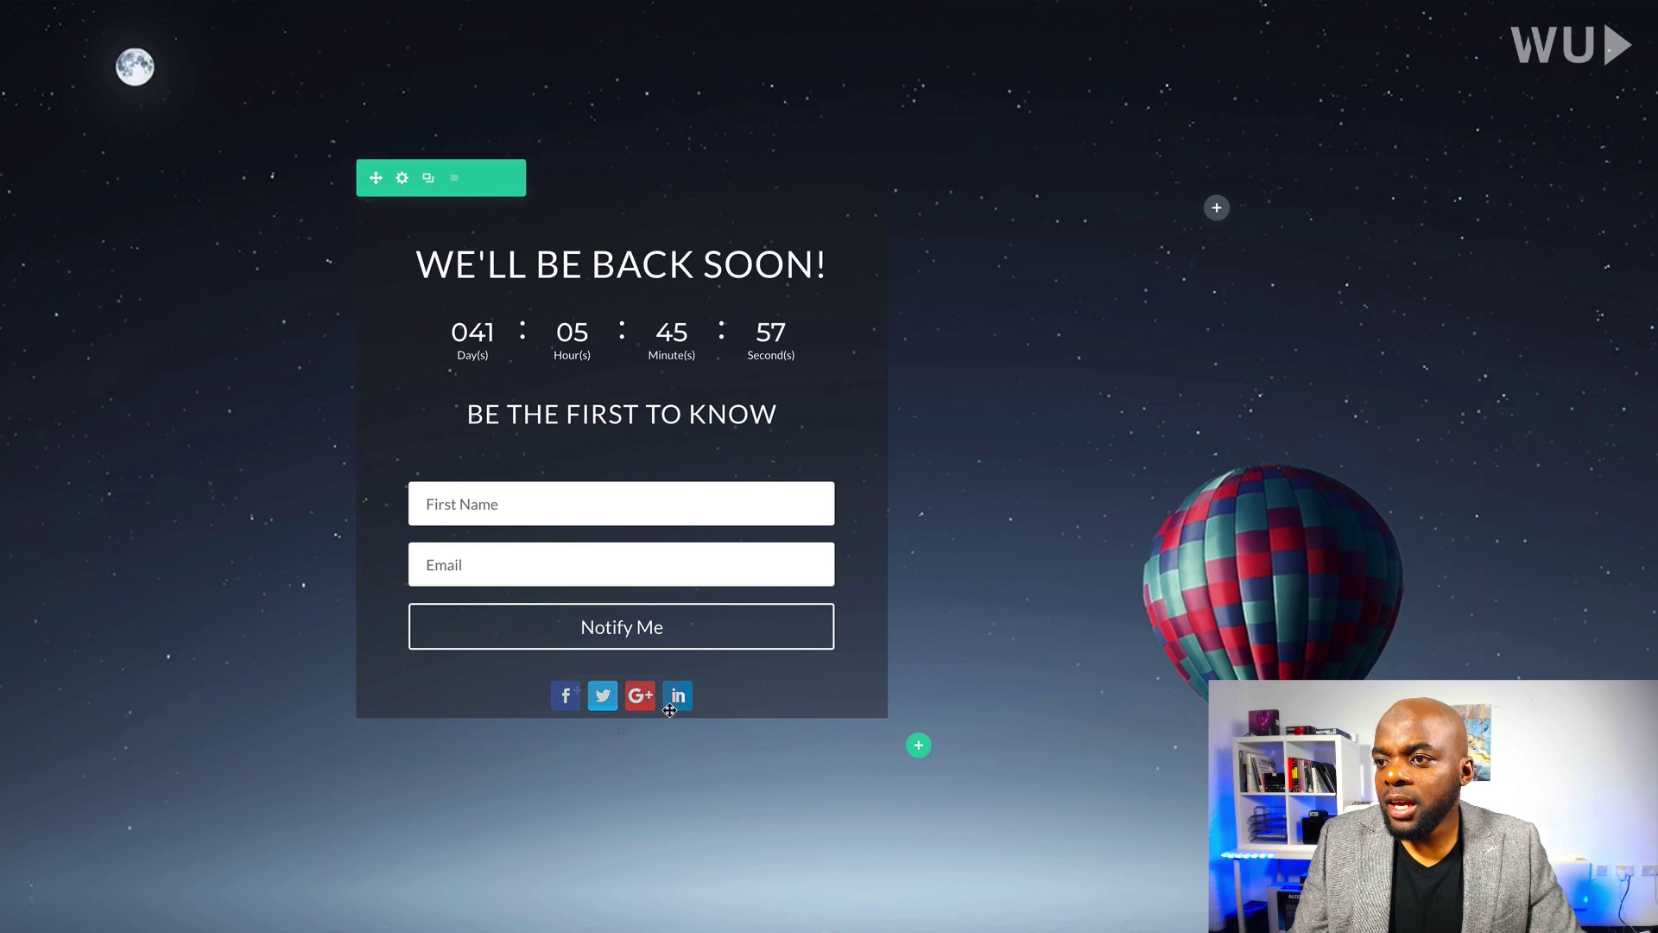
Step: Give the row's Column 1 a custom bottom padding of 20px and save the row settings
mouse_move(625, 706)
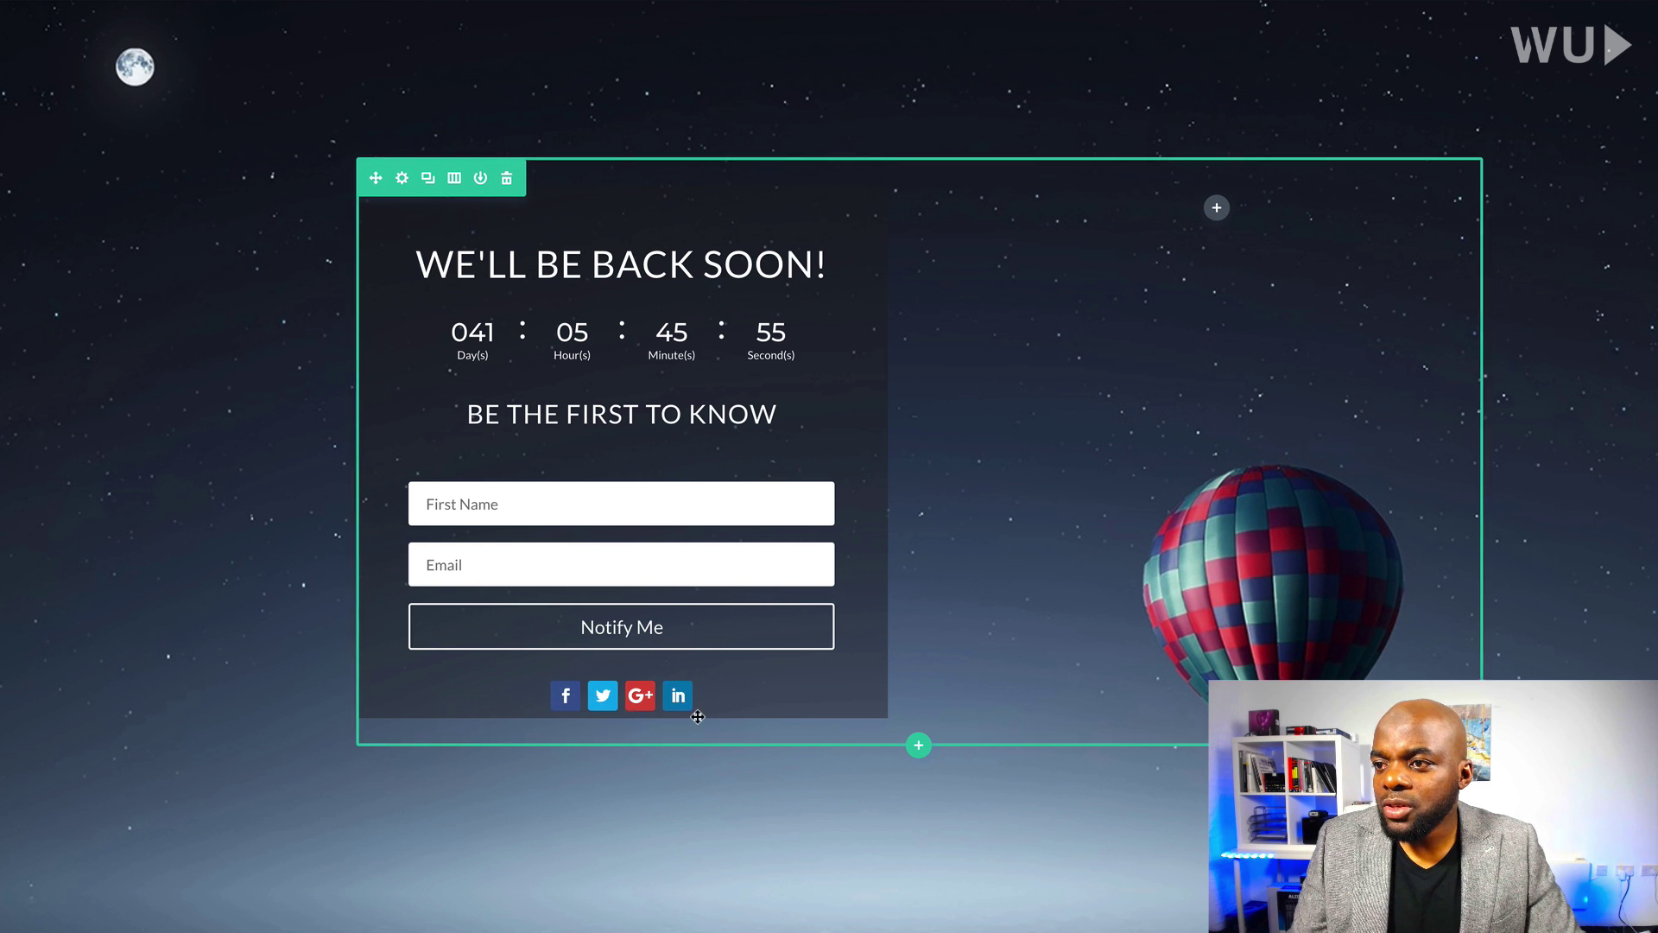
left_click(402, 181)
left_click(105, 55)
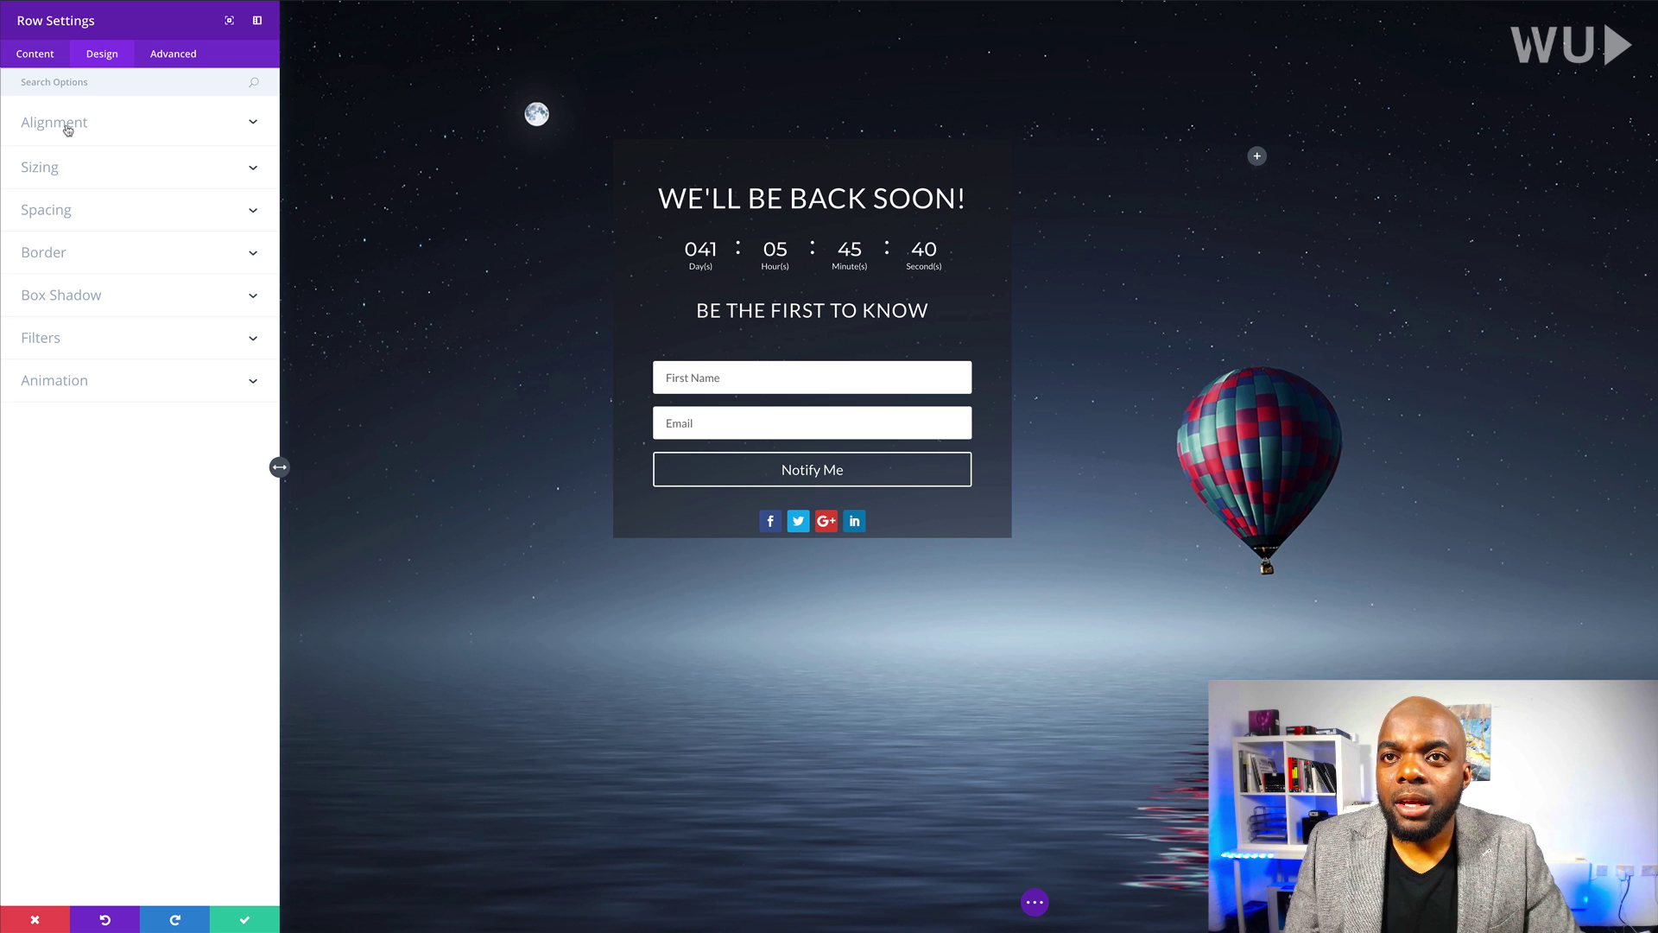
left_click(58, 213)
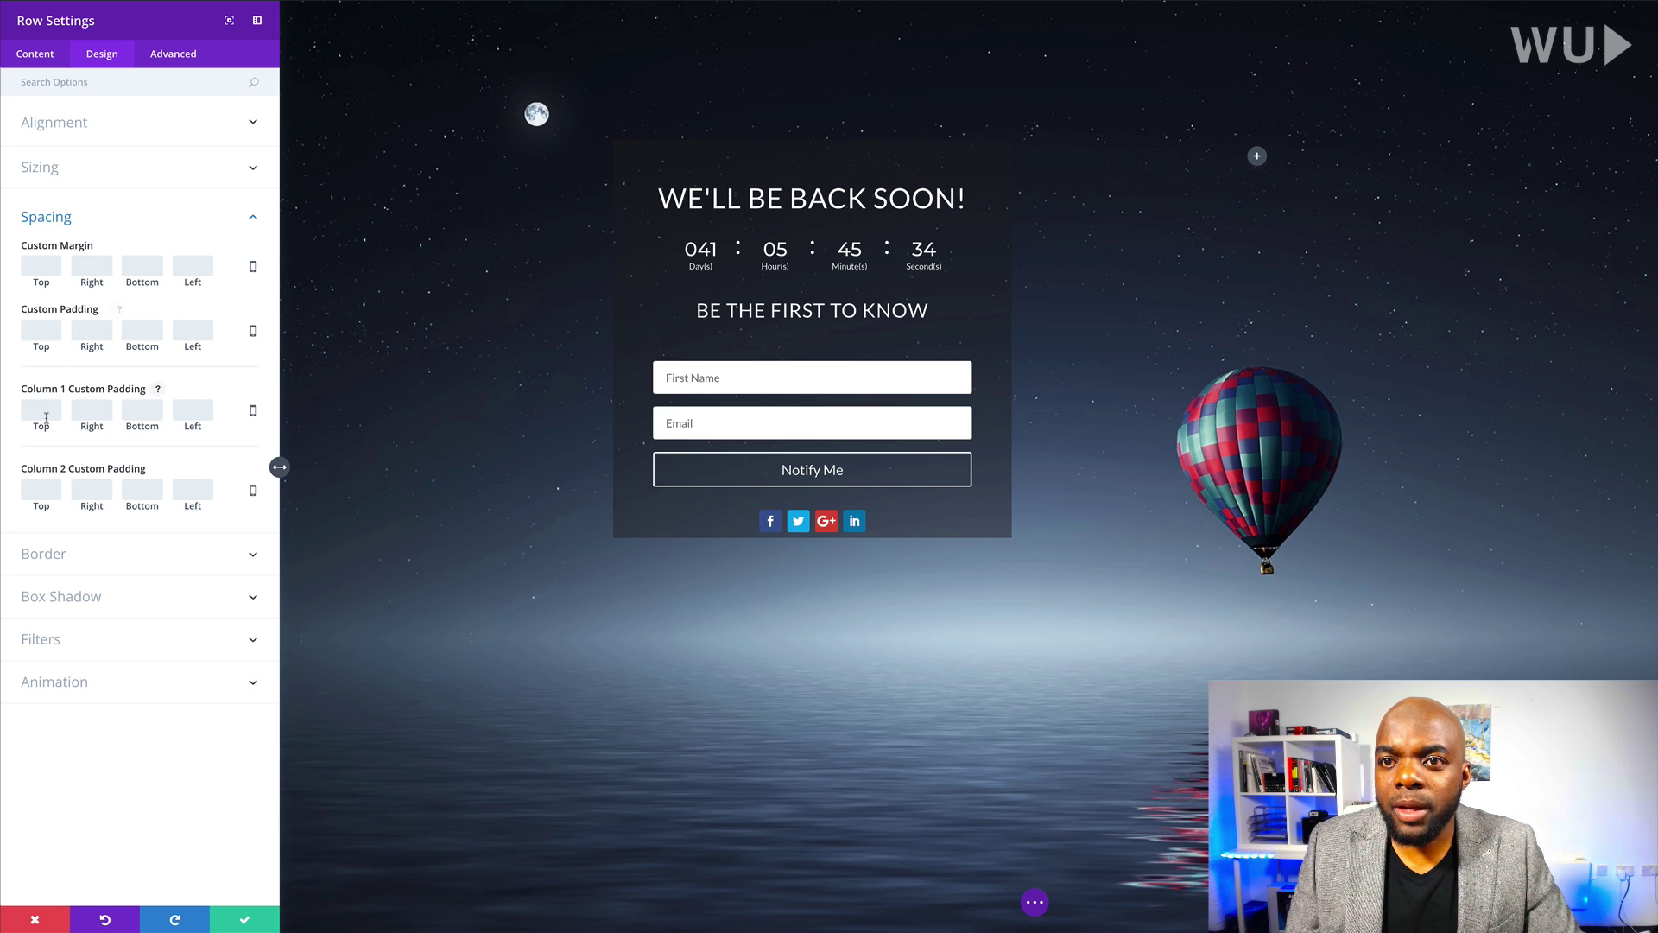
left_click(141, 411)
type("20")
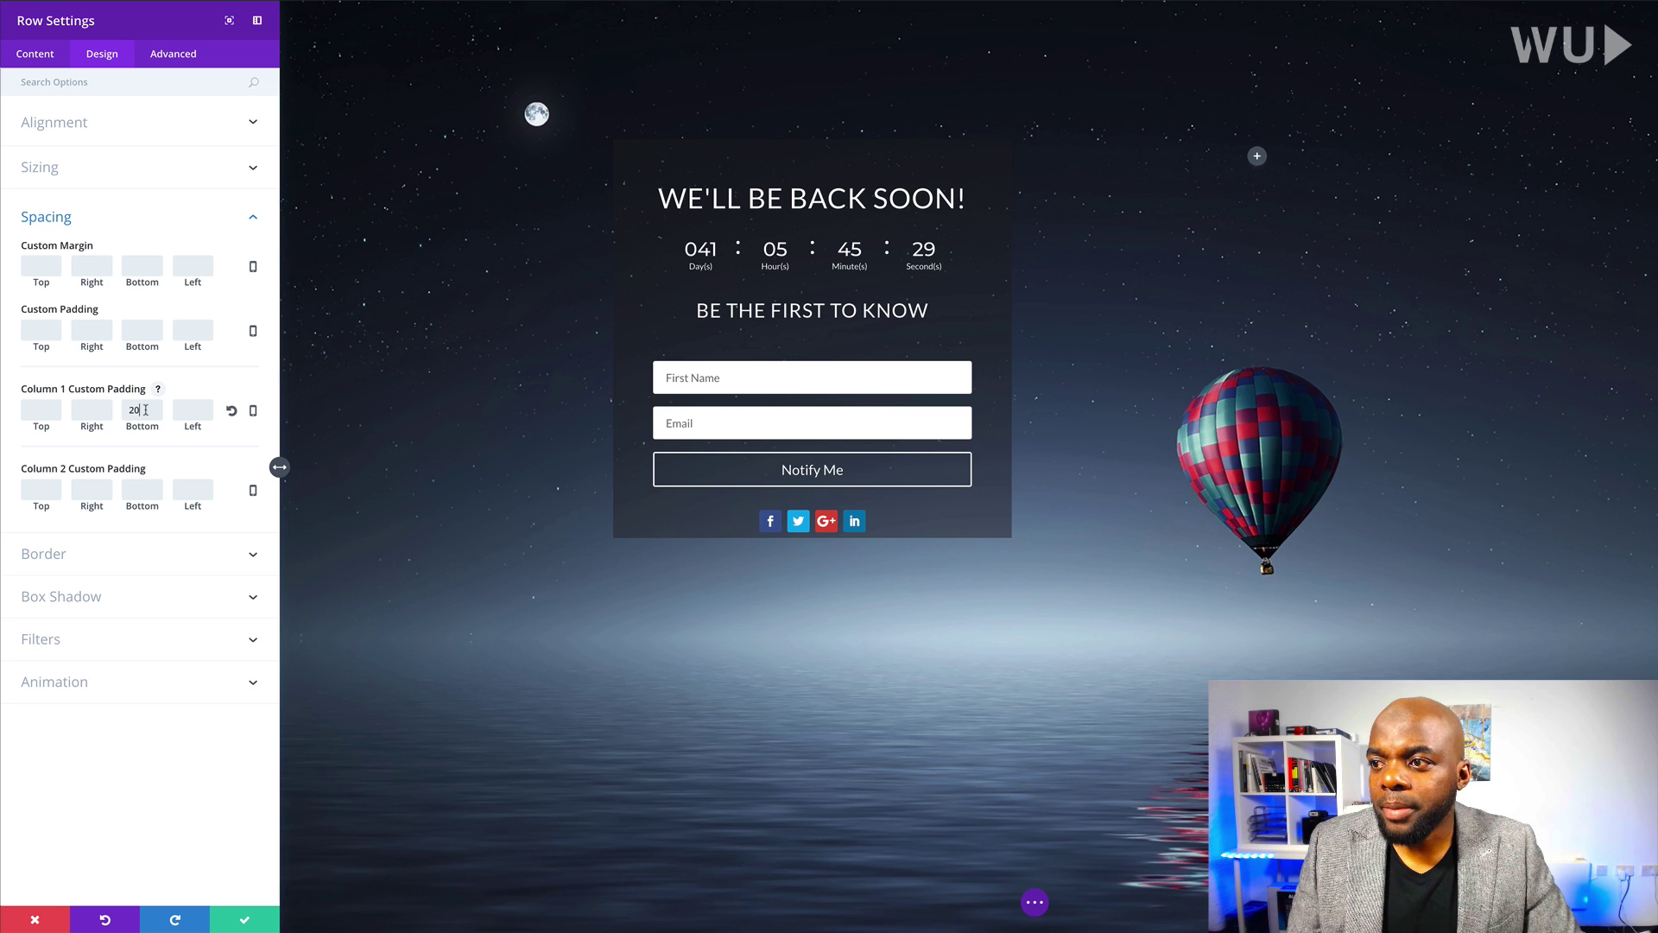
left_click(42, 412)
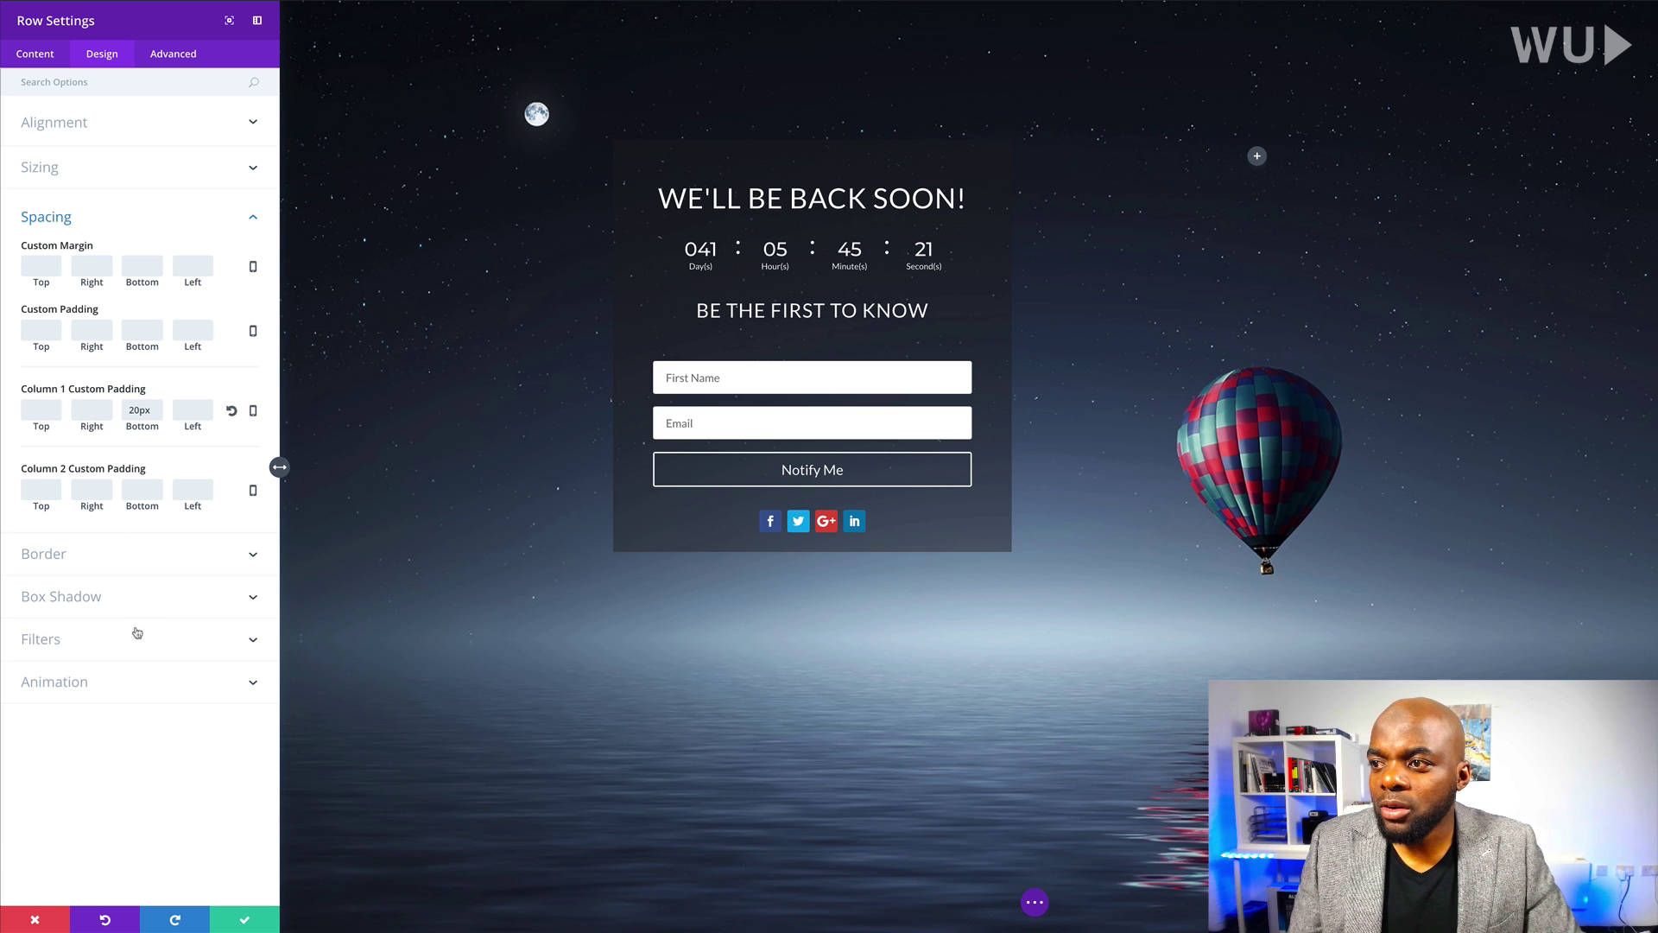
left_click(246, 921)
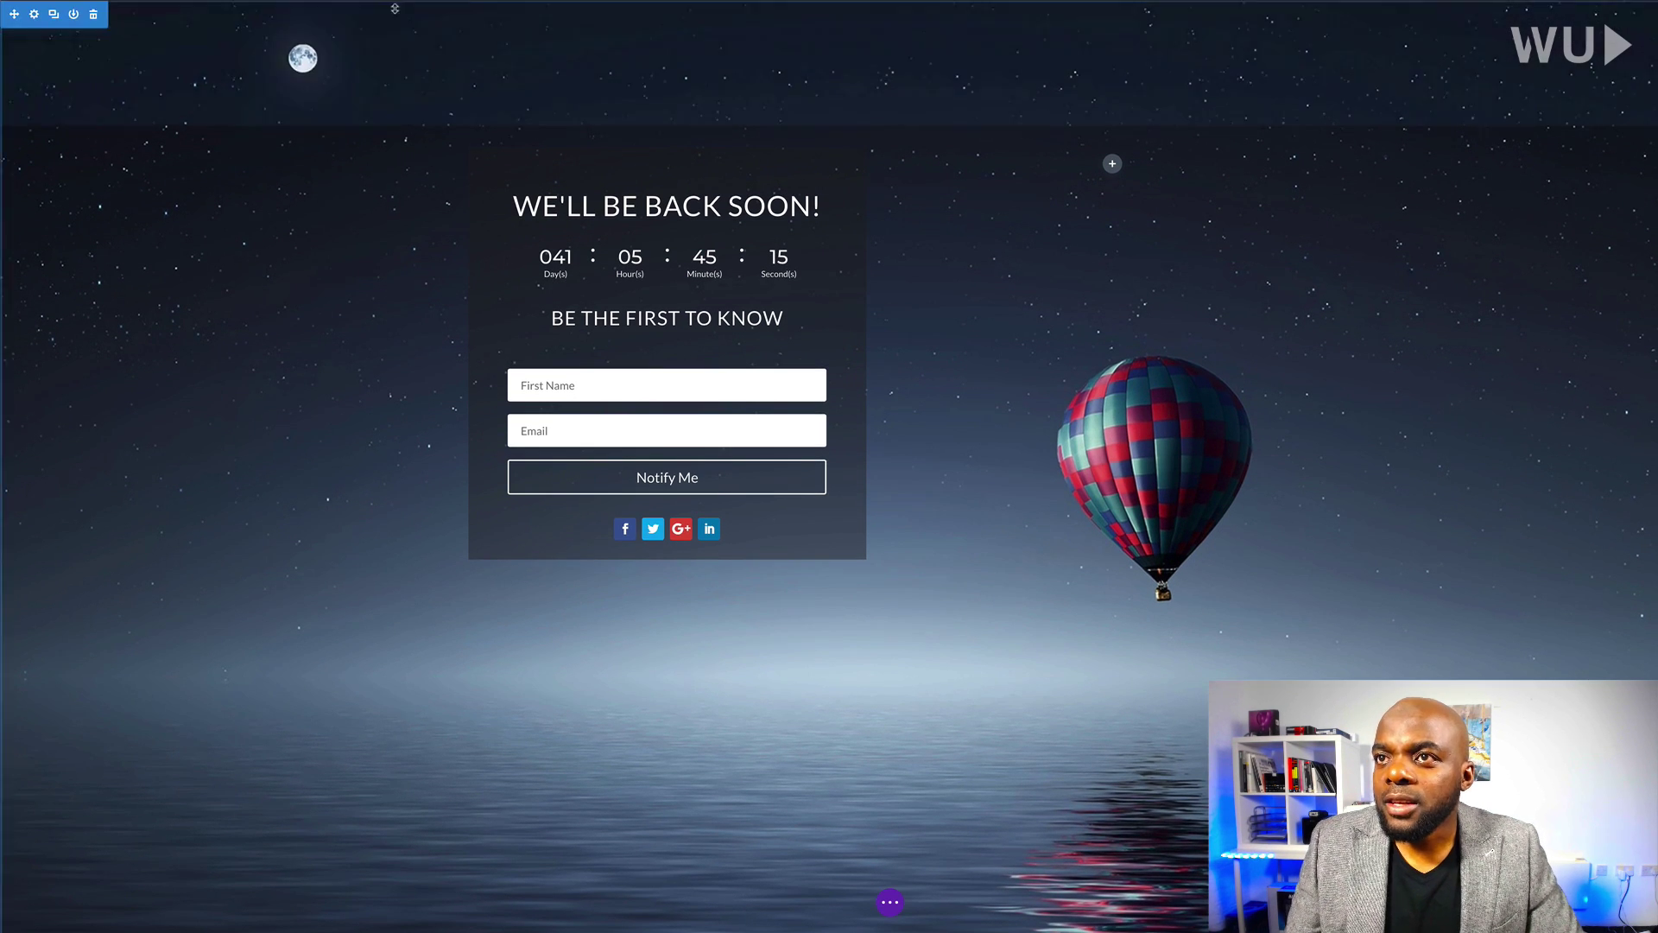
Step: Increase the section's top padding slightly to shift the optin box lower on the page
left_click_drag(409, 5, 413, 37)
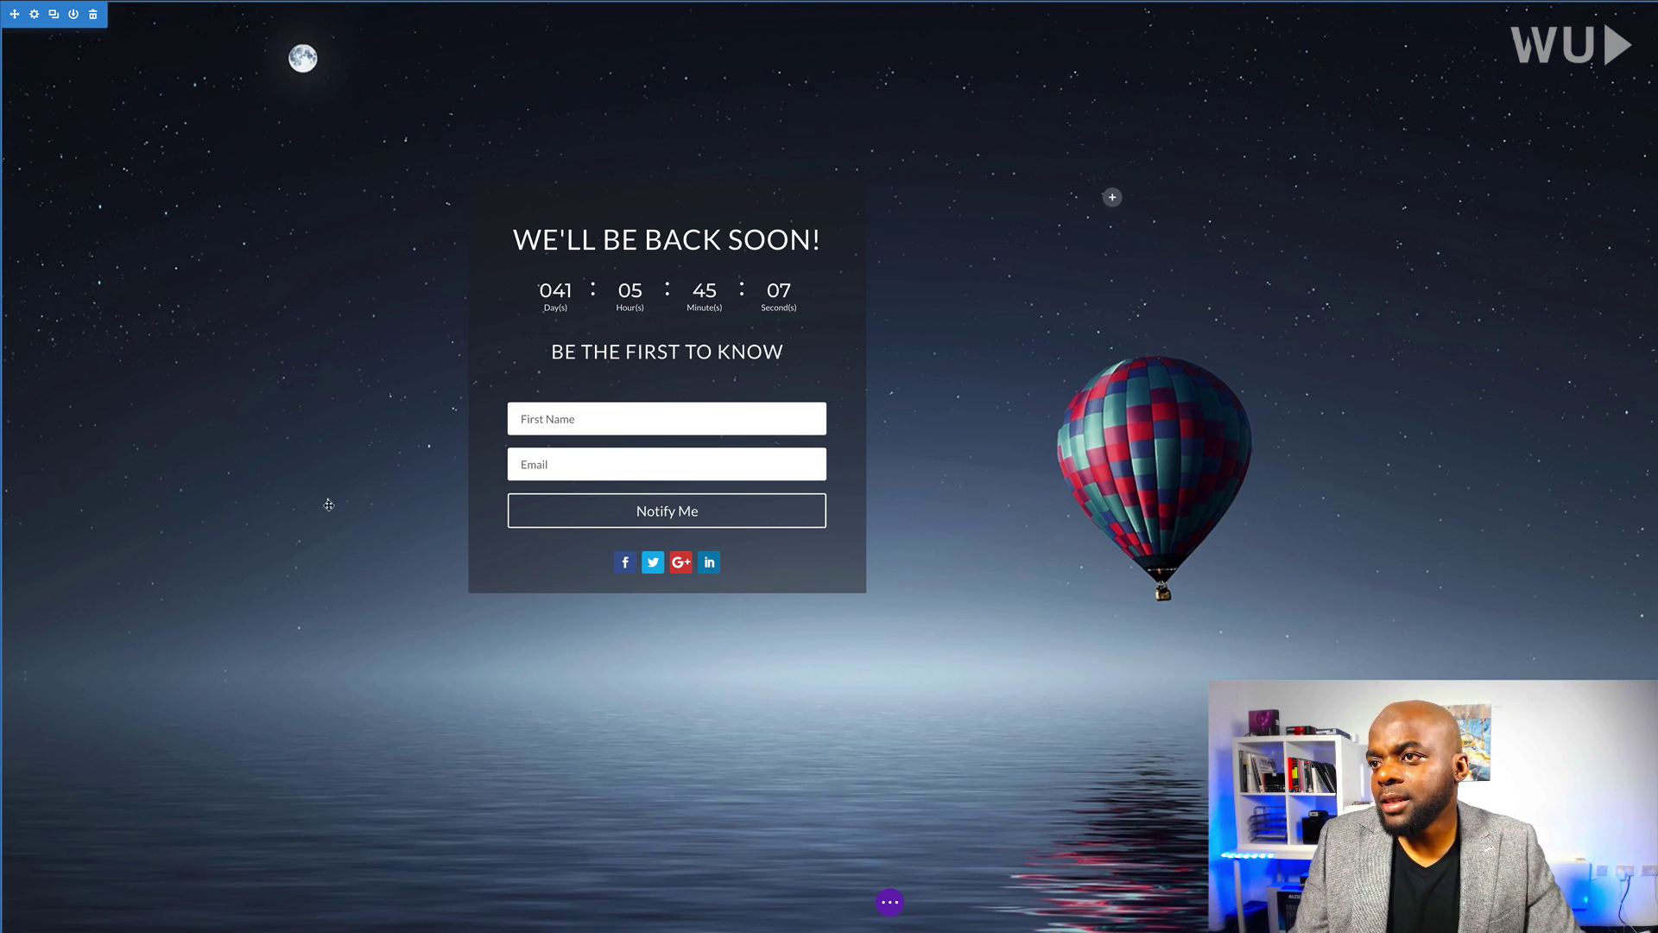